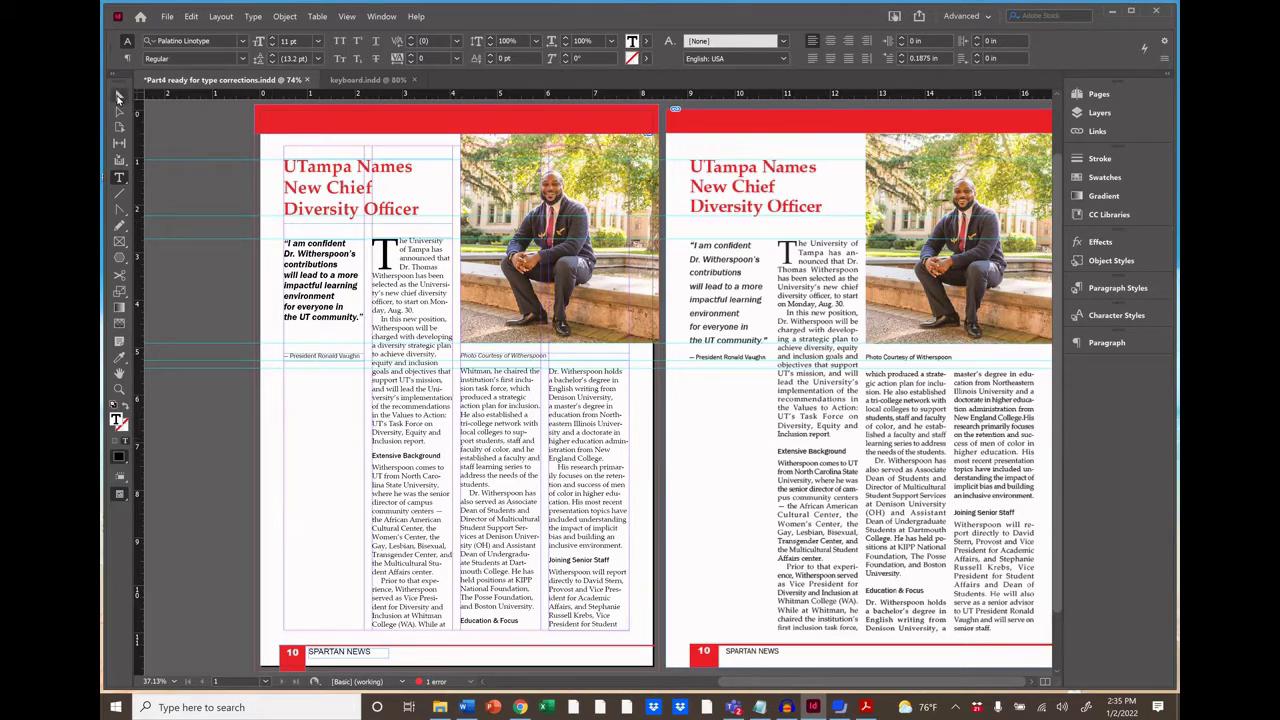
Drag the third-column text frame on the left page taller so the overset story fits
click(118, 97)
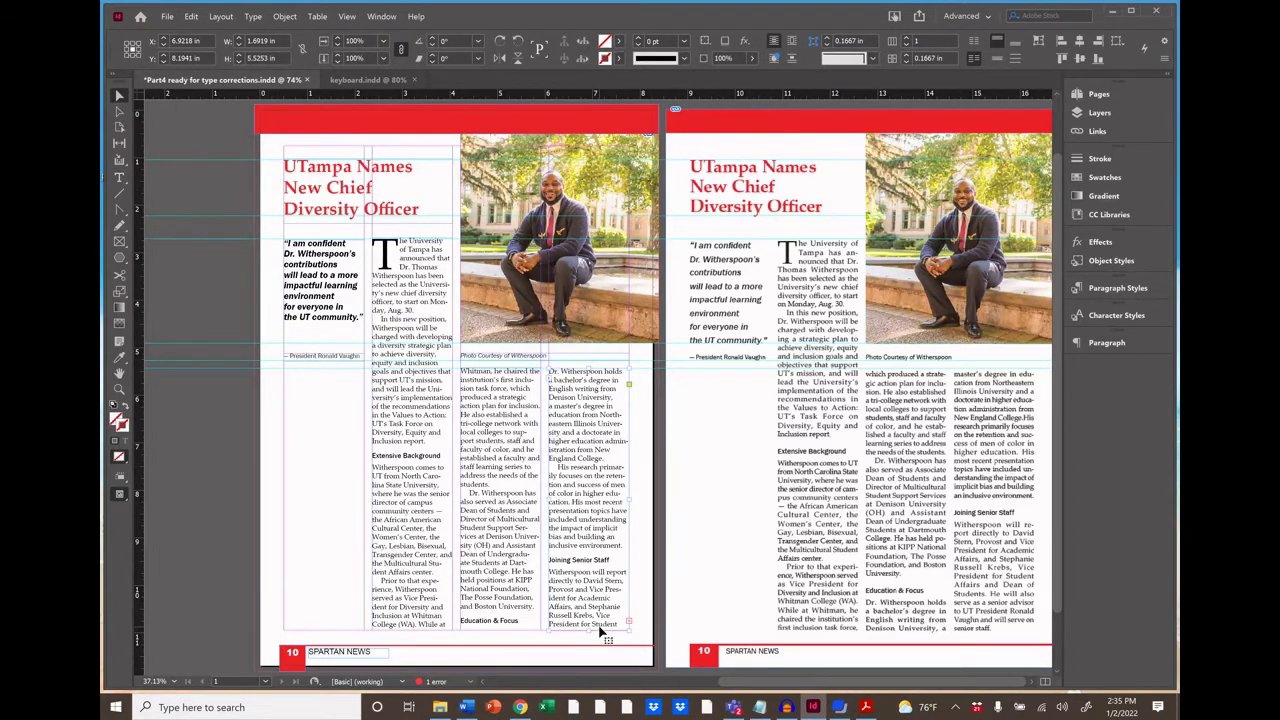
scroll(600, 632, down, 1)
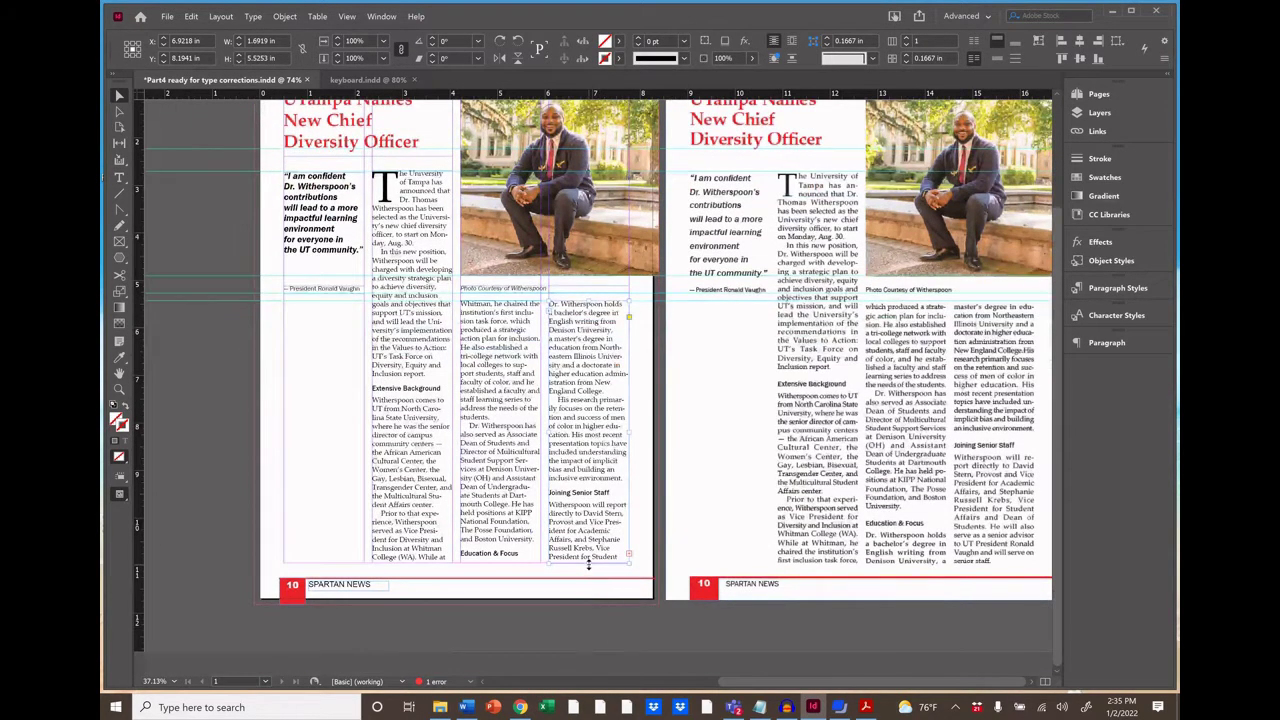
drag(588, 566, 600, 640)
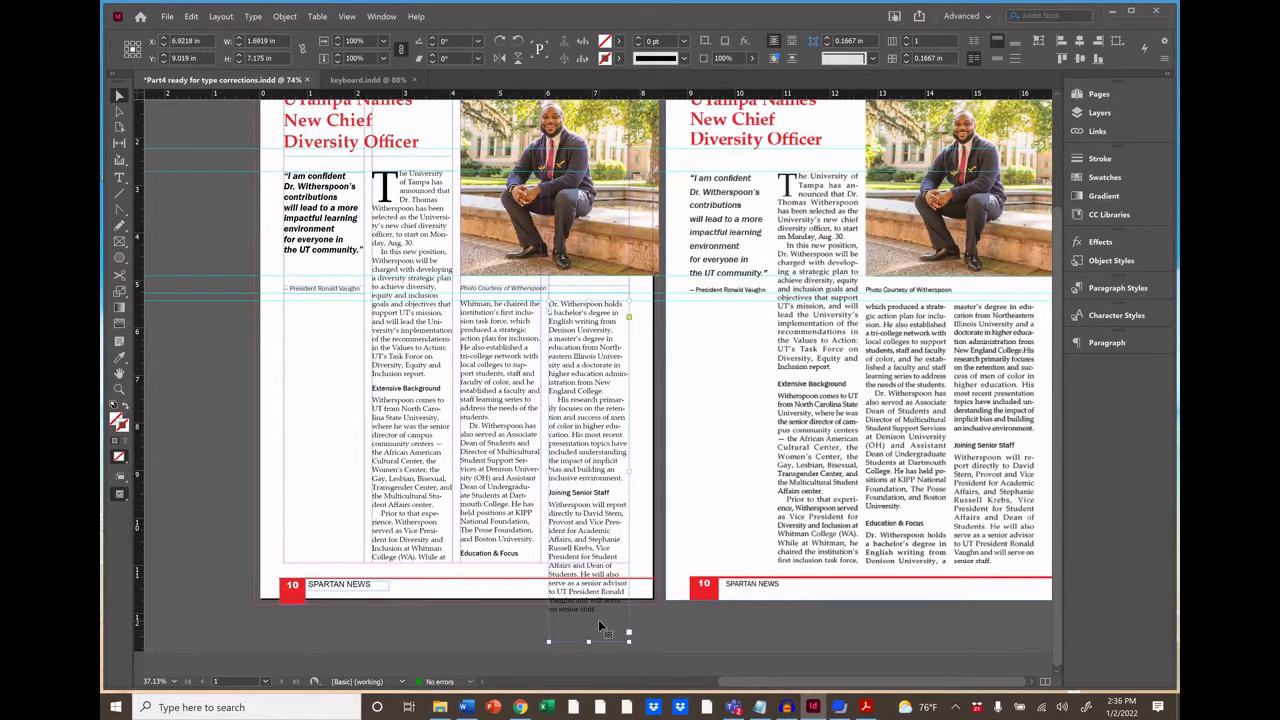
click(503, 594)
scroll(505, 593, up, 2)
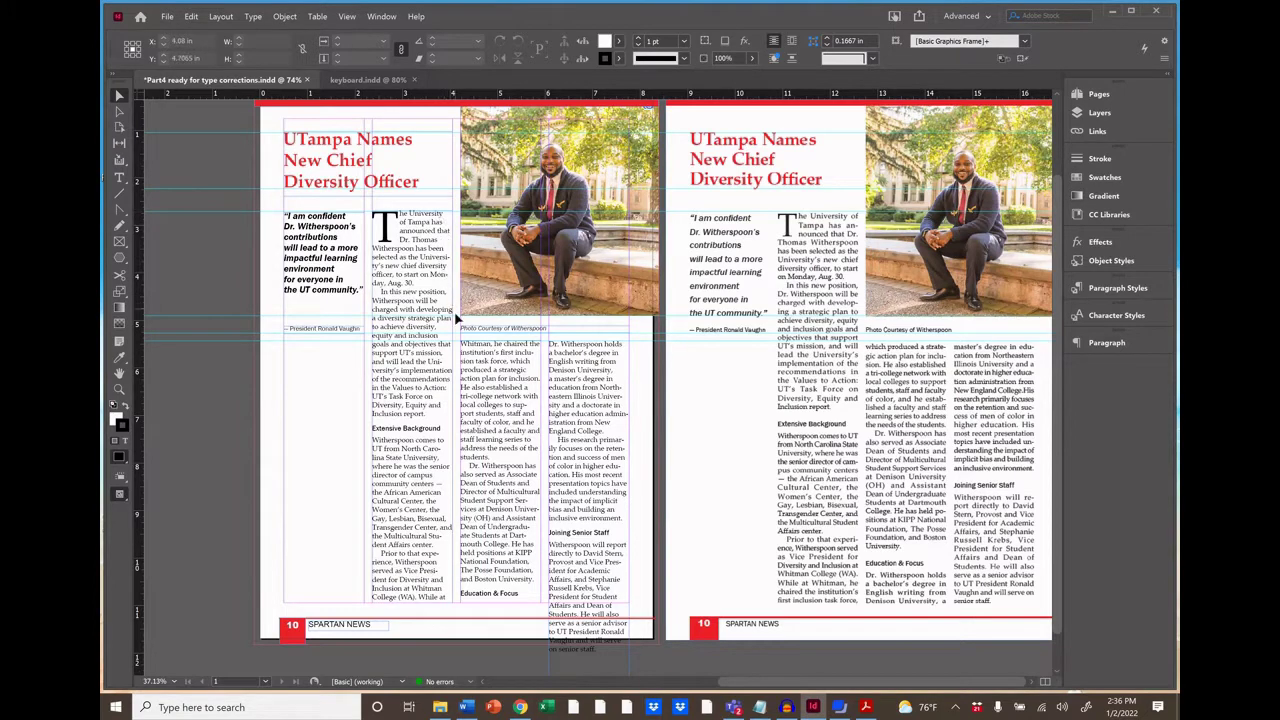
click(455, 375)
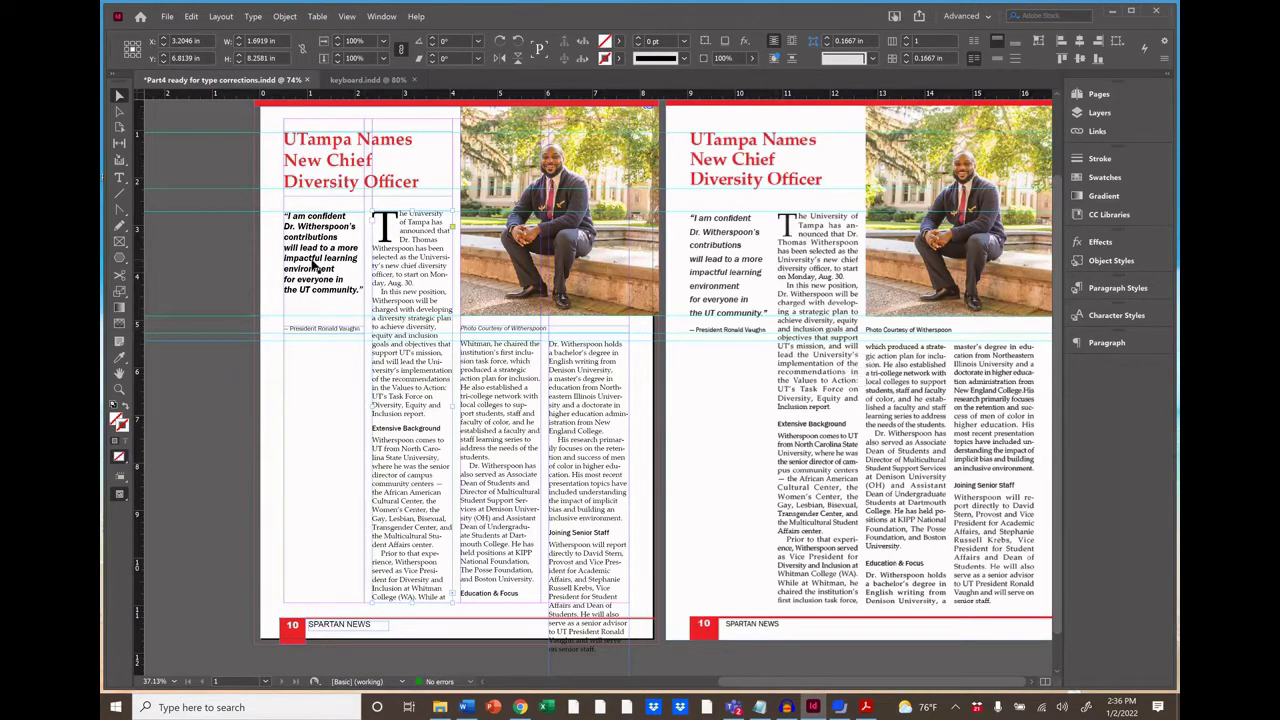
Select the whole left-page story from the drop cap and justify it, last line aligned left
click(119, 177)
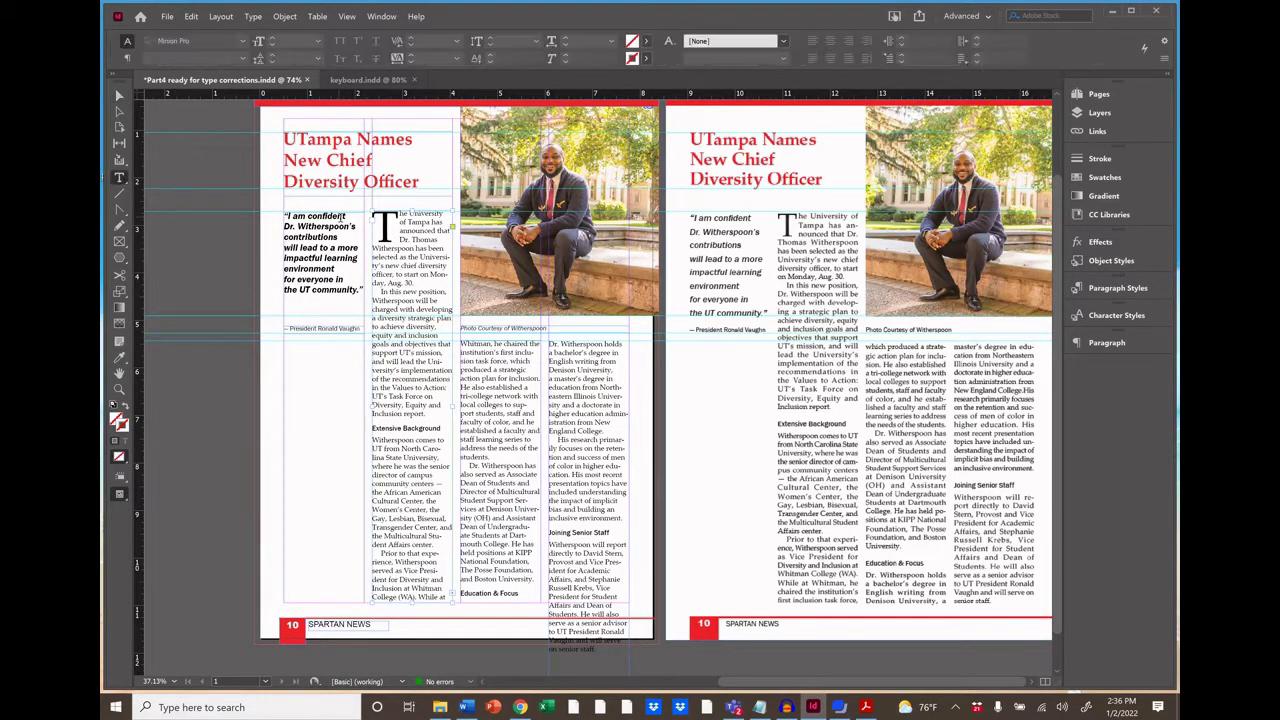
drag(376, 226, 615, 653)
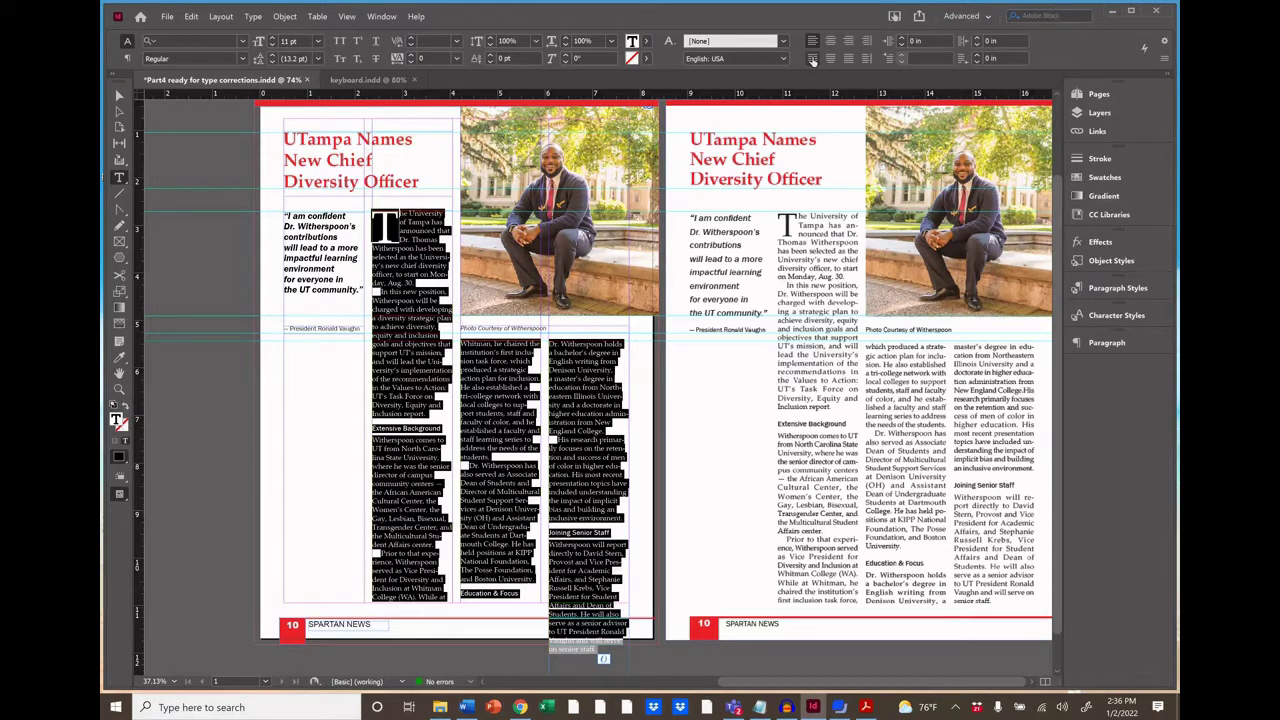
click(812, 60)
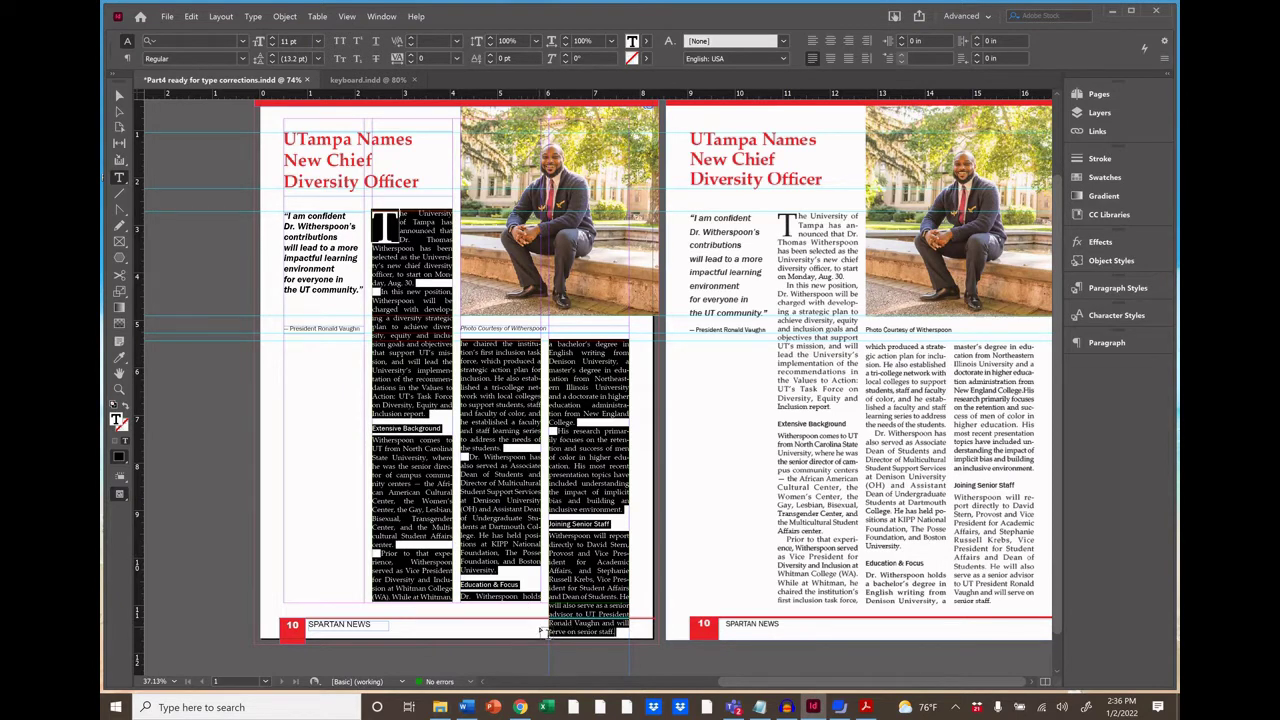
click(324, 527)
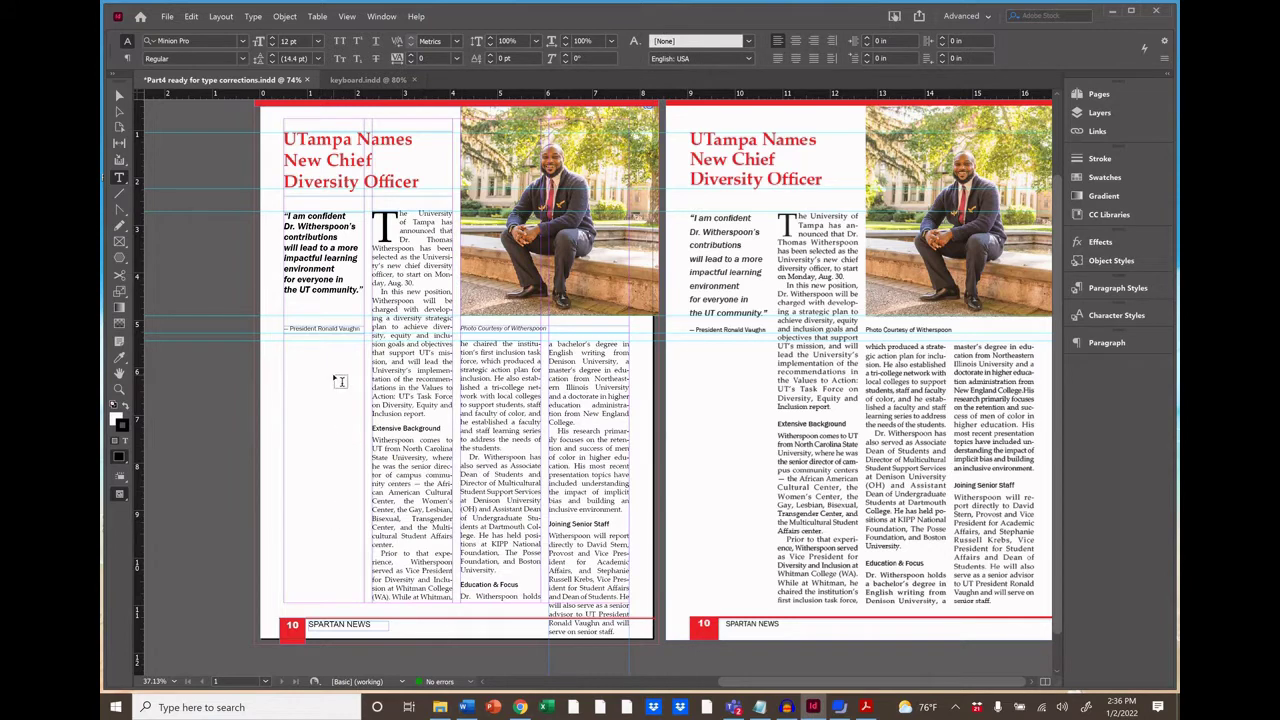
Switch to the Selection tool and bring the 'Type Issues to Watch For' PDF to the front
click(120, 97)
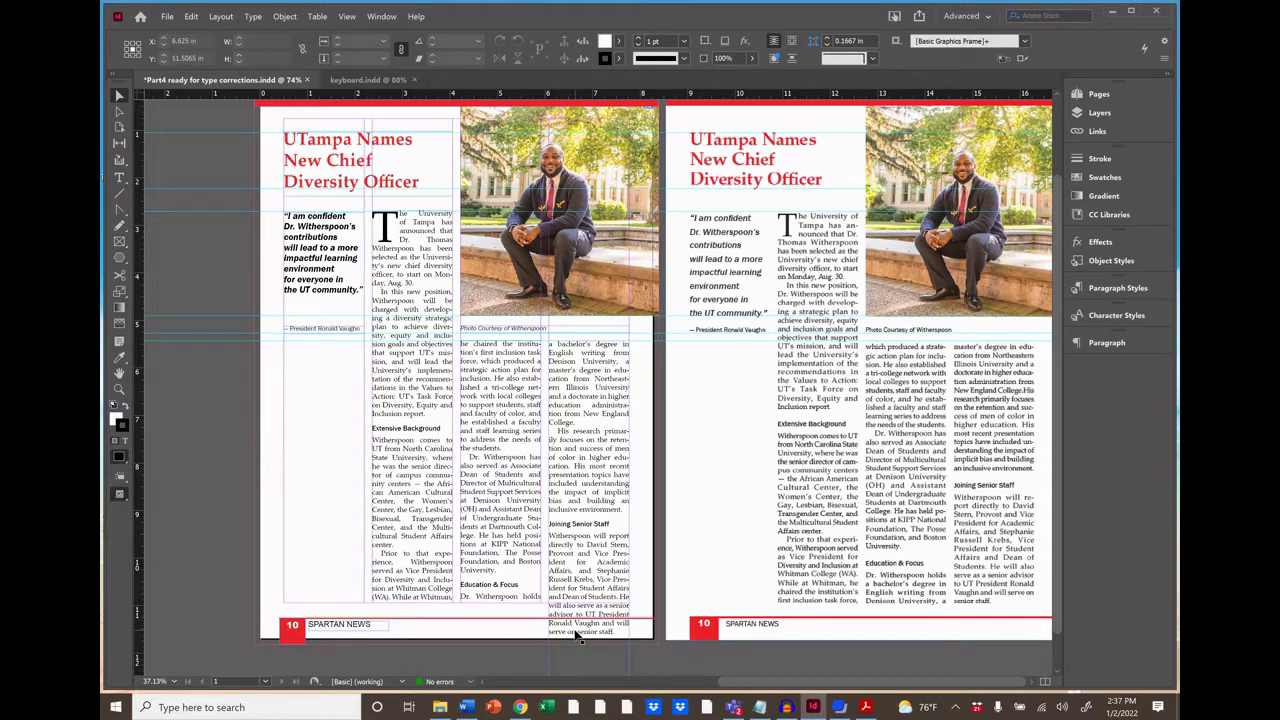
key(alt+Tab)
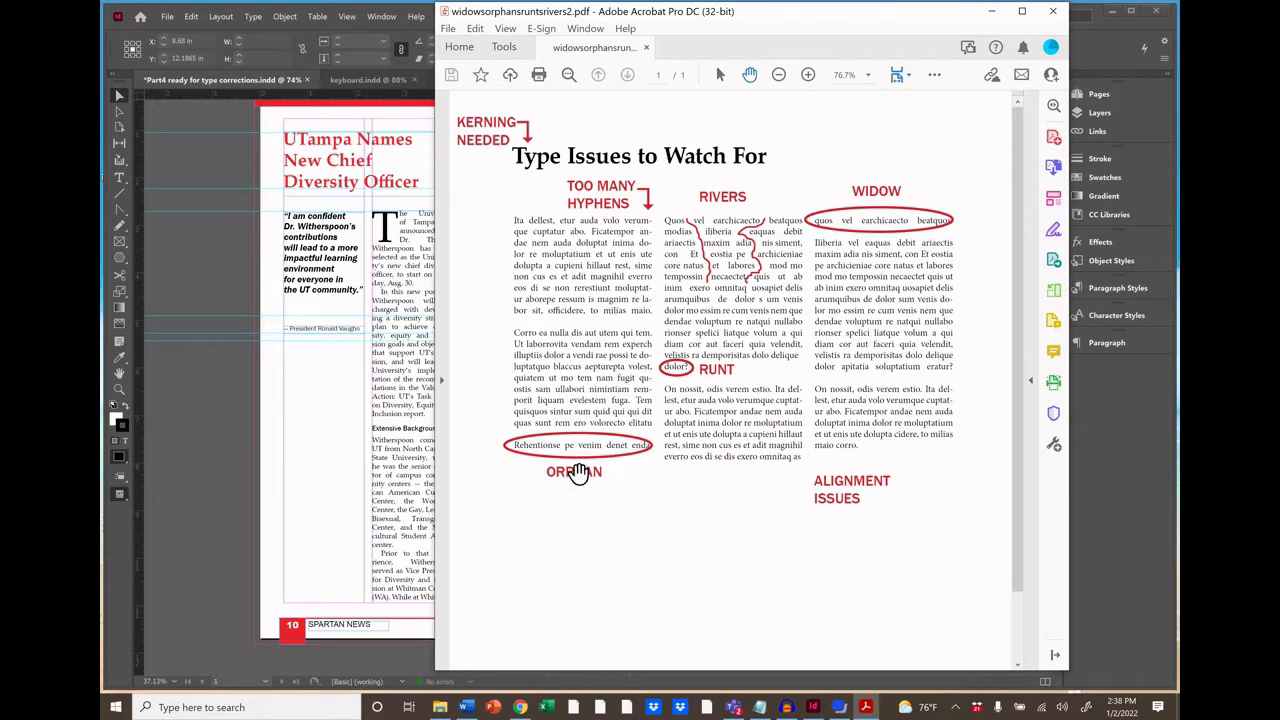
Return to the InDesign diversity-officer spread, leaving the Acrobat guide behind
click(337, 474)
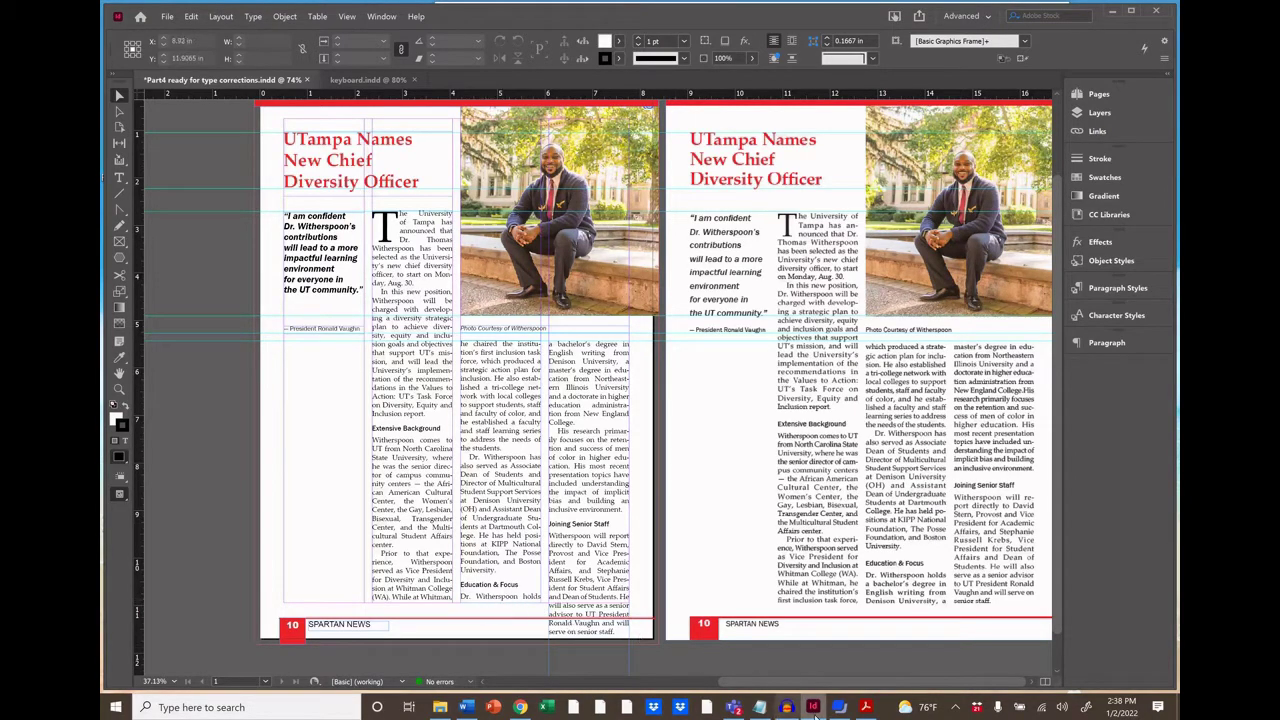
Show the 'Type Issues to Watch For' PDF again from the Acrobat taskbar icon
click(866, 707)
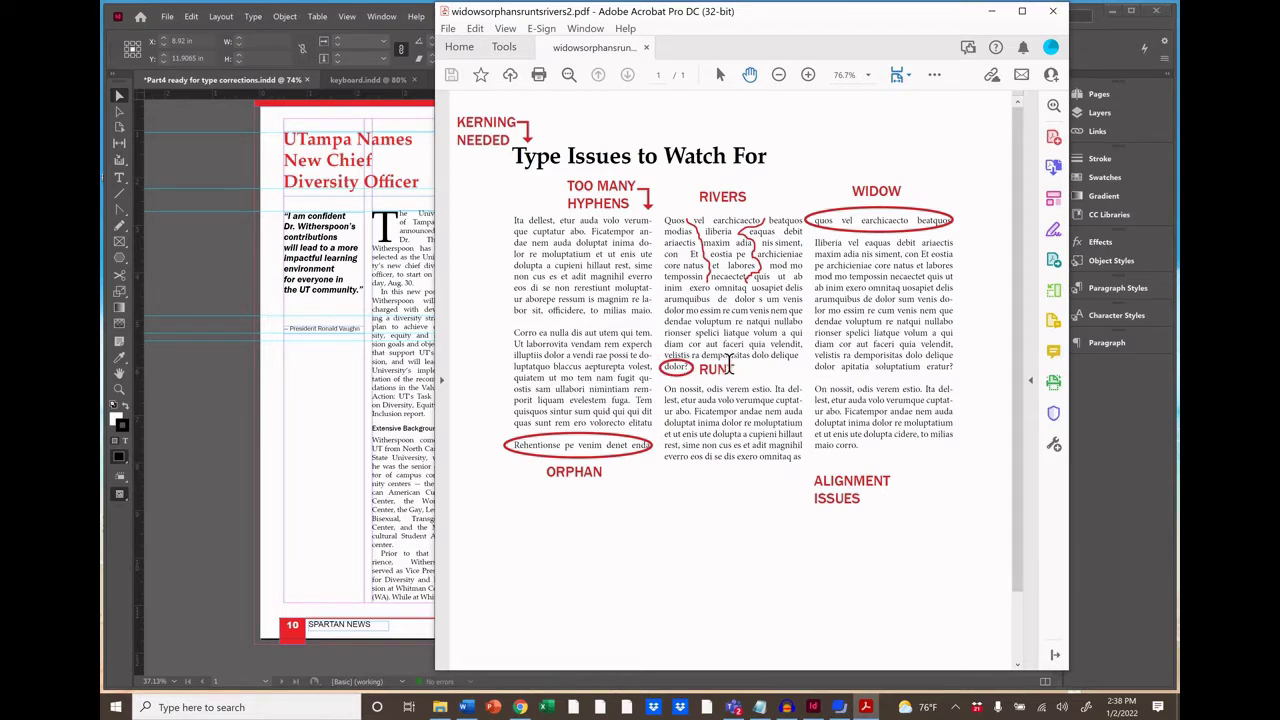
Switch back to the InDesign layout, setting the type-issues guide aside again
click(354, 543)
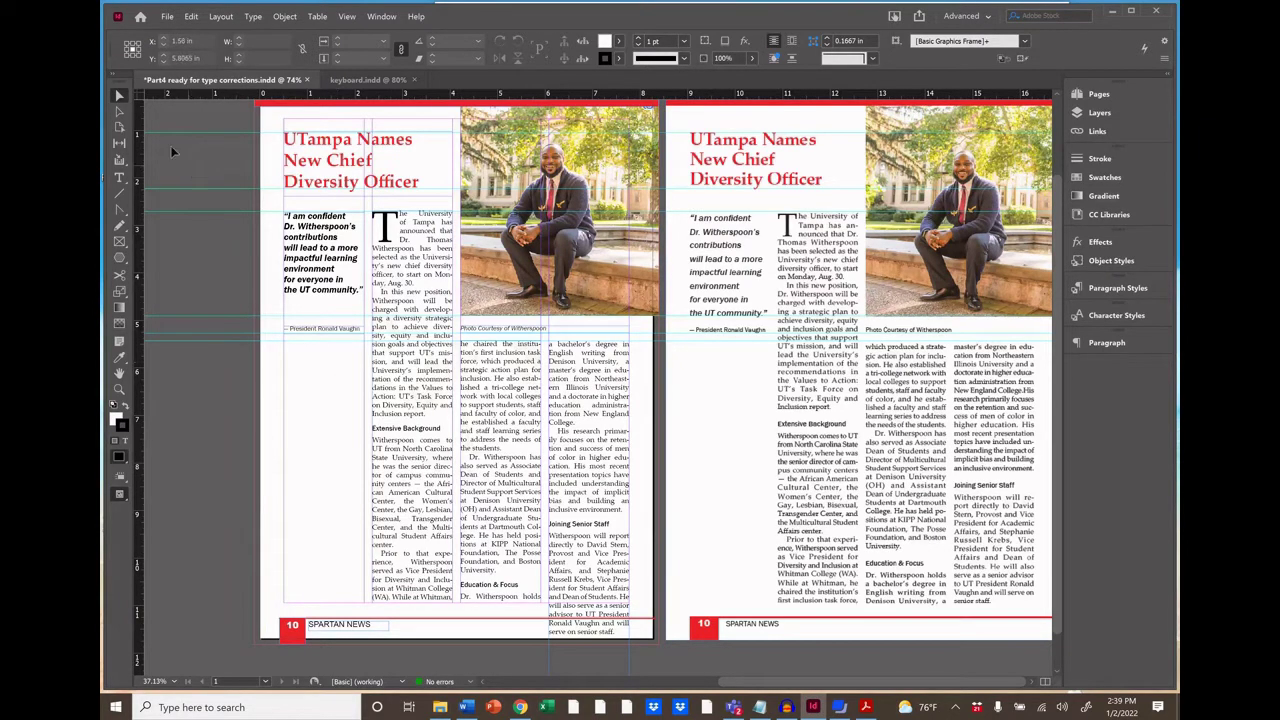
Zoom in tightly on the headline 'UTampa Names New Chief Diversity Officer' for editing
click(118, 96)
click(325, 165)
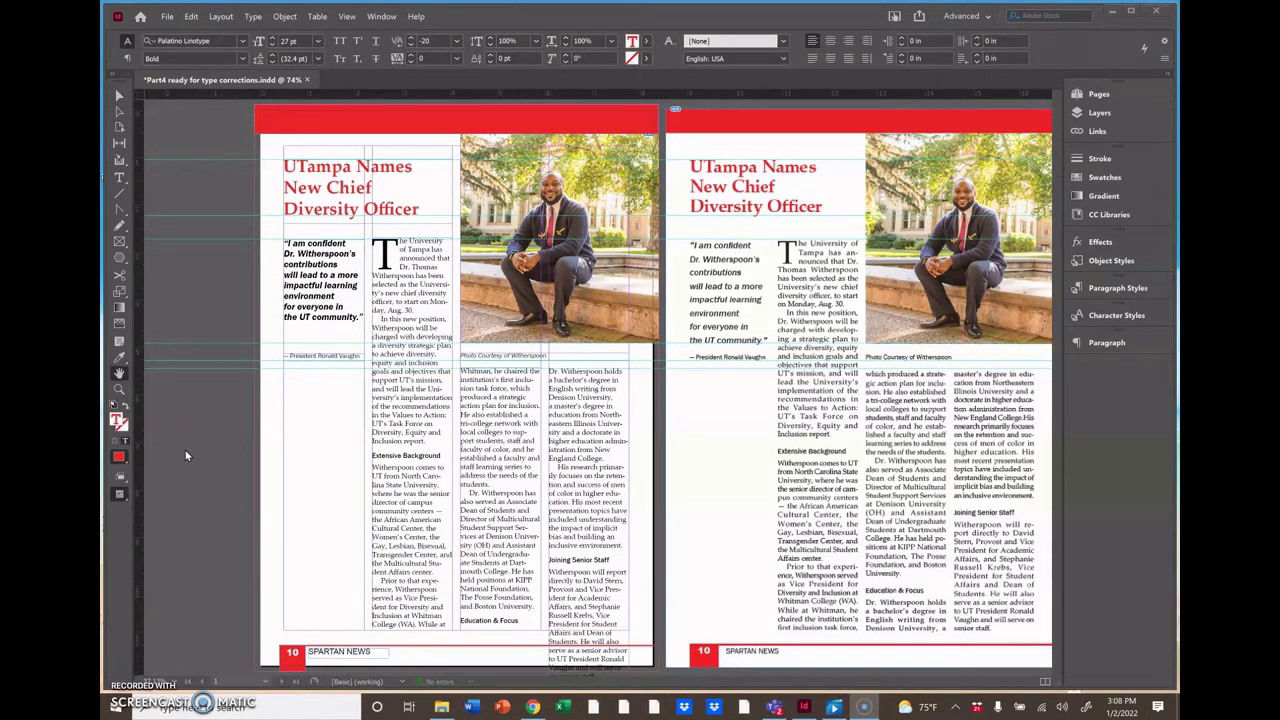
click(119, 388)
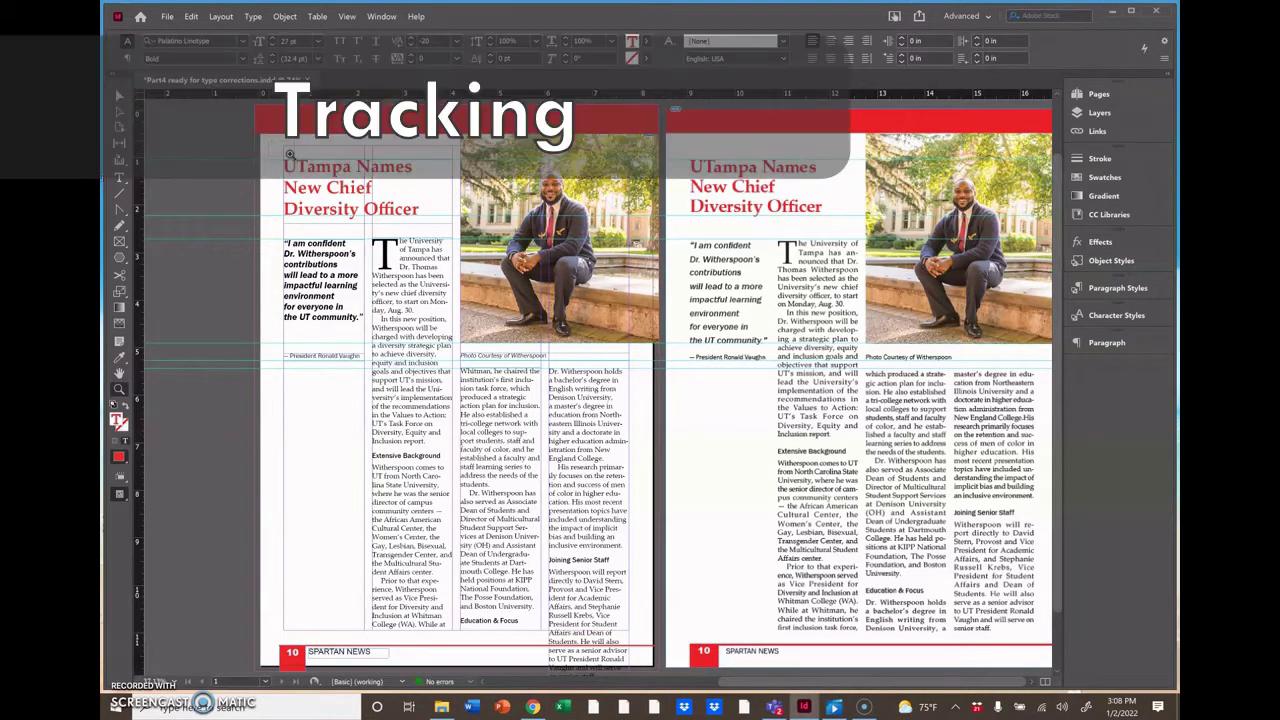
drag(446, 228, 462, 236)
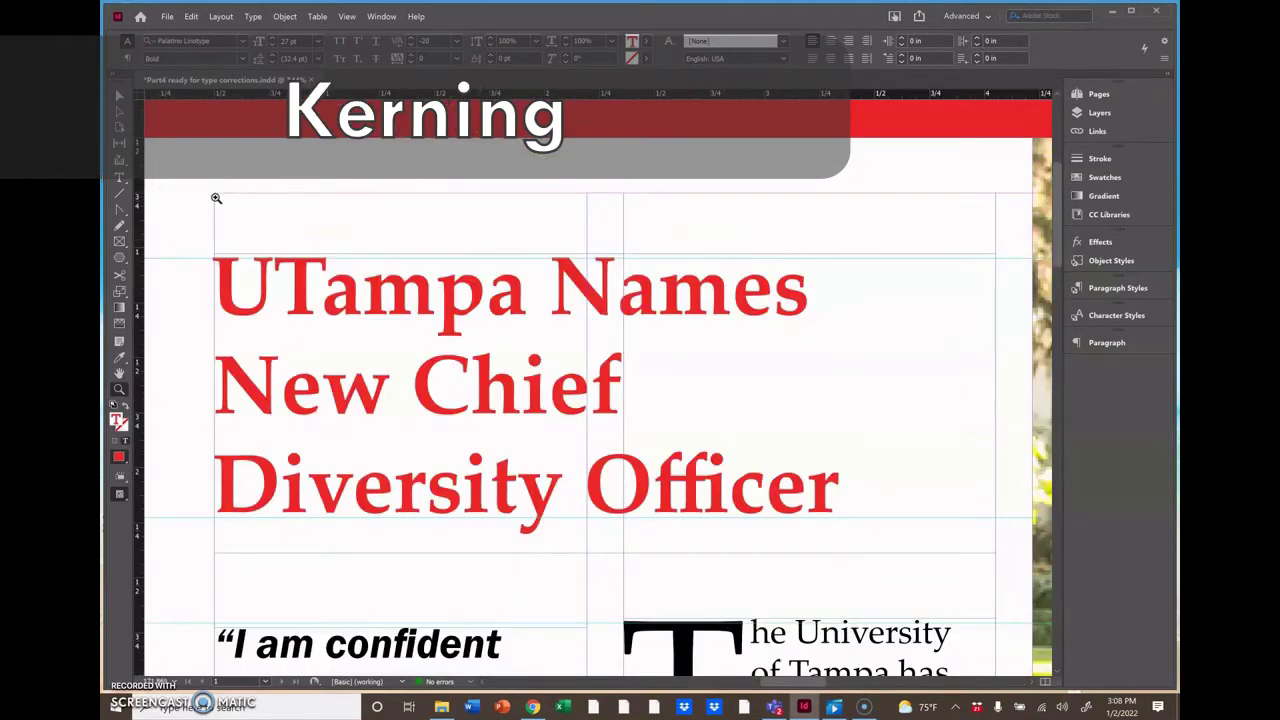
click(120, 178)
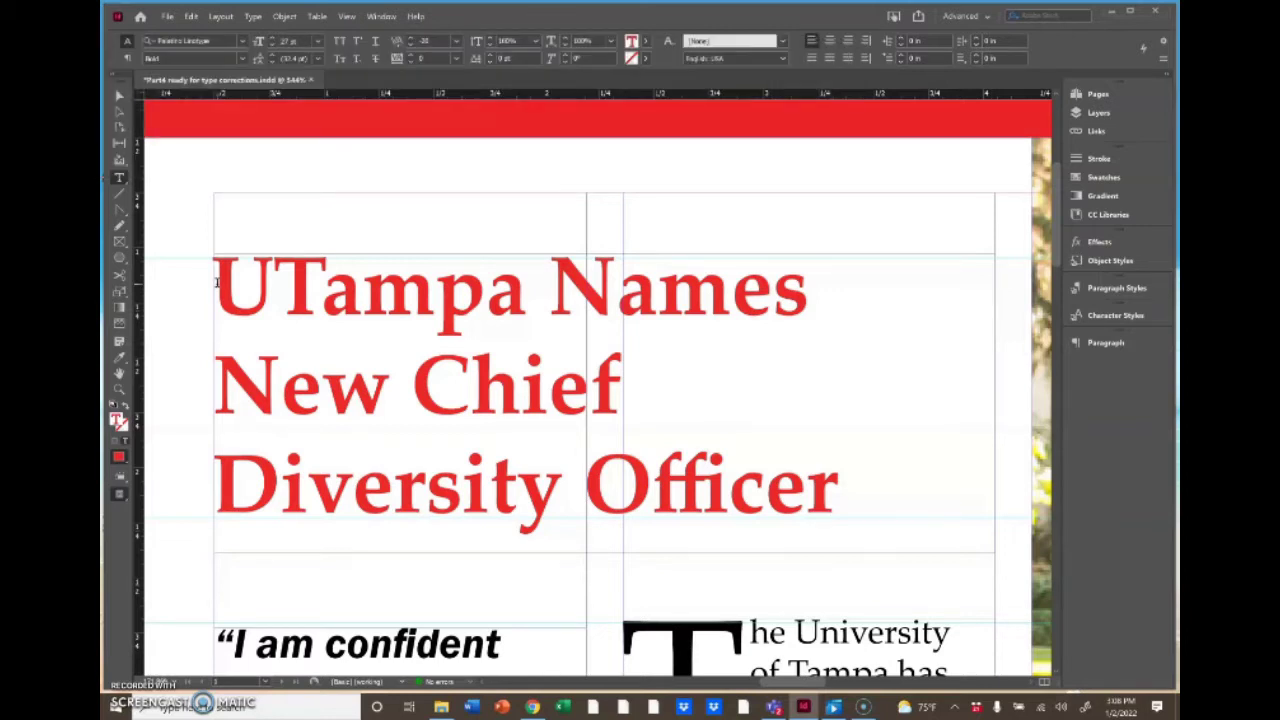
Select the three-line headline and tighten its tracking to -60
drag(216, 282, 849, 468)
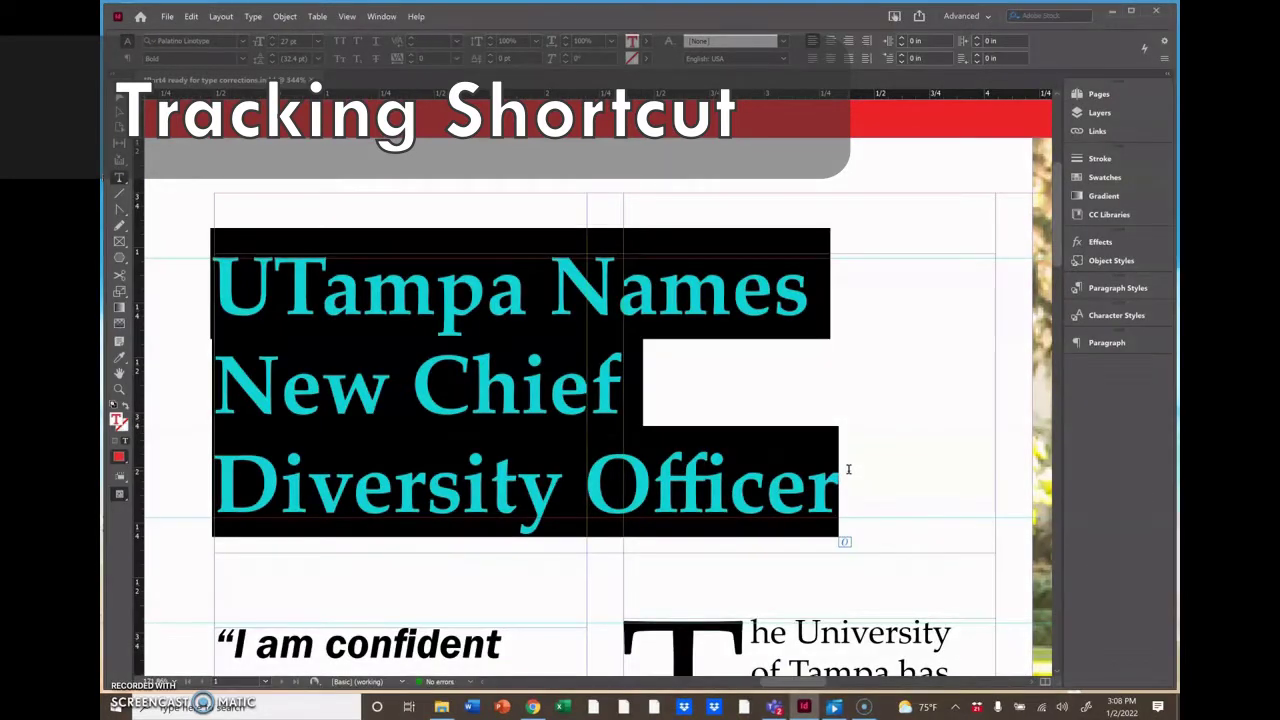
key(alt)
key(alt+Left)
key(alt+Left)
key(alt+Left)
key(alt+Right)
key(alt+Right)
key(alt+Right)
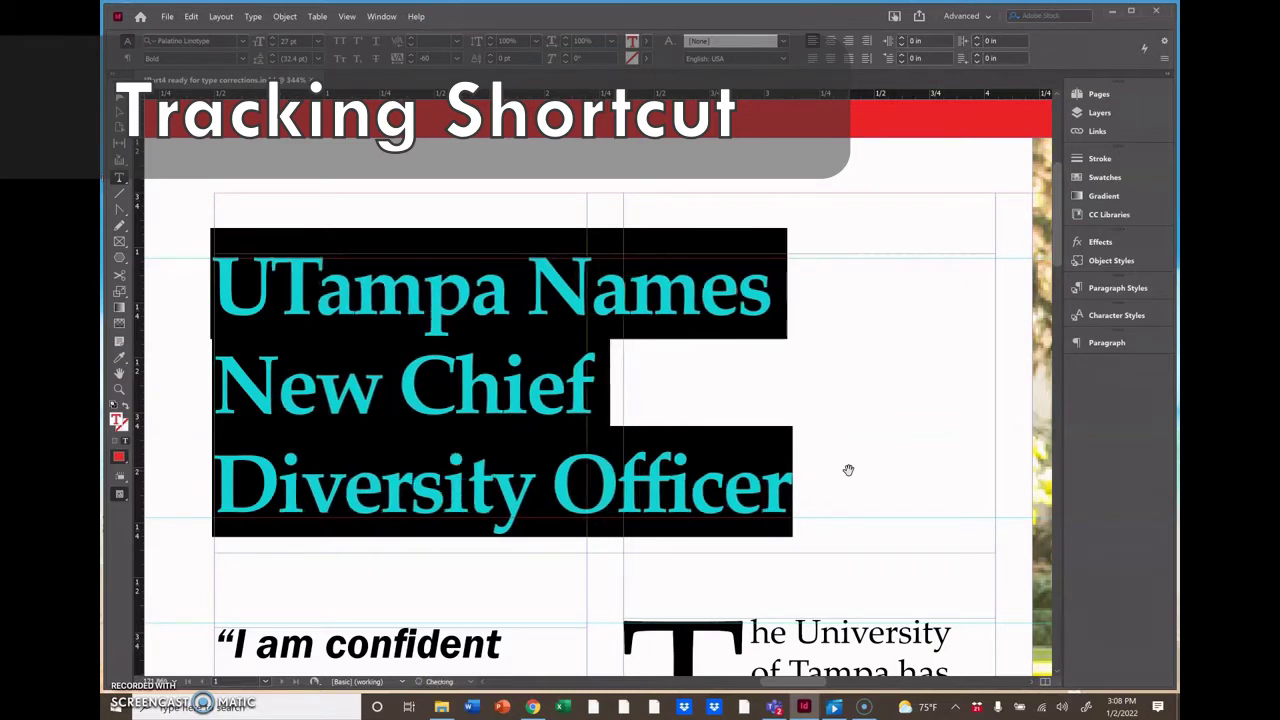
key(alt+Left)
key(alt+Left)
key(alt+Left)
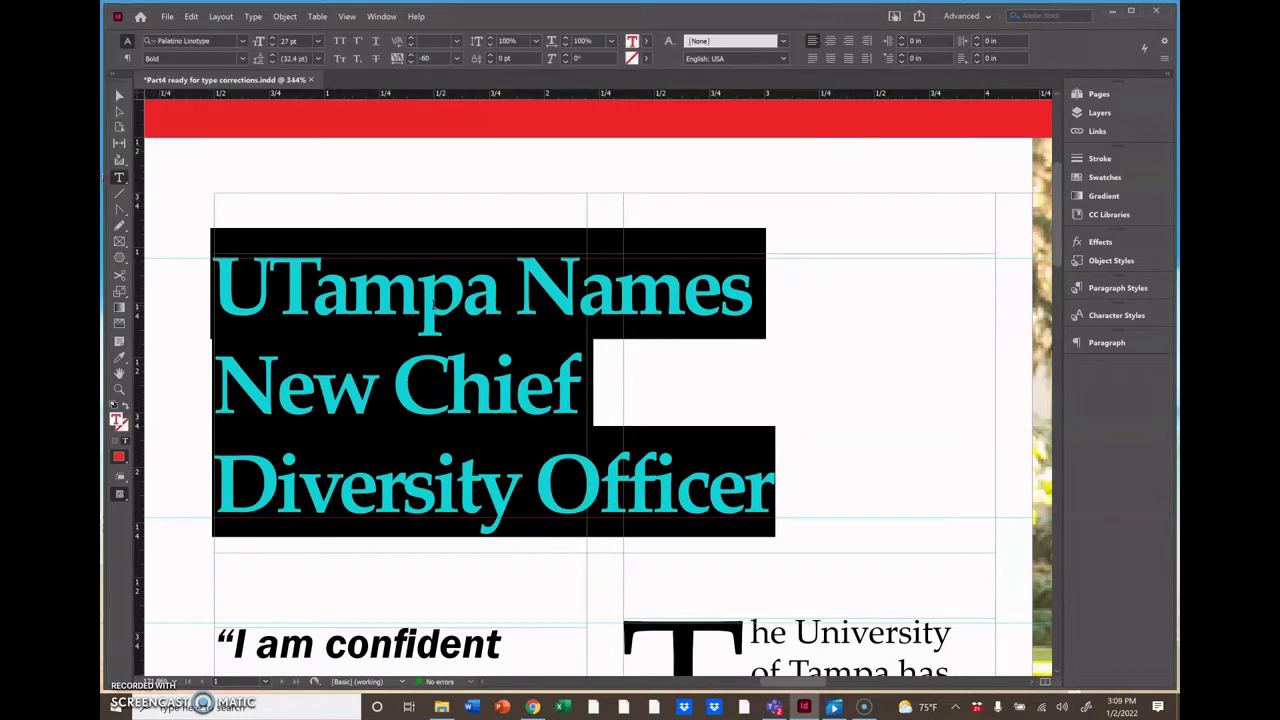
Loosen the r–s kerning in Diversity and tighten the N–e pair in New
click(403, 499)
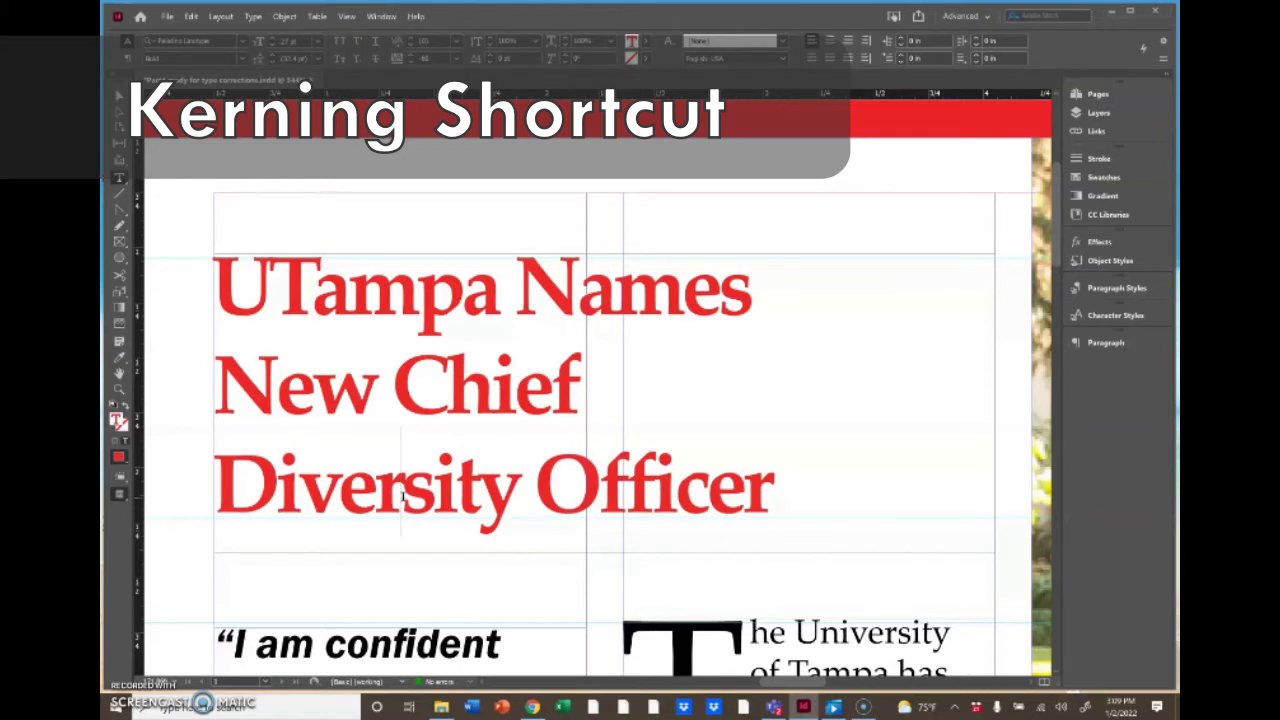
key(alt+Right)
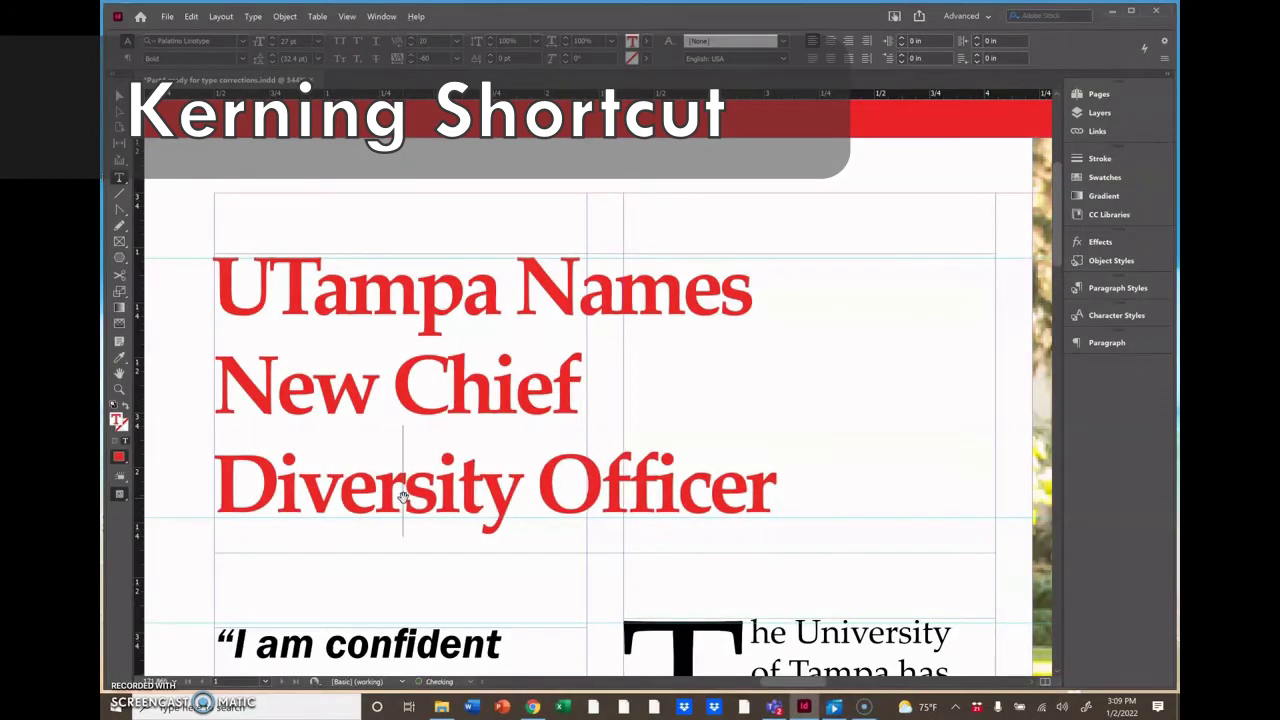
key(alt+Right)
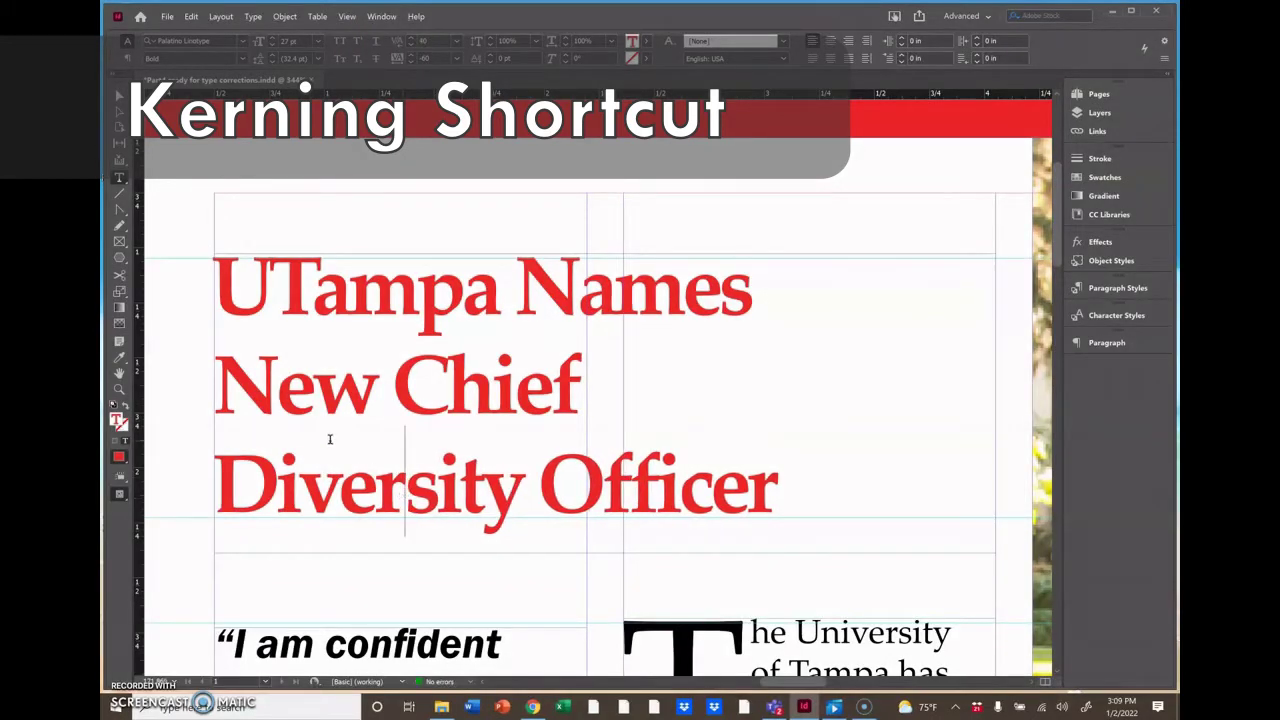
click(277, 396)
key(alt+Left)
key(alt+Left)
Tighten the kerning of the letter pairs across UTampa and Names
key(alt+Left)
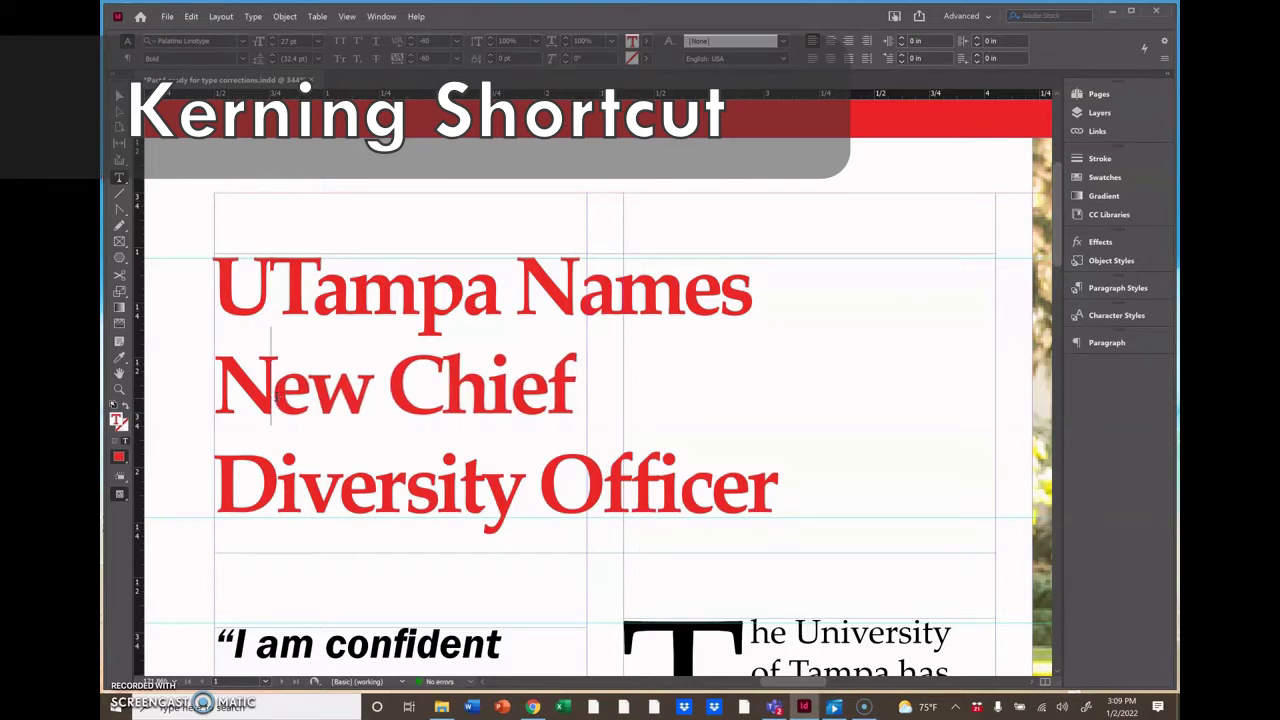
click(267, 287)
key(Right)
key(alt+Left)
key(alt+Left)
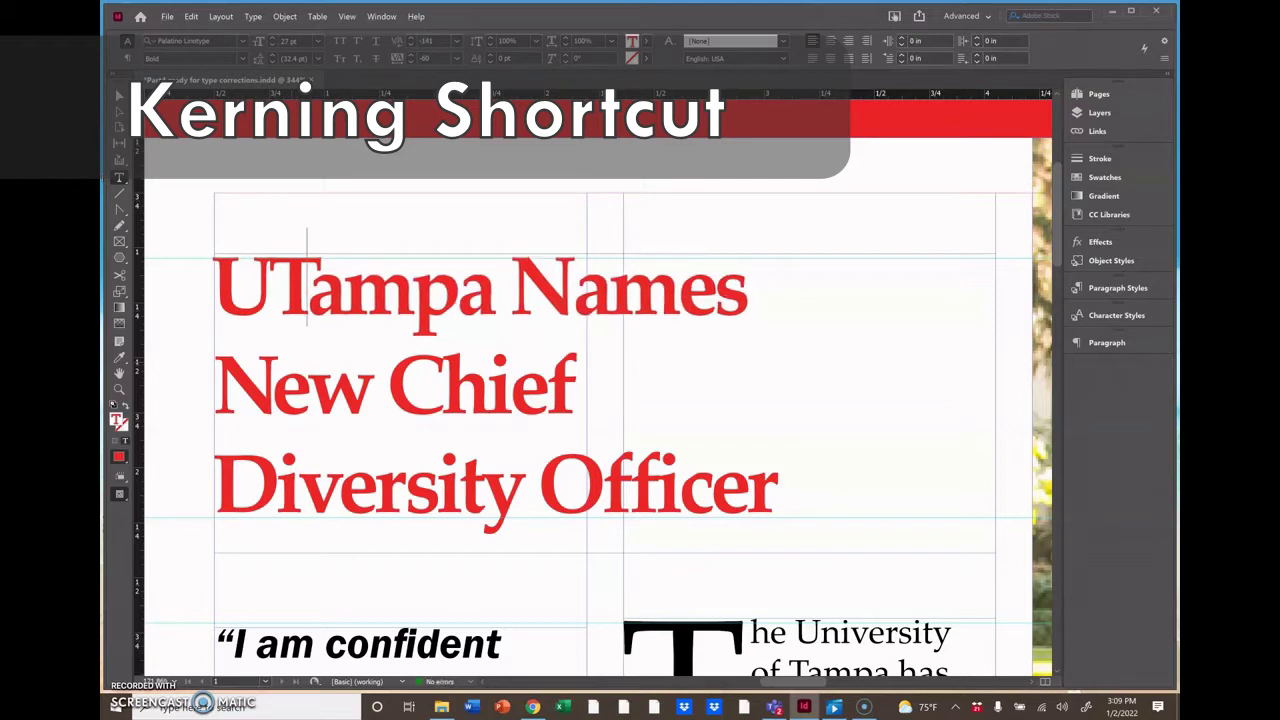
key(Right)
key(Right)
key(alt+Left)
key(Right)
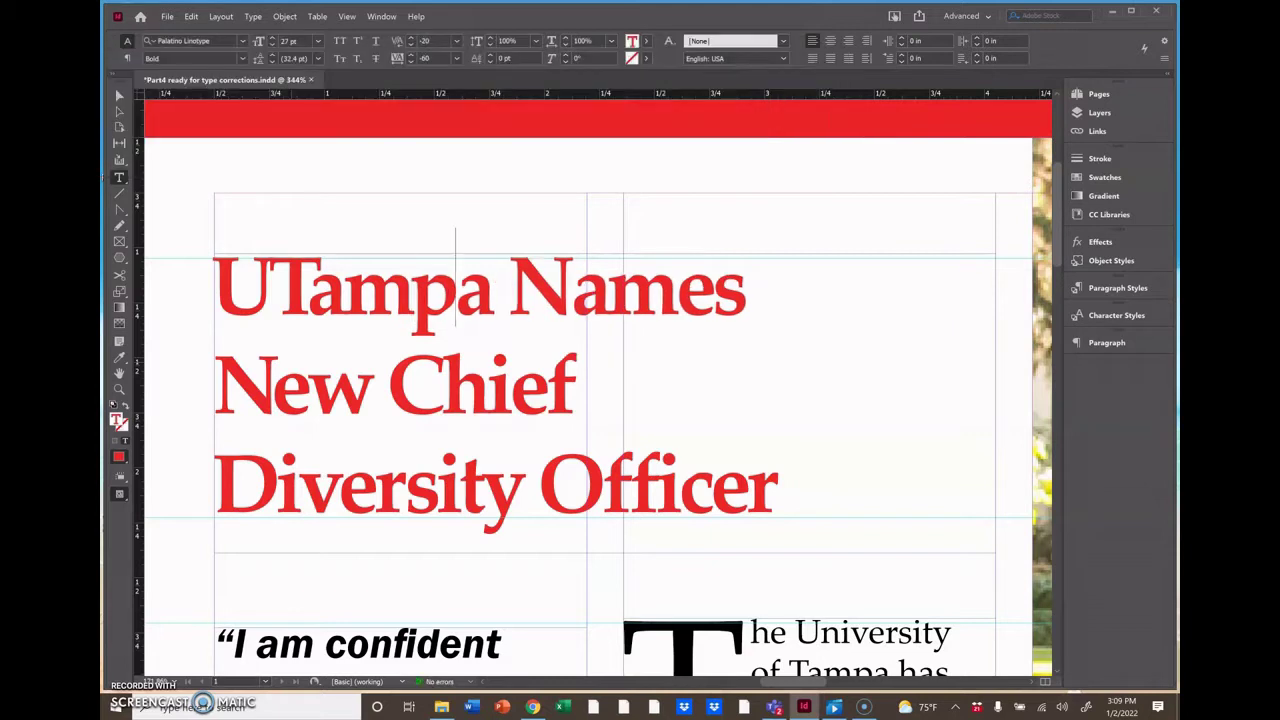
key(alt+Left)
key(Right)
key(Right)
key(Right)
key(Right)
key(alt+Left)
key(Right)
key(alt+Left)
key(Right)
key(alt+Left)
Adjust the i–e and h–i kerning pairs in Chief
key(Down)
key(Left)
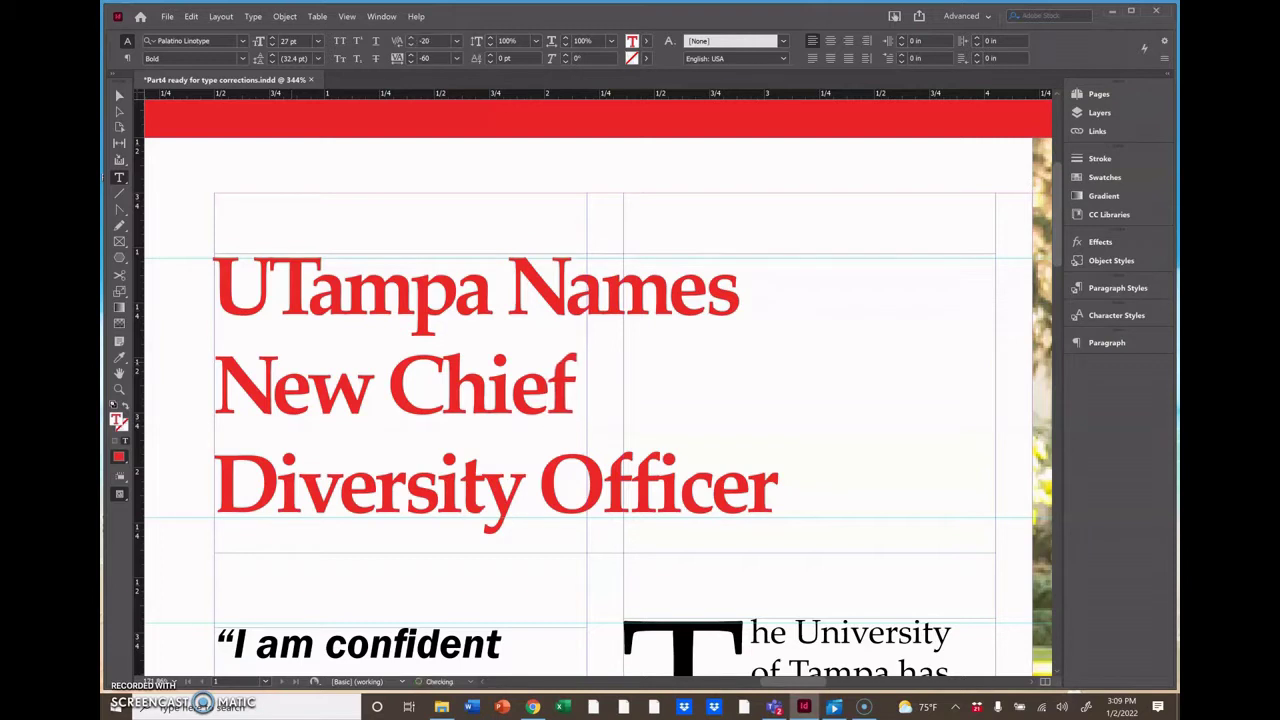
key(Left)
key(alt+Left)
key(alt+Left)
key(Left)
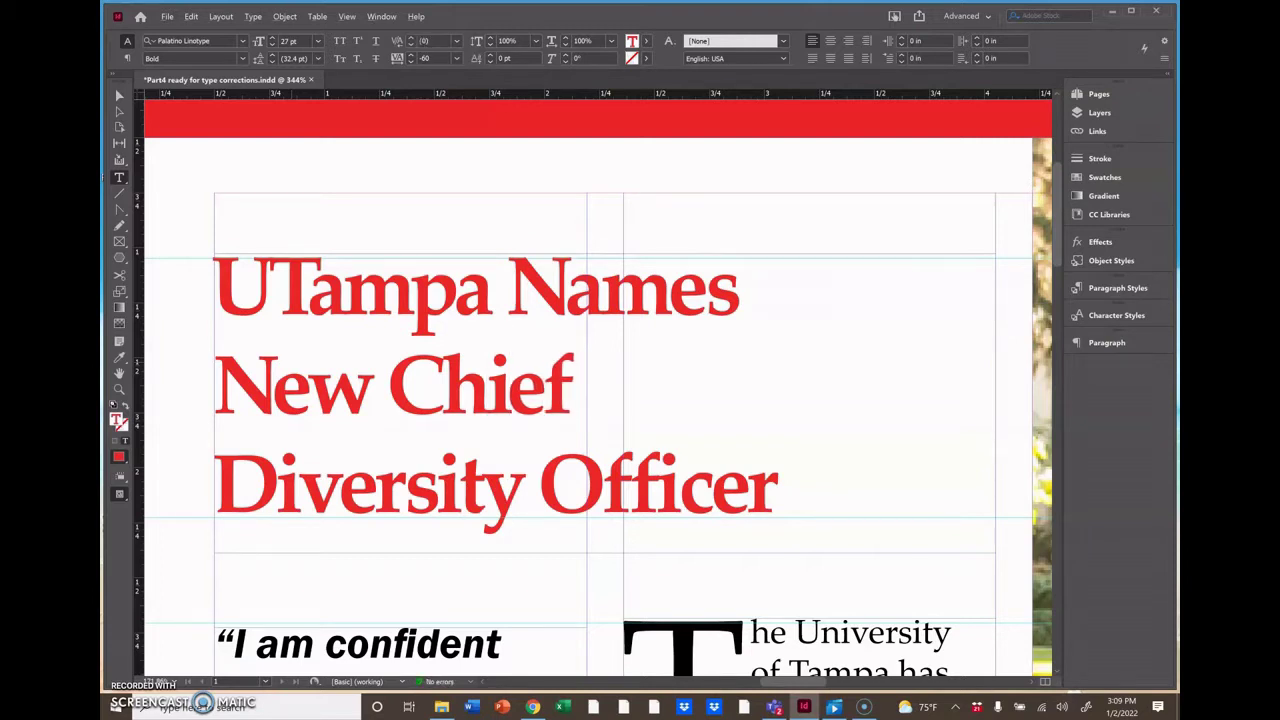
key(alt+Right)
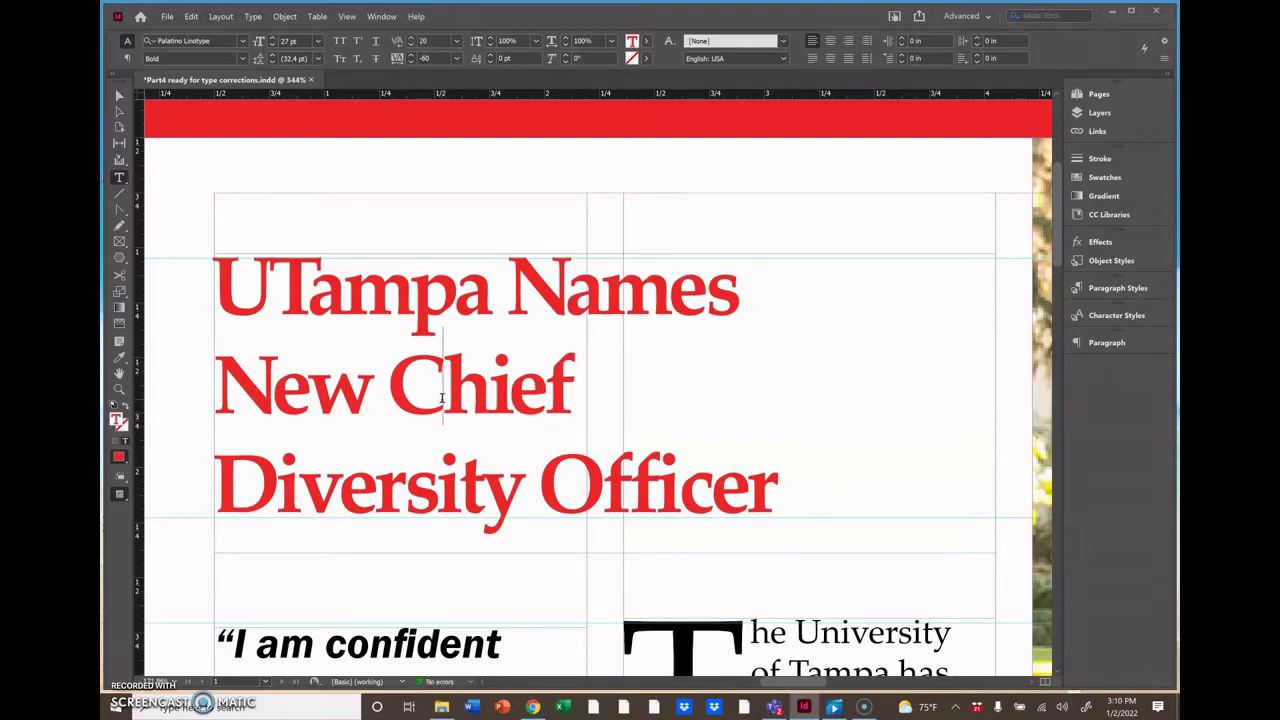
key(Left)
key(Left)
key(Left)
Try and revert kerning on the i–v and v–e pairs in Diversity
key(Left)
key(Down)
key(Right)
key(Right)
key(alt+Right)
key(alt+Left)
Widen the space between Diversity and Officer and kern the O–f and f–i pairs
key(Left)
key(Right)
key(Right)
key(Right)
key(Right)
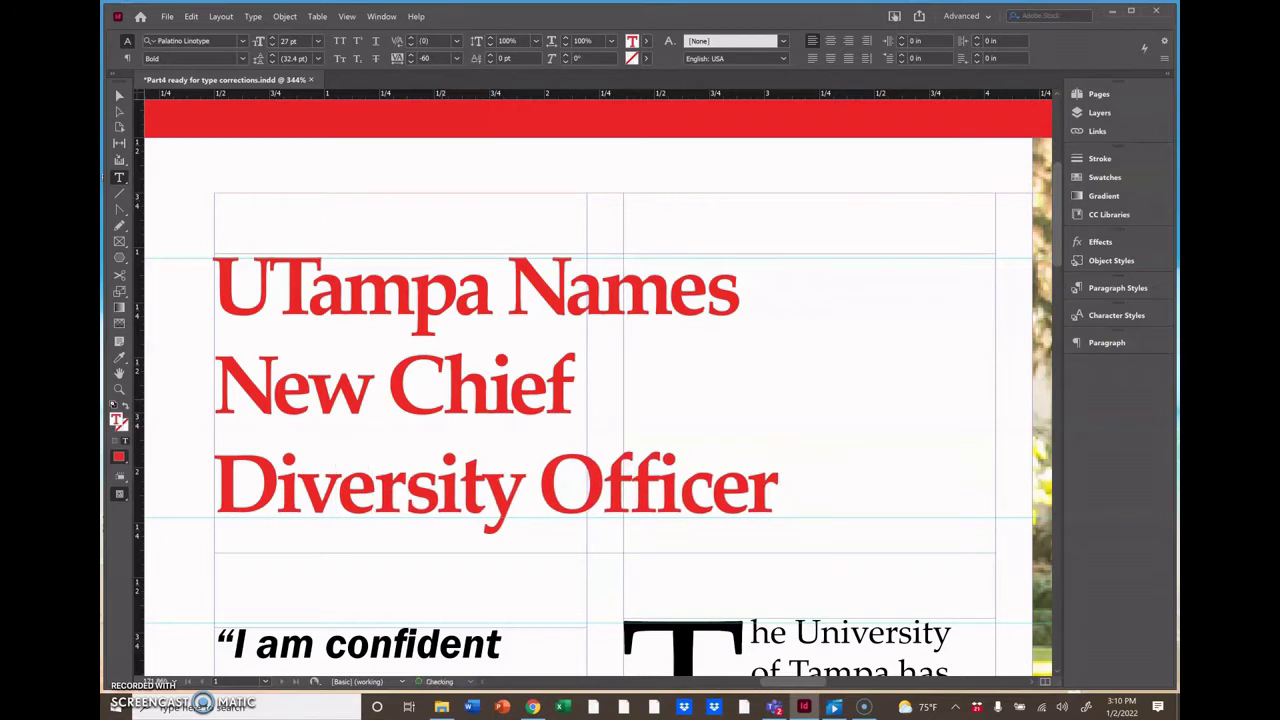
key(Right)
key(alt+Right)
key(alt+Right)
key(Right)
key(Right)
key(Right)
key(Right)
key(Right)
key(Left)
key(alt+Left)
key(Right)
key(Right)
key(alt+Right)
key(Right)
key(alt+Right)
key(Right)
key(Right)
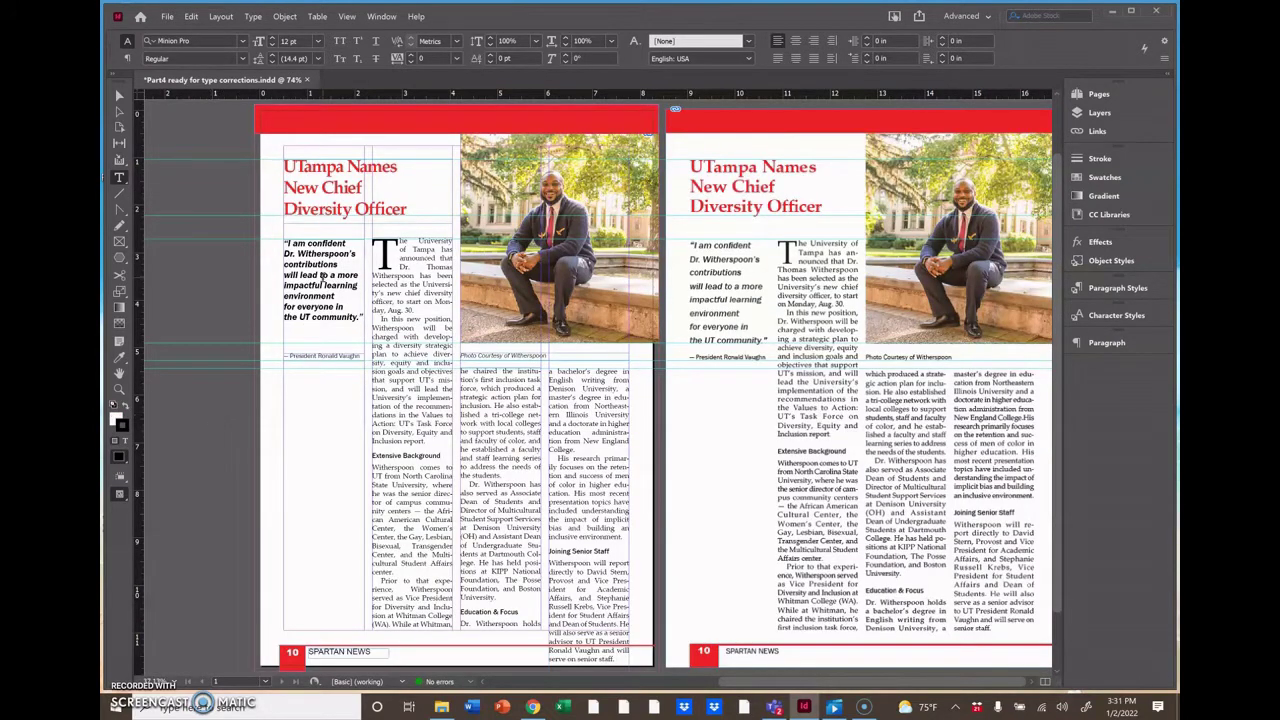
Zoom in on the left page and loosen the pull quote's leading to 20 pt
click(119, 390)
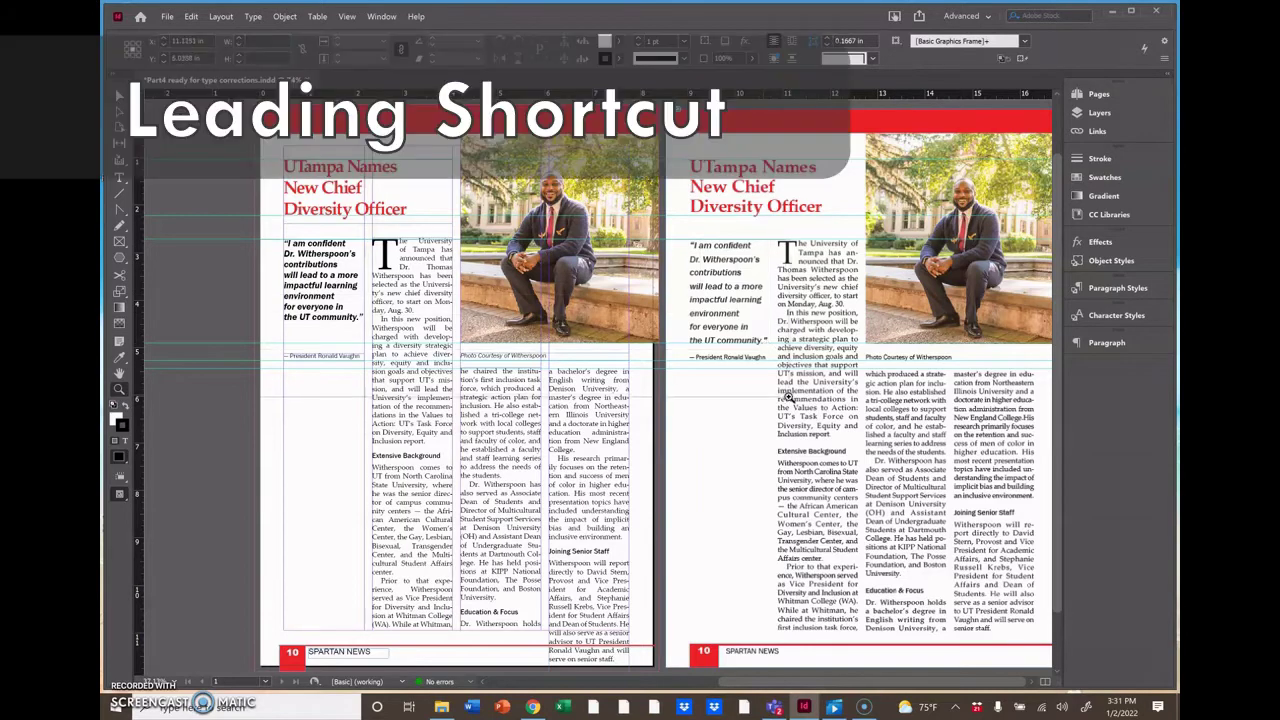
key(ctrl+equal)
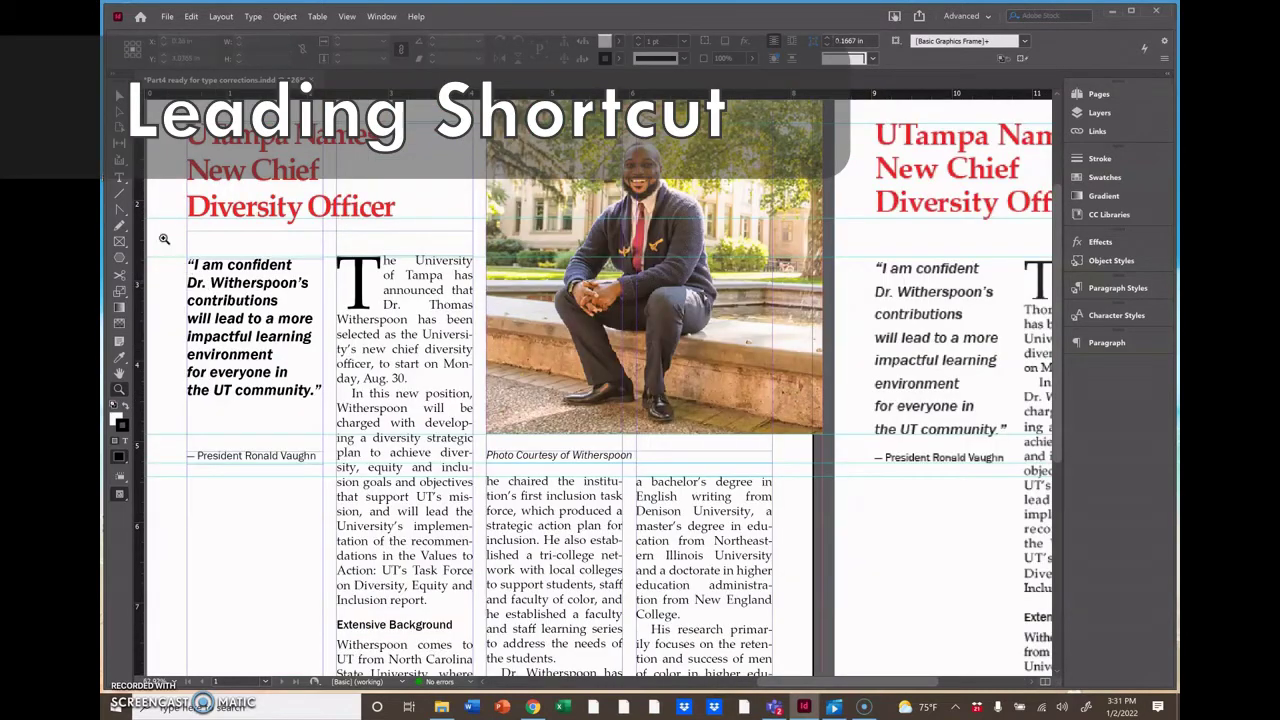
key(t)
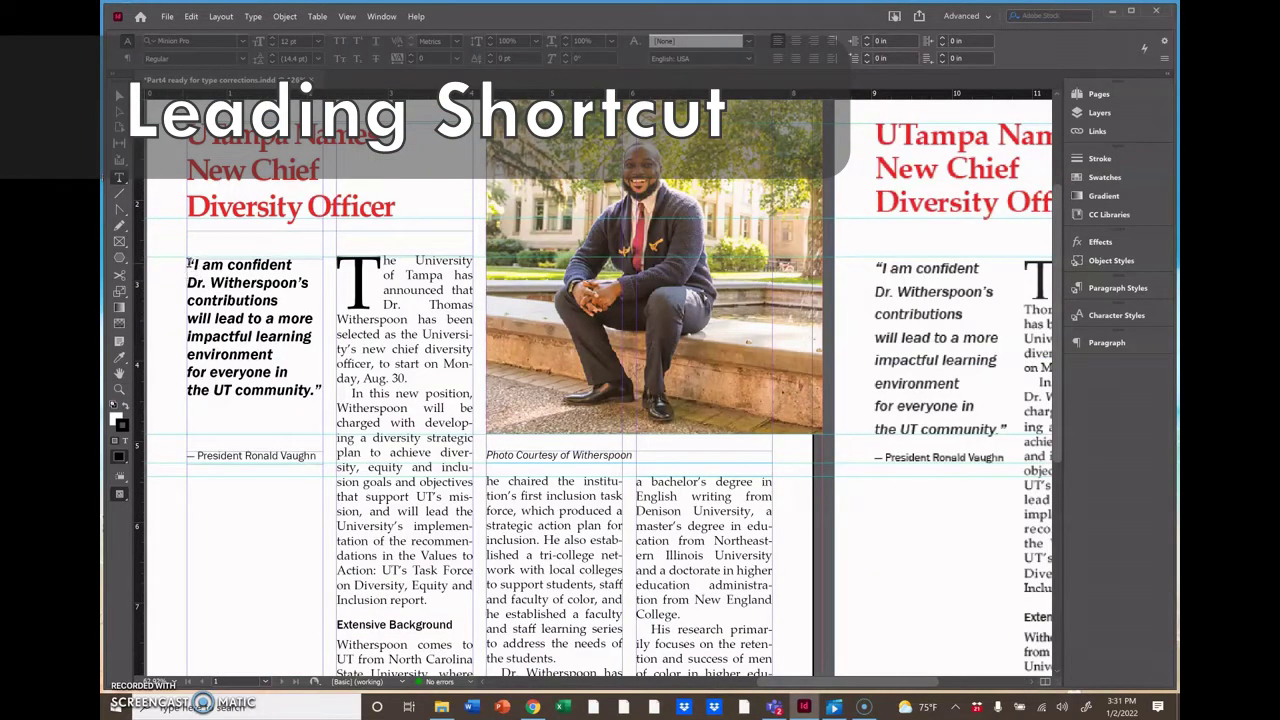
drag(189, 262, 337, 388)
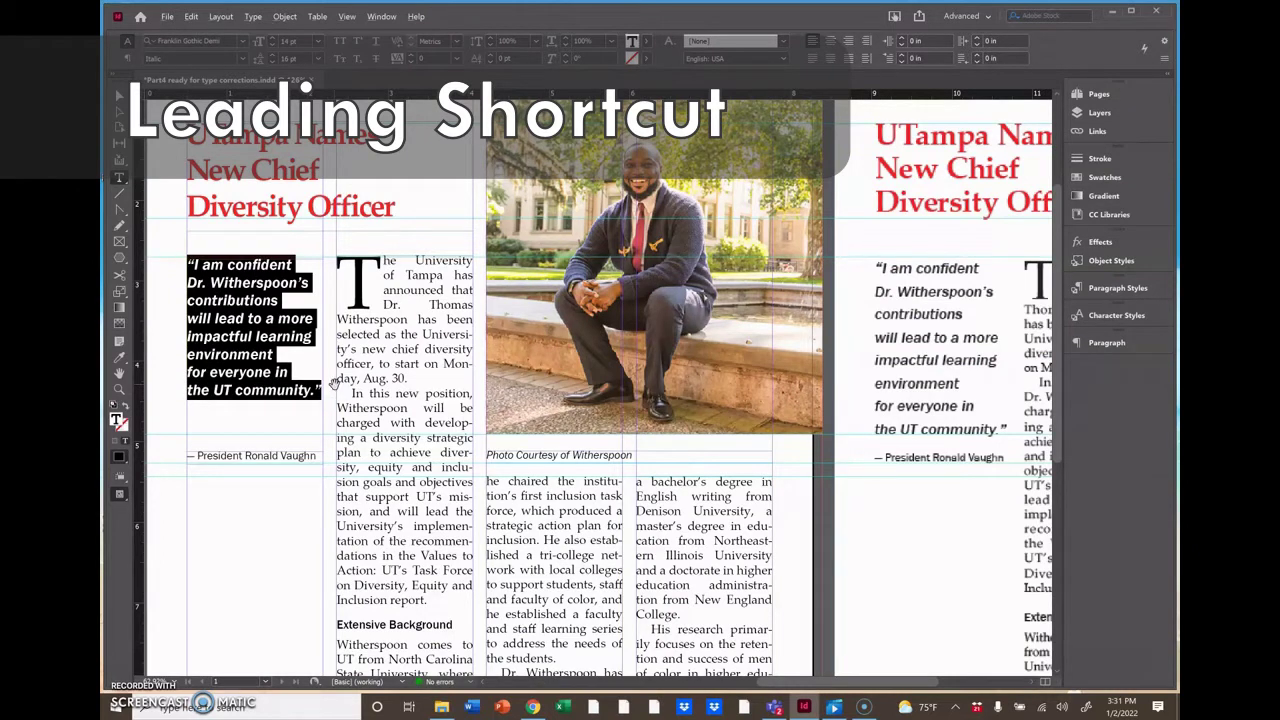
key(alt+Down)
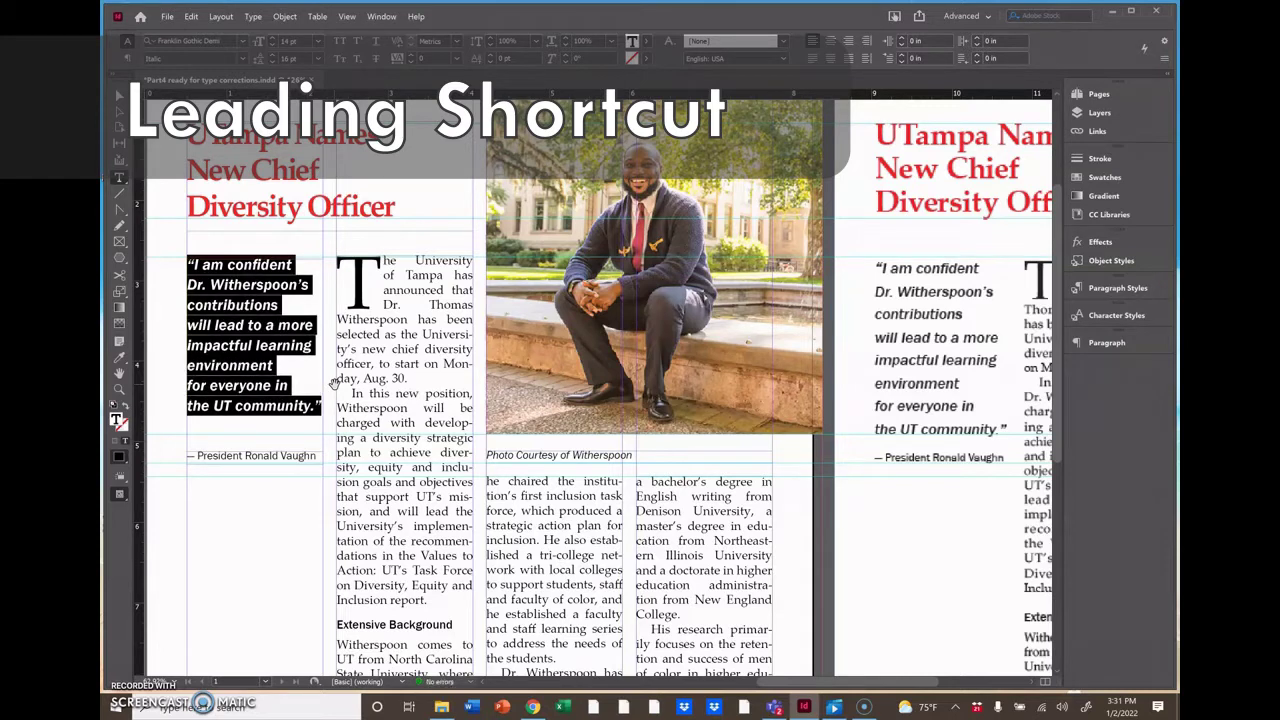
key(alt+Down)
key(alt+Up)
key(alt+Up)
key(alt+Up)
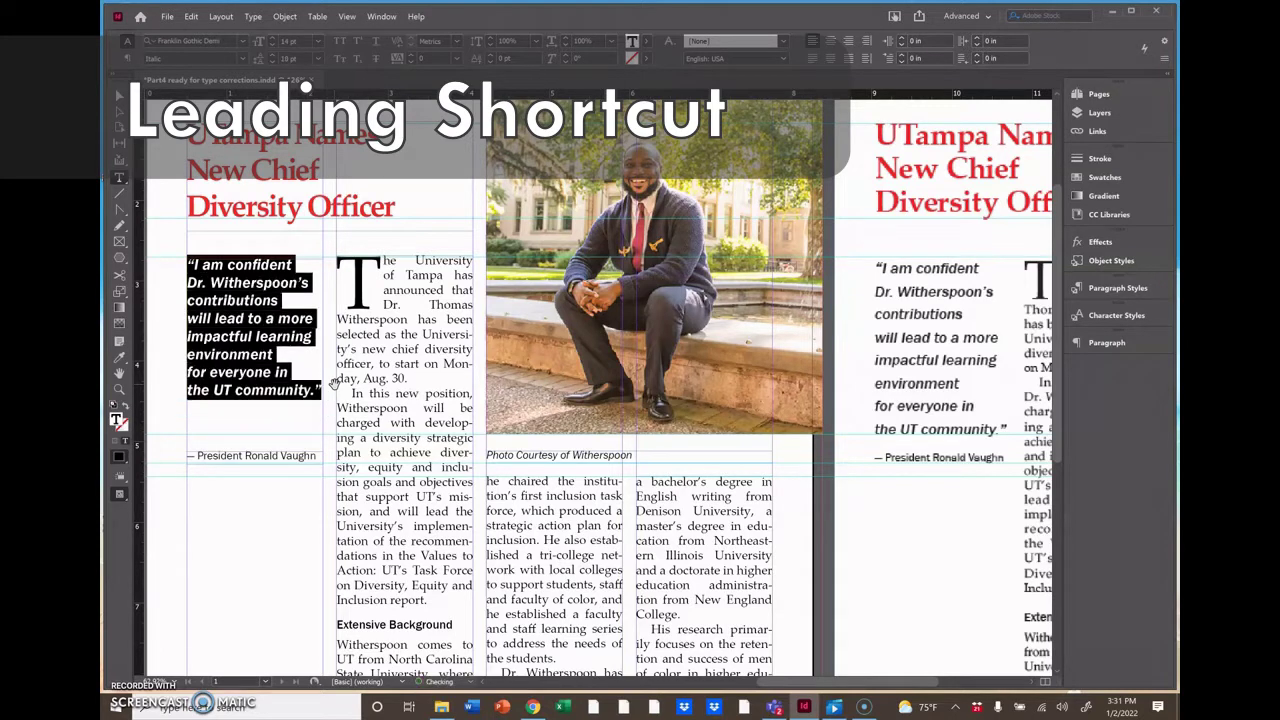
key(alt+Down)
key(alt+Down)
key(alt+Down)
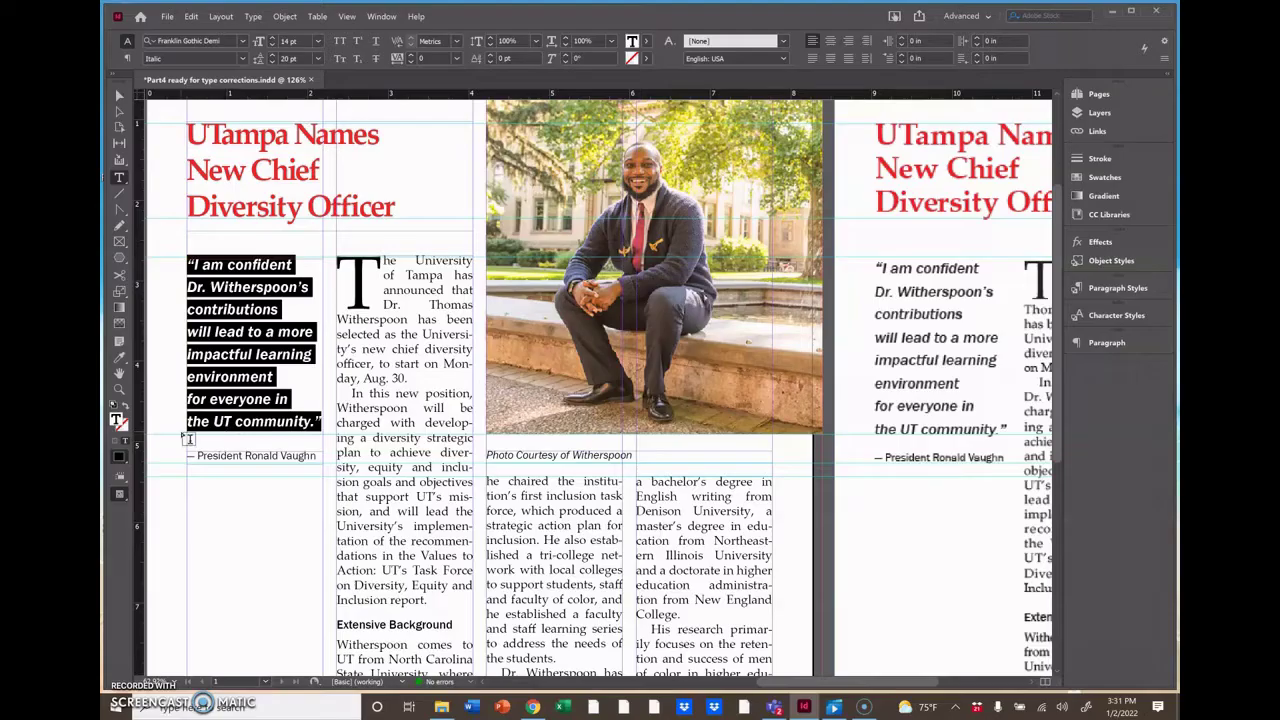
Open the Paragraph panel and select the body story from the drop cap to its end
click(115, 95)
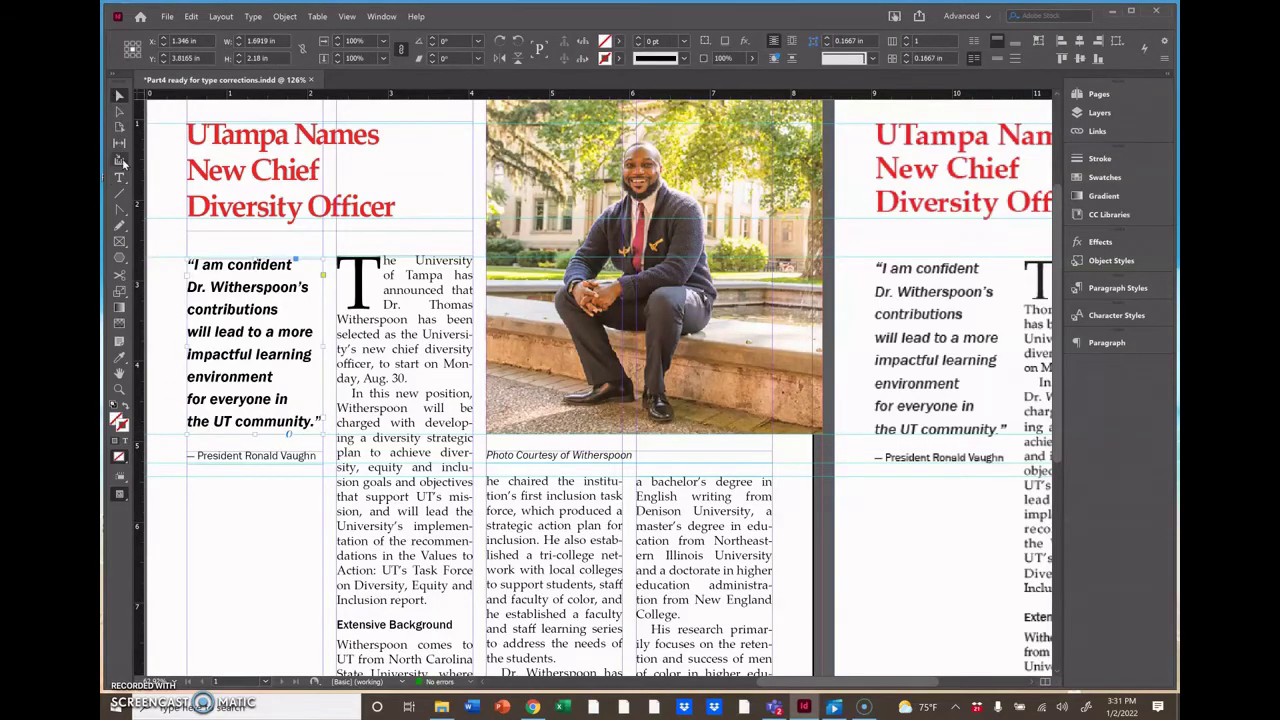
key(ctrl+alt+t)
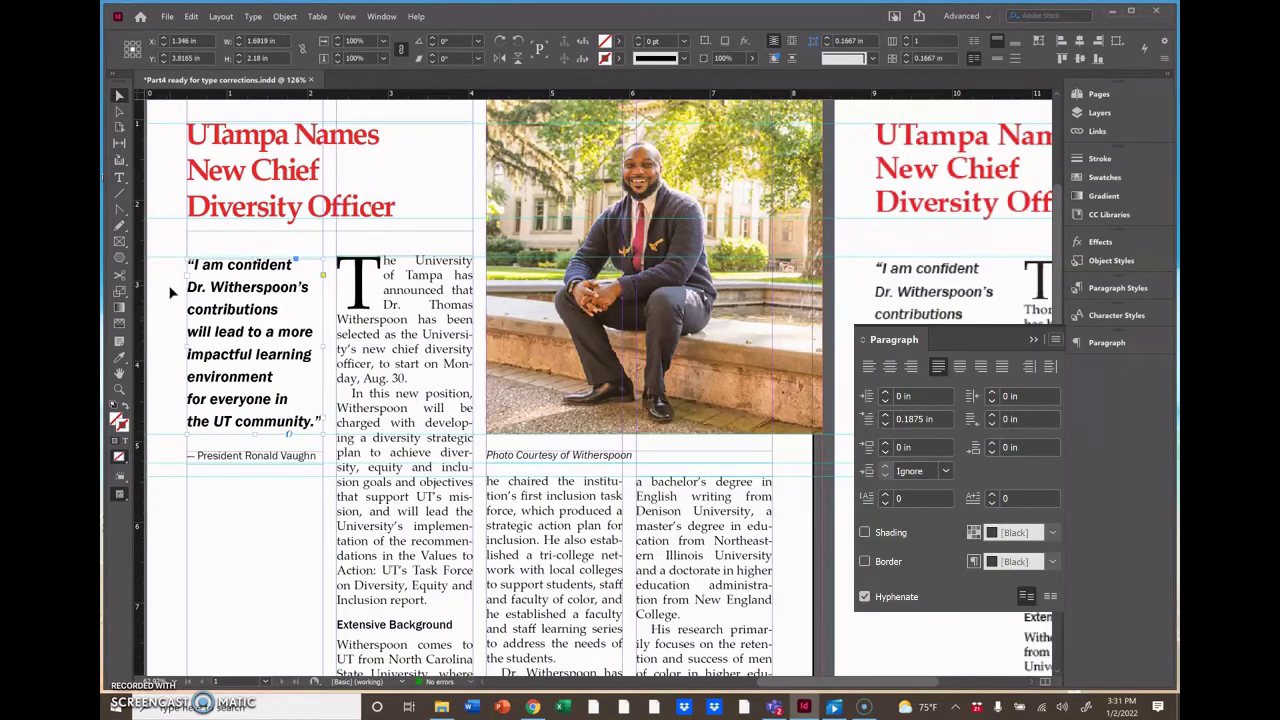
click(116, 179)
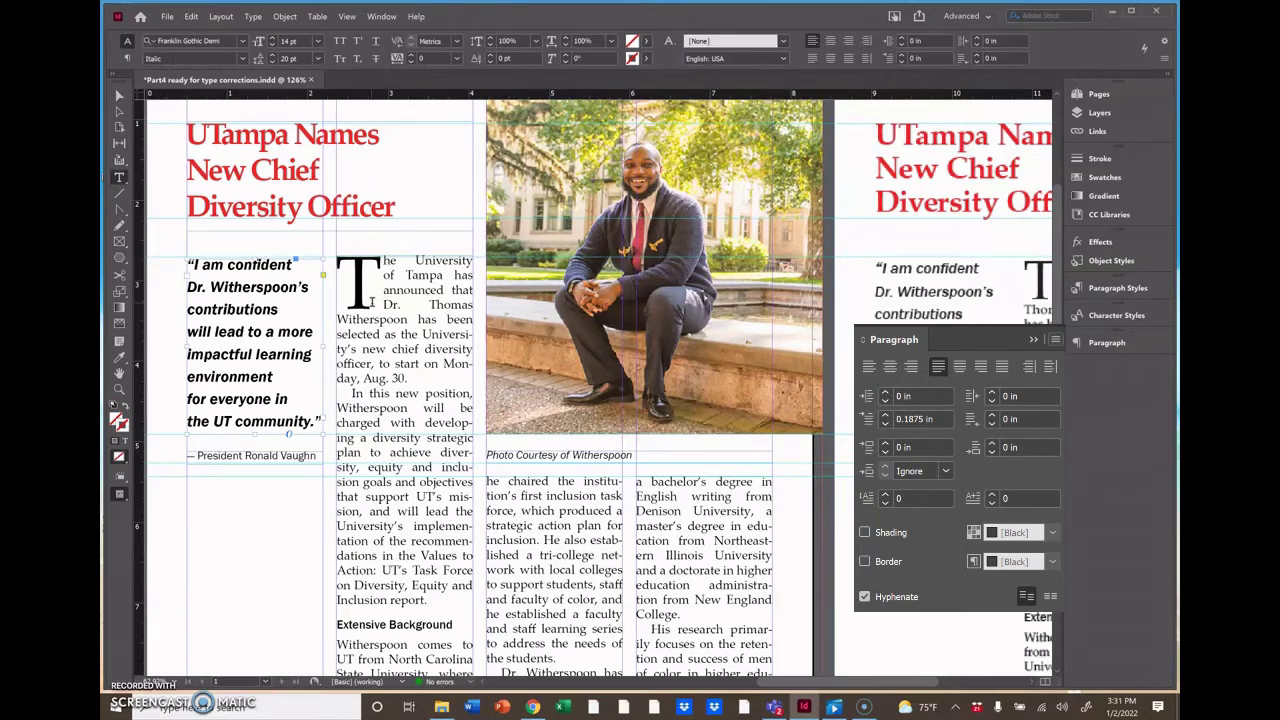
click(344, 266)
shift+click(540, 553)
drag(540, 553, 727, 665)
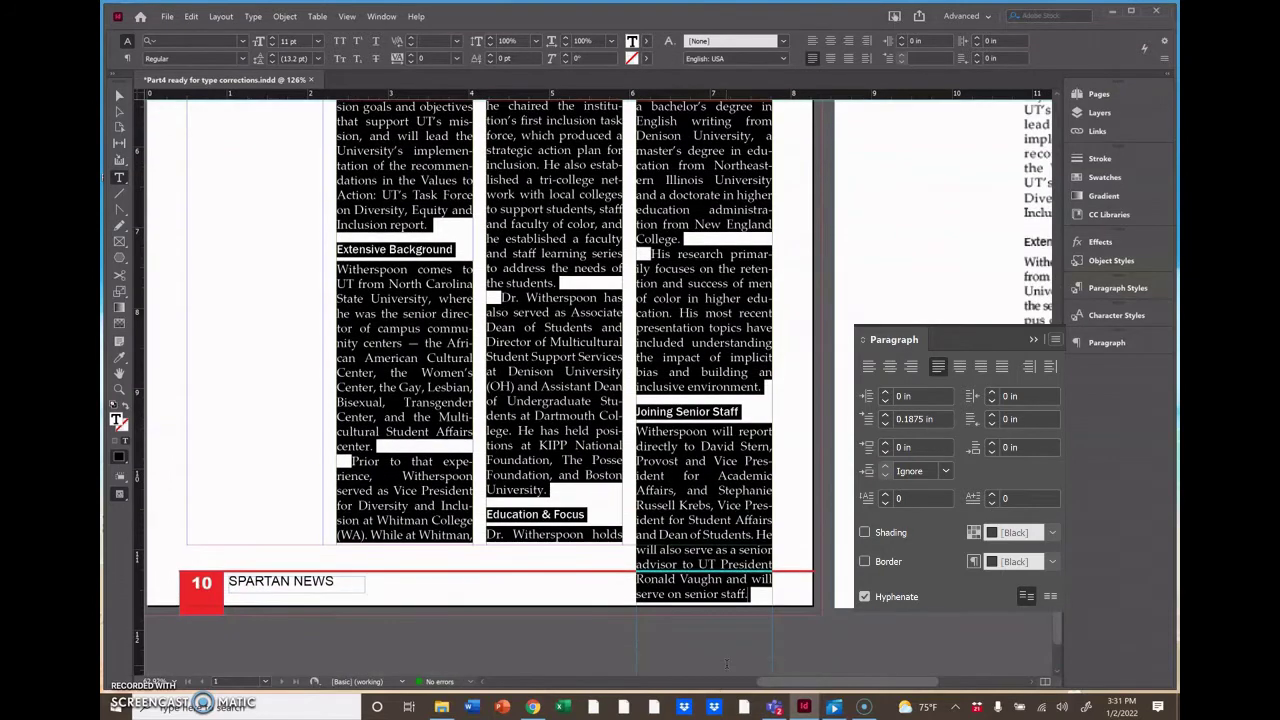
Fit the whole page in the window with the Hand tool and open the Control panel menu
click(120, 375)
double_click(120, 378)
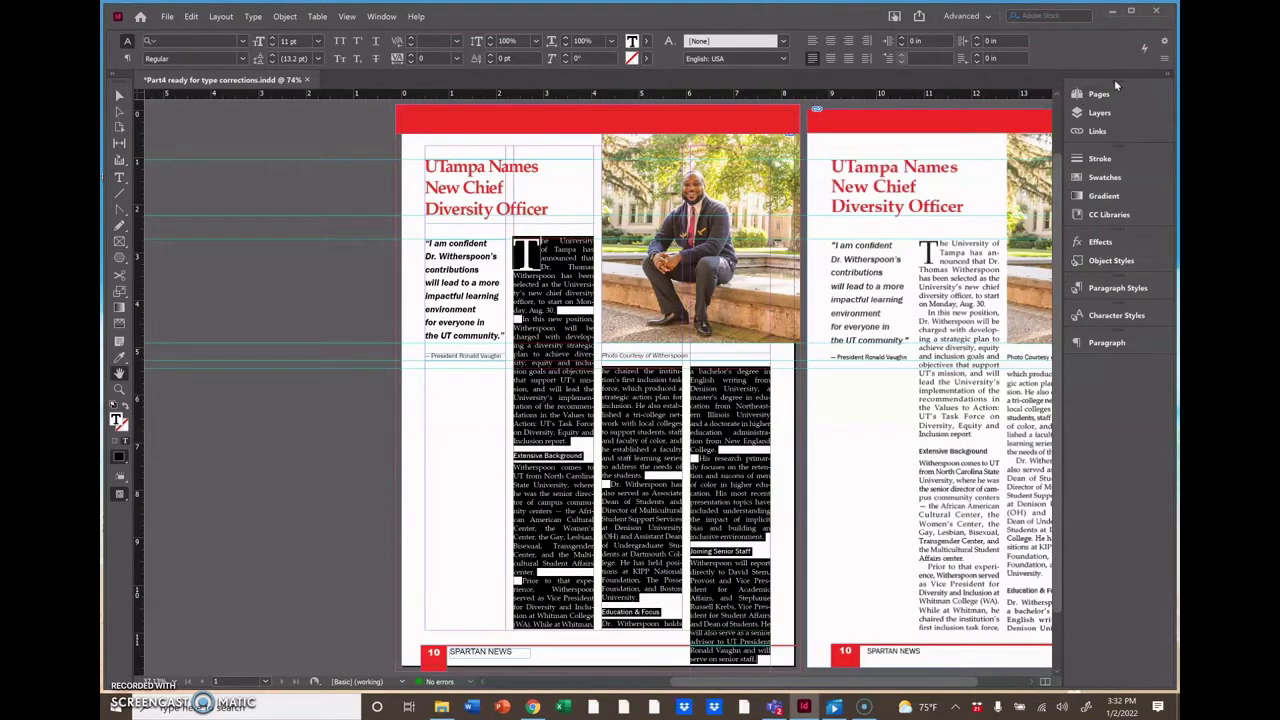
click(1166, 61)
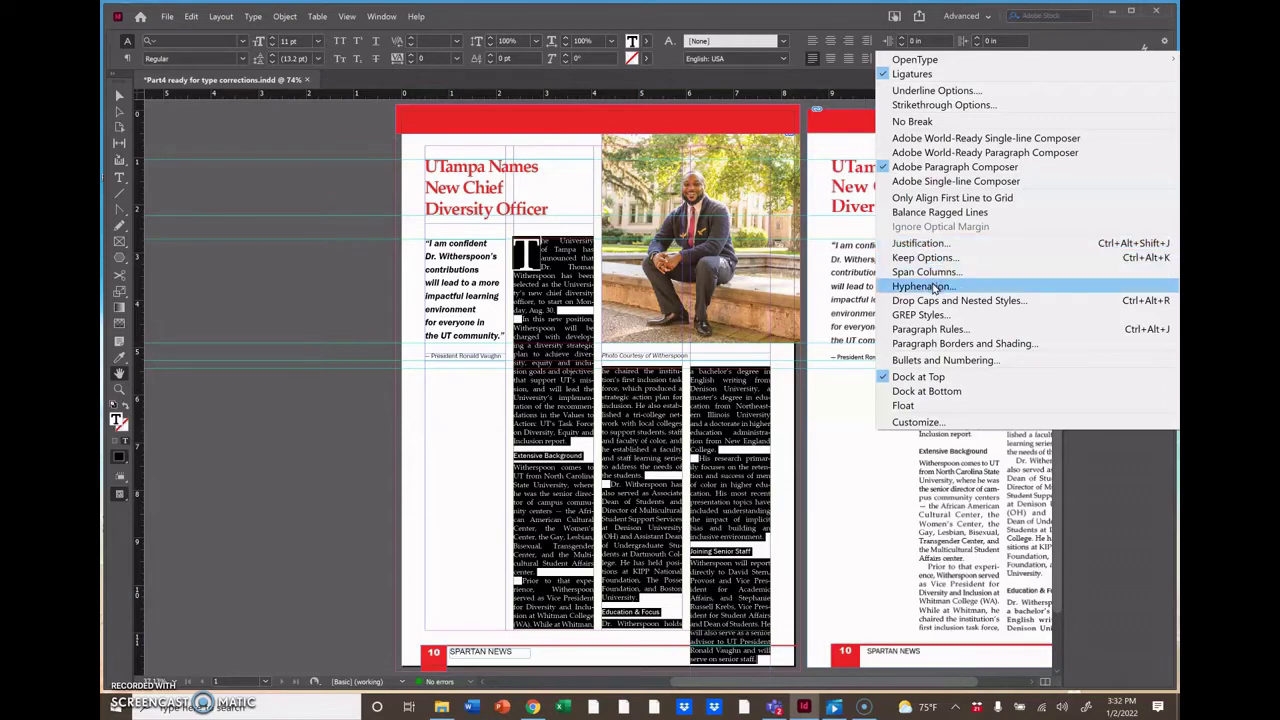
In Hyphenation settings, set 2 letters after first and 2 letters before last
click(932, 287)
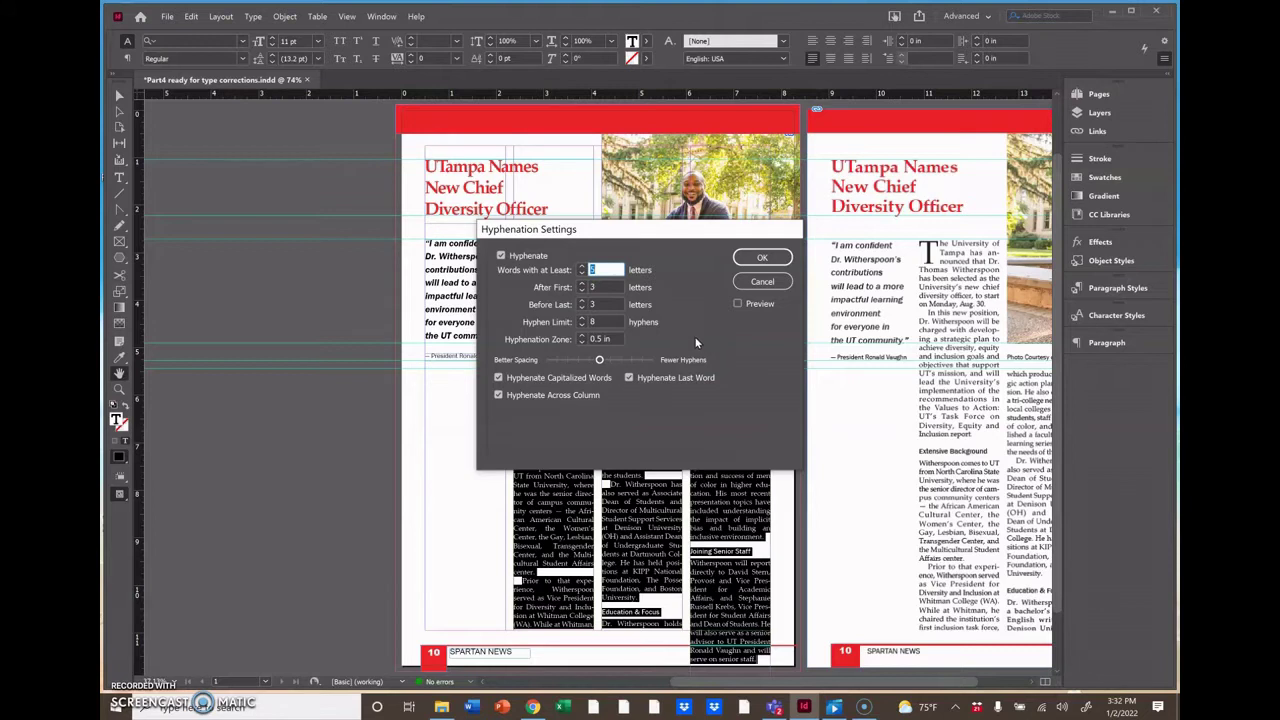
click(603, 269)
double_click(601, 286)
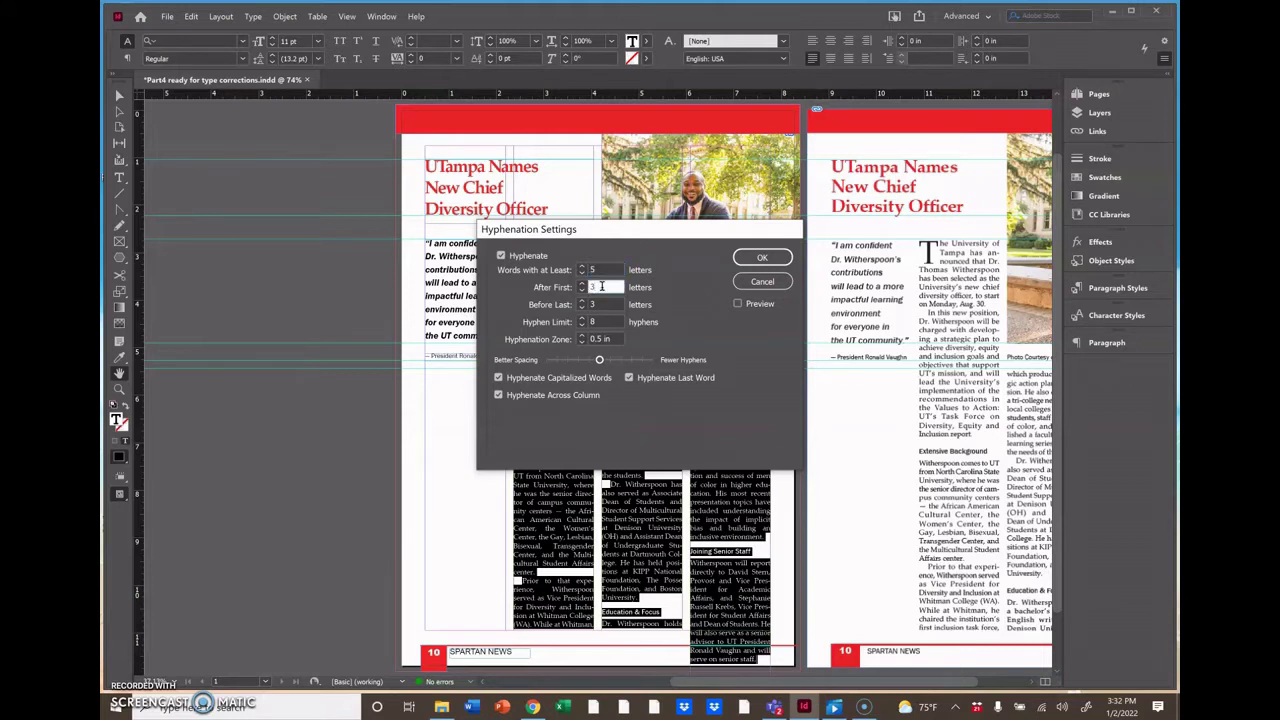
double_click(601, 286)
text(2)
click(607, 304)
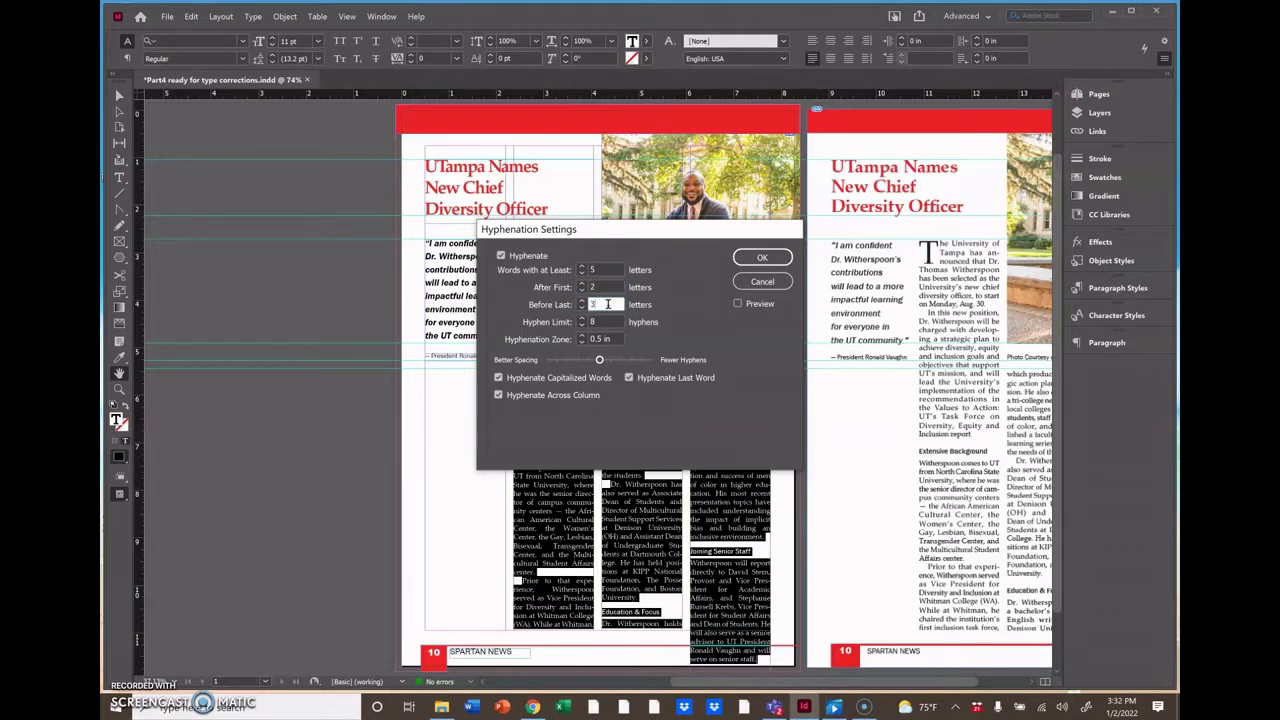
key(BackSpace)
text(2)
Set a 3-hyphen limit and turn off capitalized, cross-column and last-word hyphenation, then apply
click(609, 321)
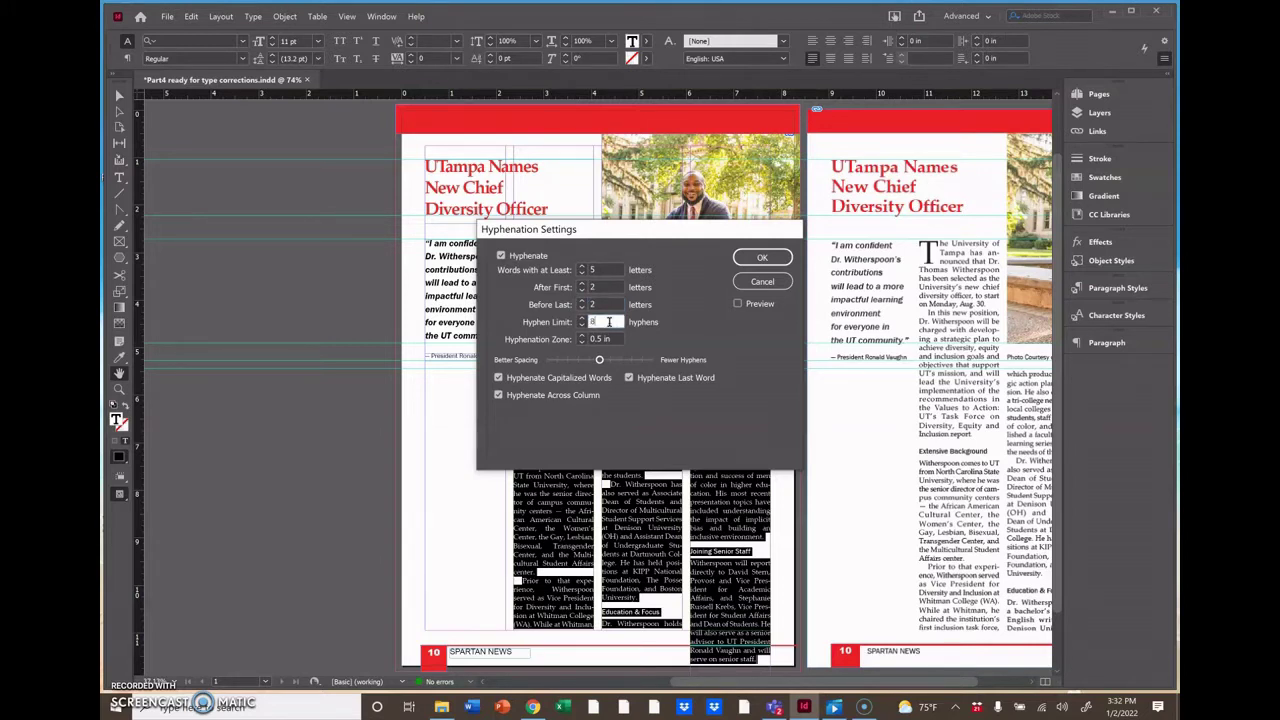
drag(609, 321, 588, 324)
text(3)
click(498, 377)
click(498, 395)
click(628, 377)
click(761, 258)
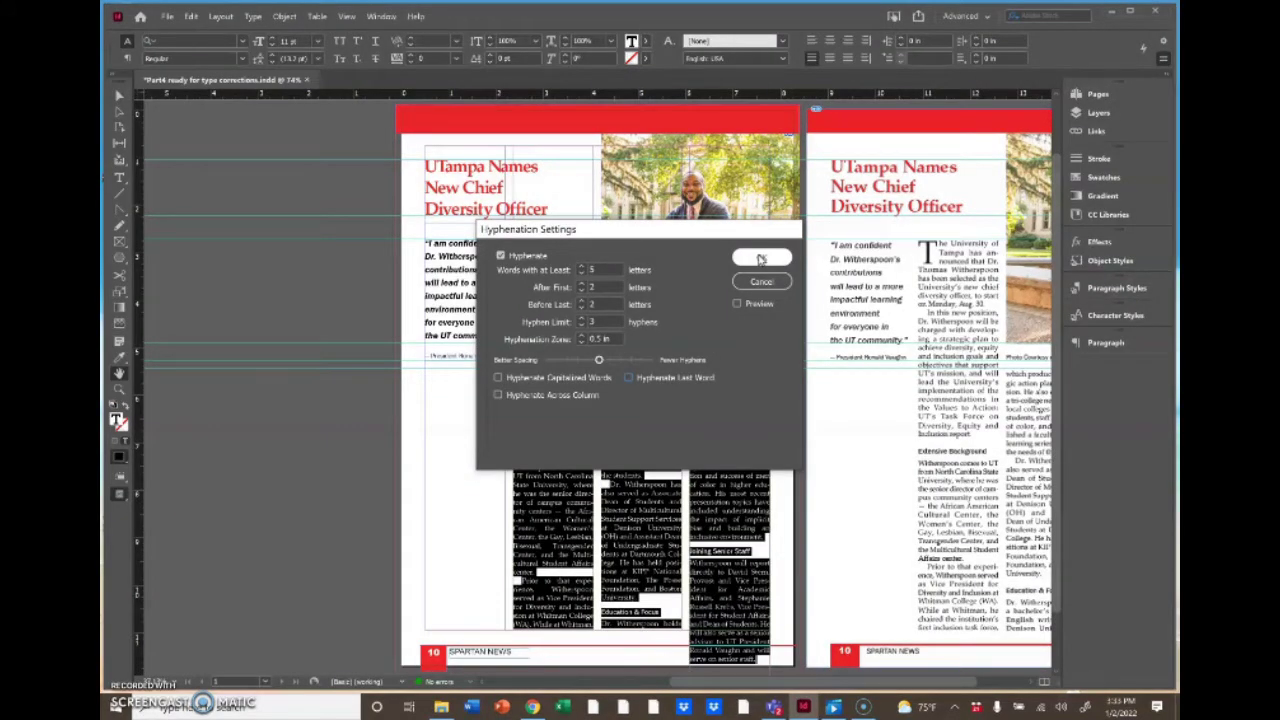
click(761, 258)
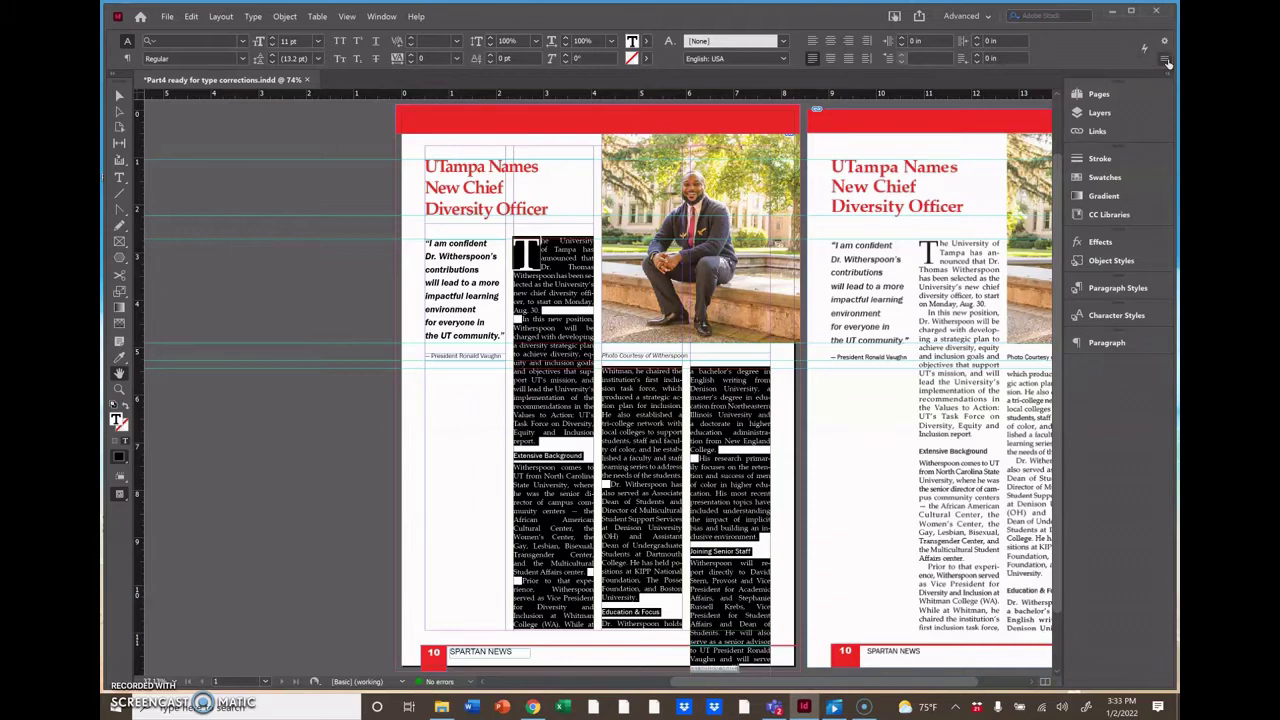
In Keep Options, enable Keep with Previous, Keep with Next 2 lines, and 2-line paragraph starts and ends
click(1167, 62)
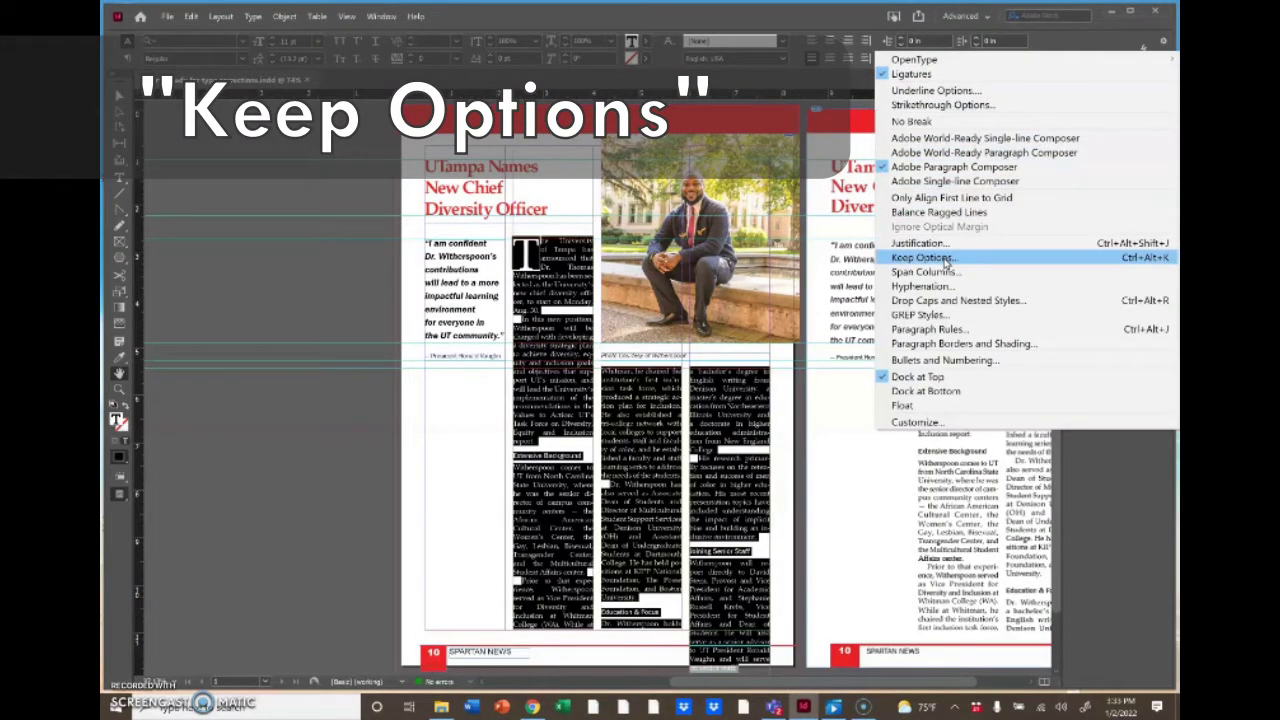
click(922, 257)
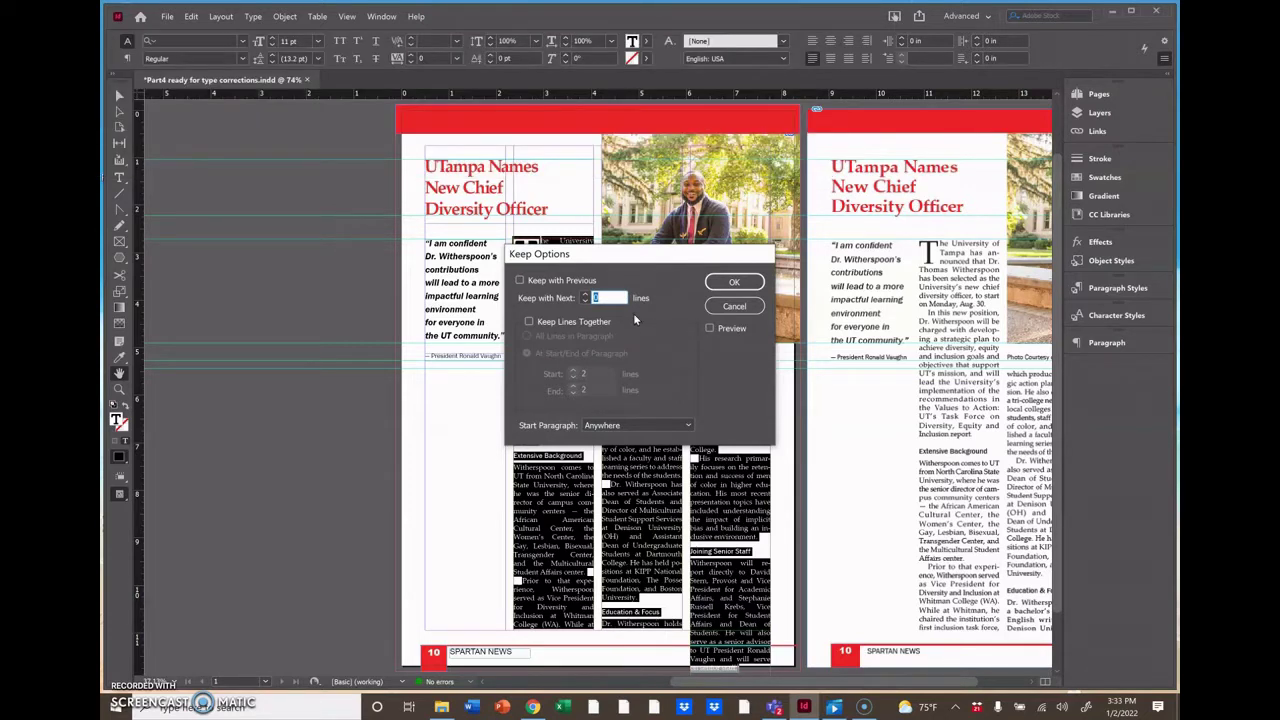
click(520, 280)
double_click(606, 297)
key(Up)
key(Up)
click(528, 322)
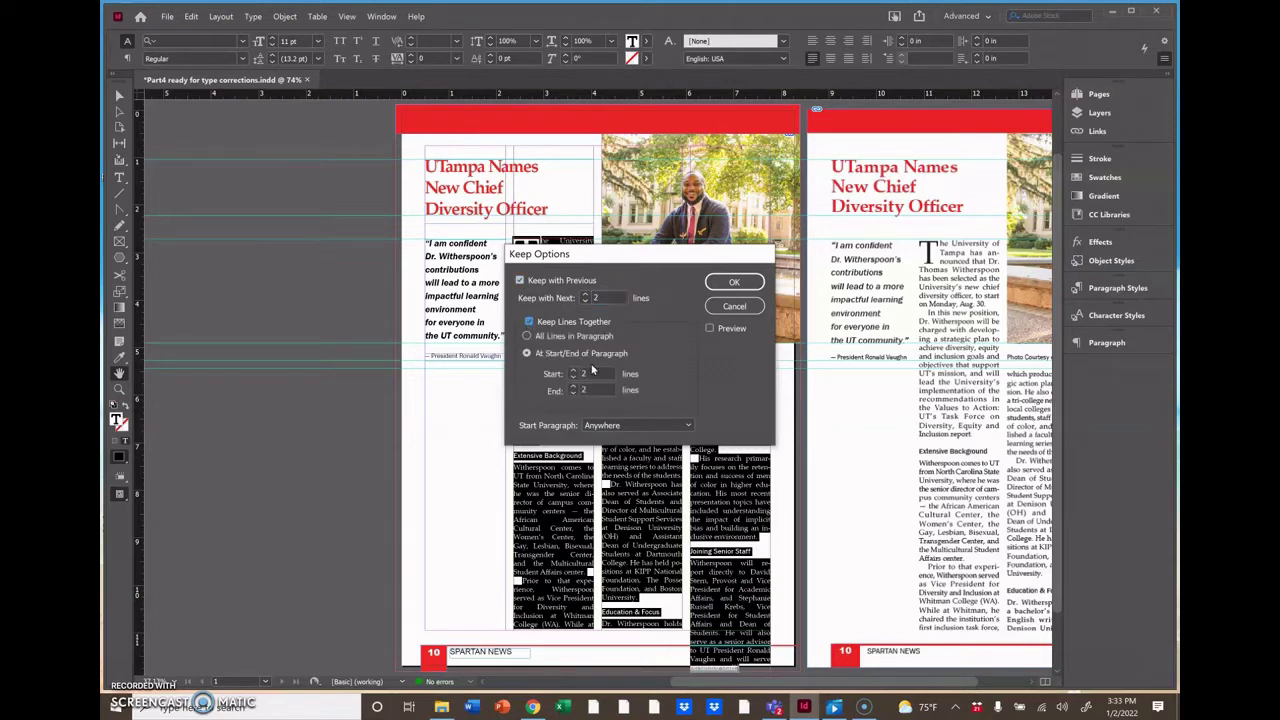
click(734, 282)
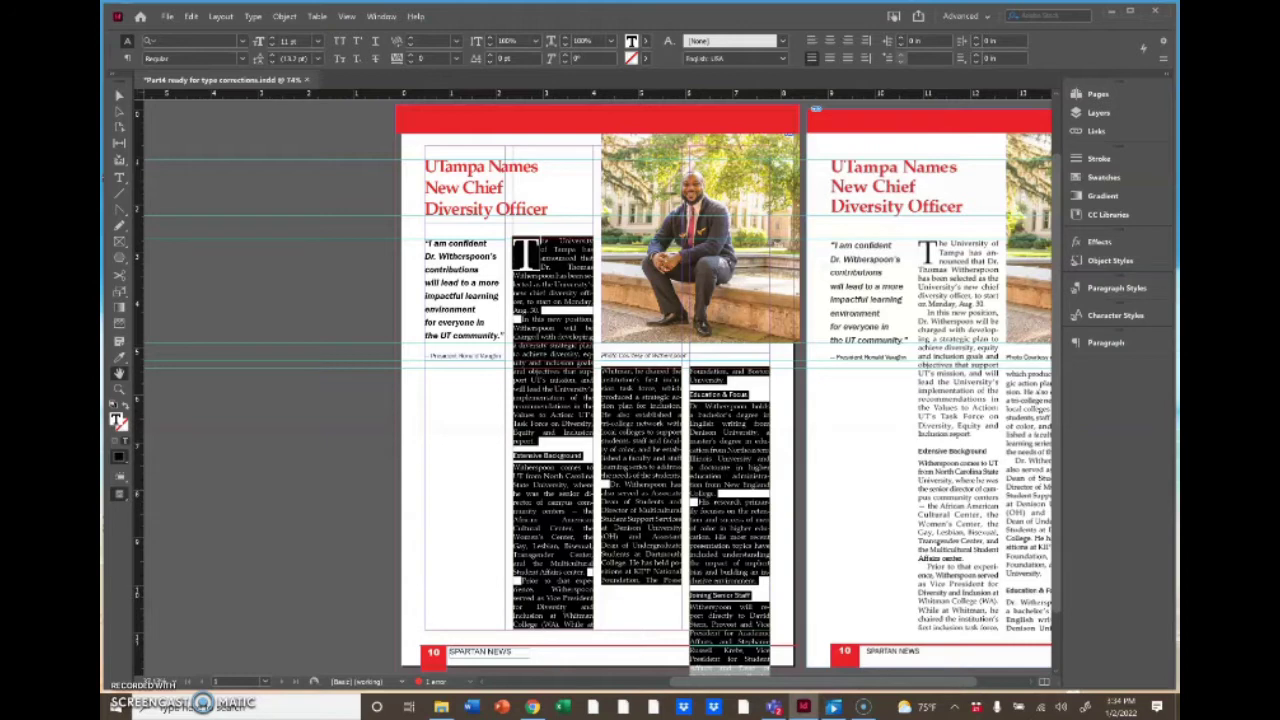
In the Justification dialog, set word spacing to 85% minimum and 125% maximum
click(1163, 40)
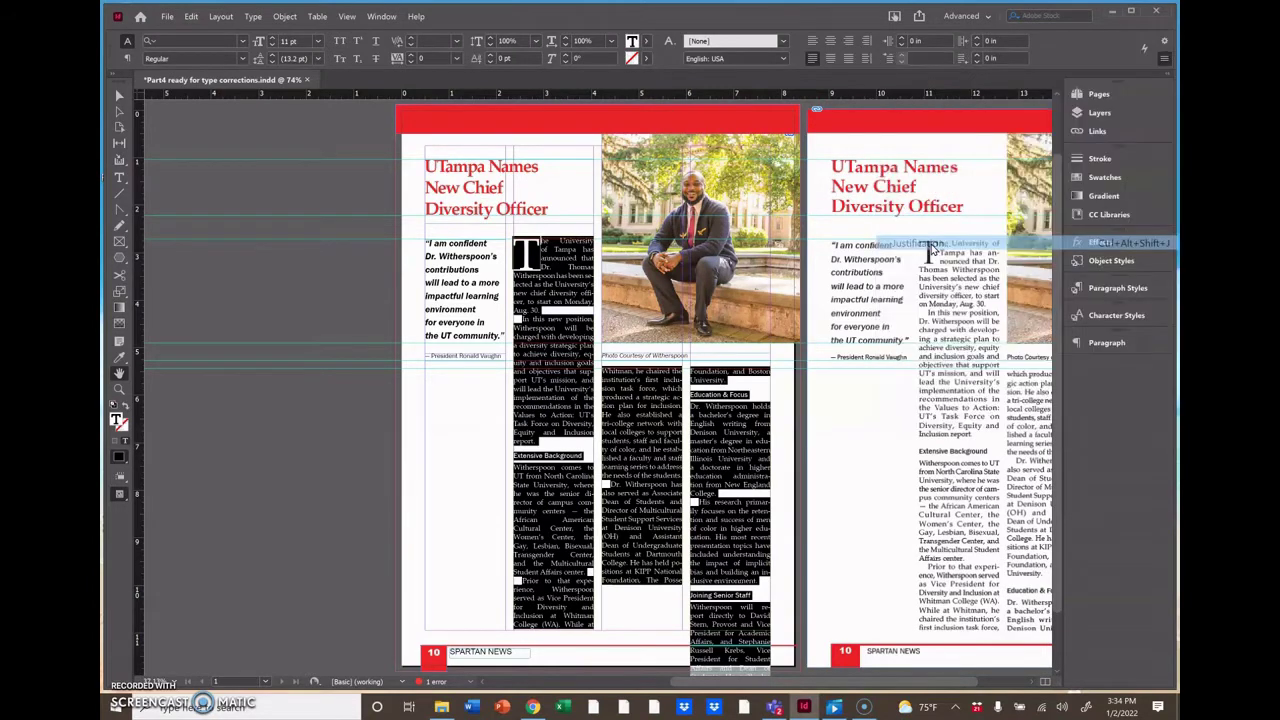
key(ctrl+alt+shift+j)
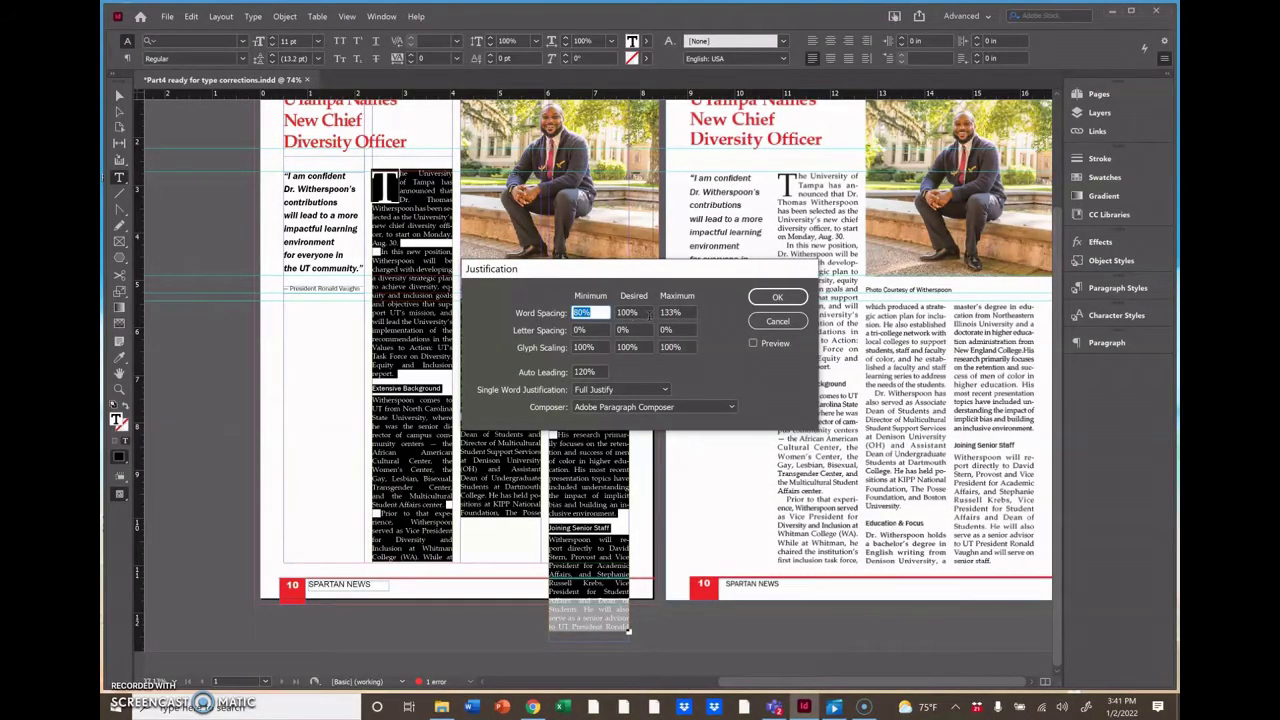
click(581, 312)
key(BackSpace)
text(5)
double_click(672, 312)
text(135)
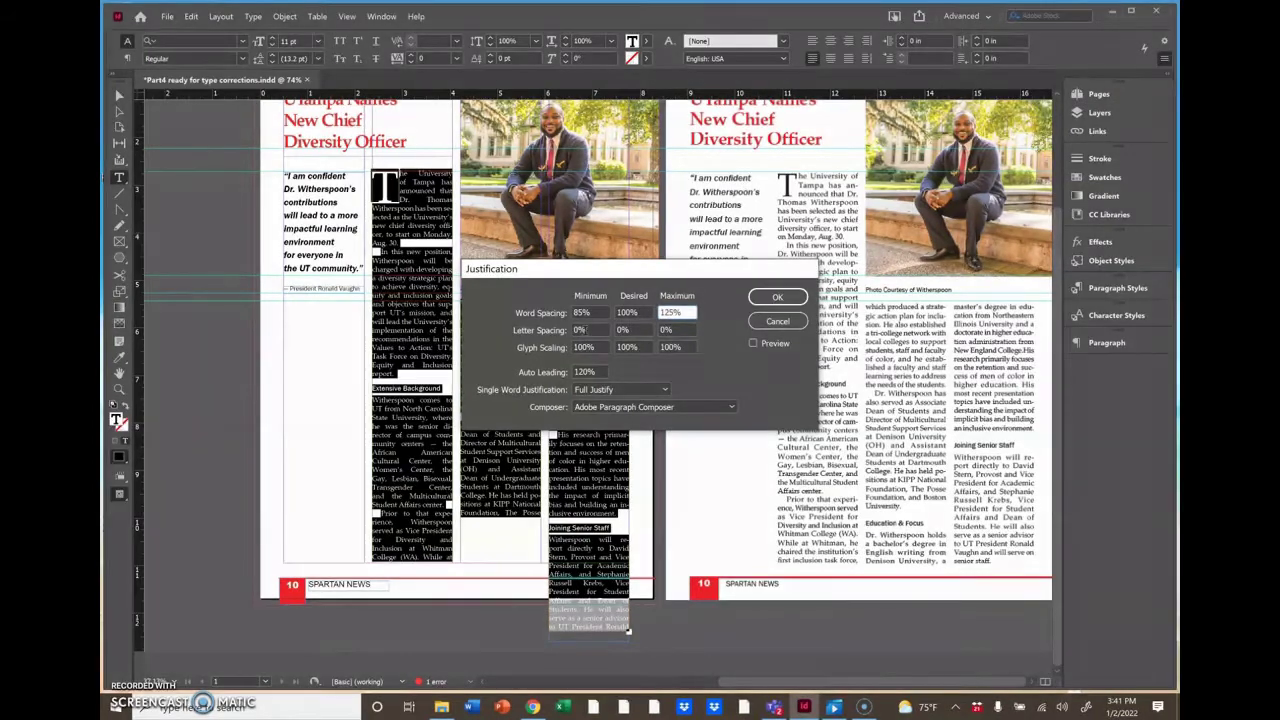
Set letter spacing to -5% to 5% and glyph scaling to 98–102%, then apply
double_click(579, 330)
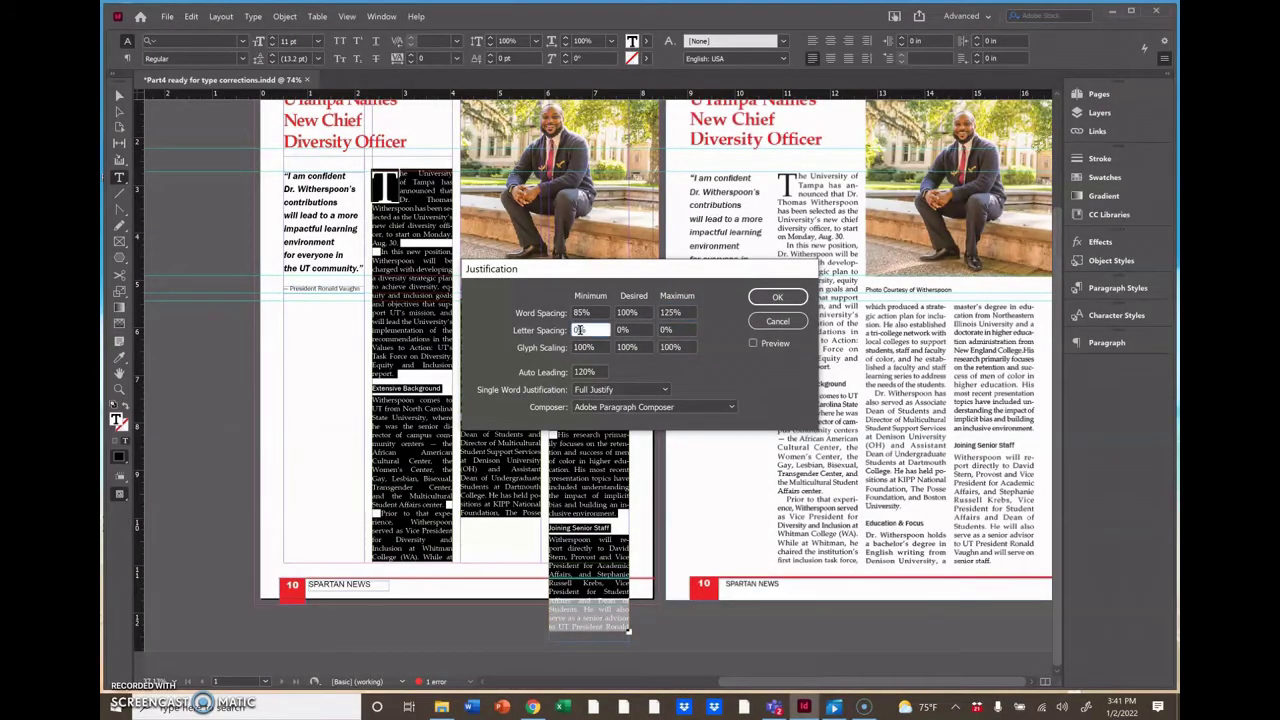
text(-5)
double_click(665, 330)
text(5)
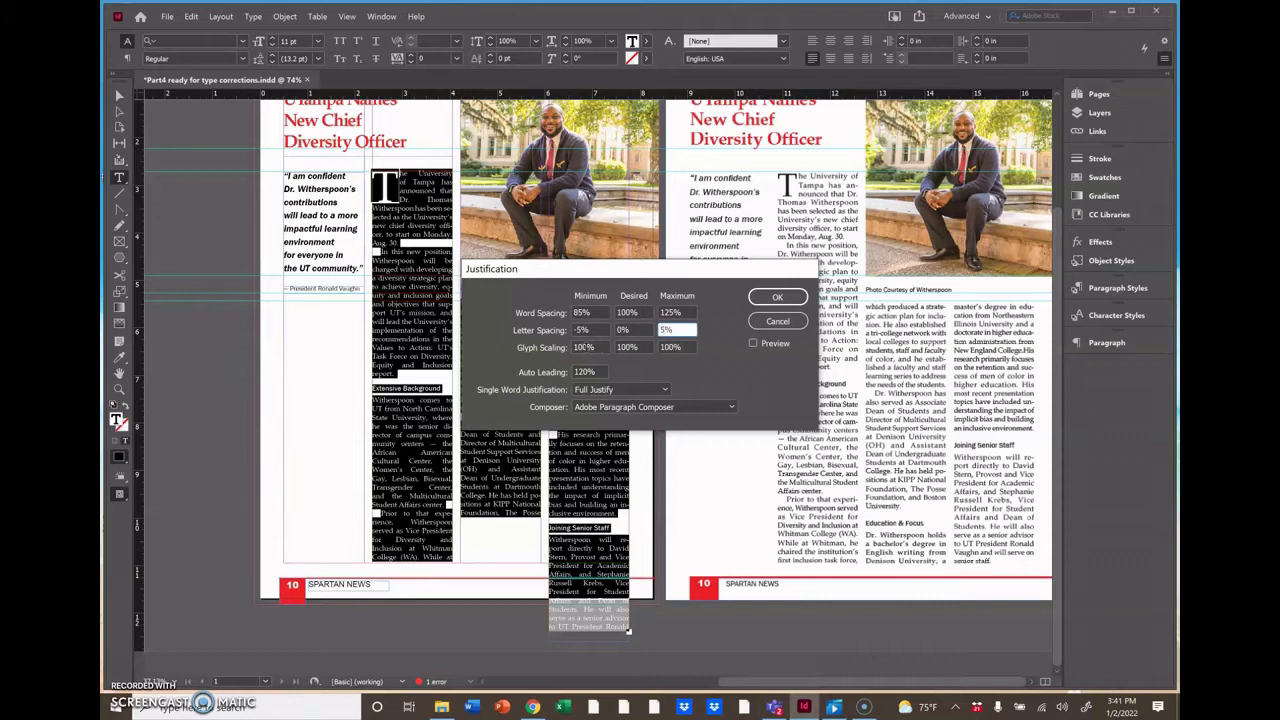
double_click(585, 347)
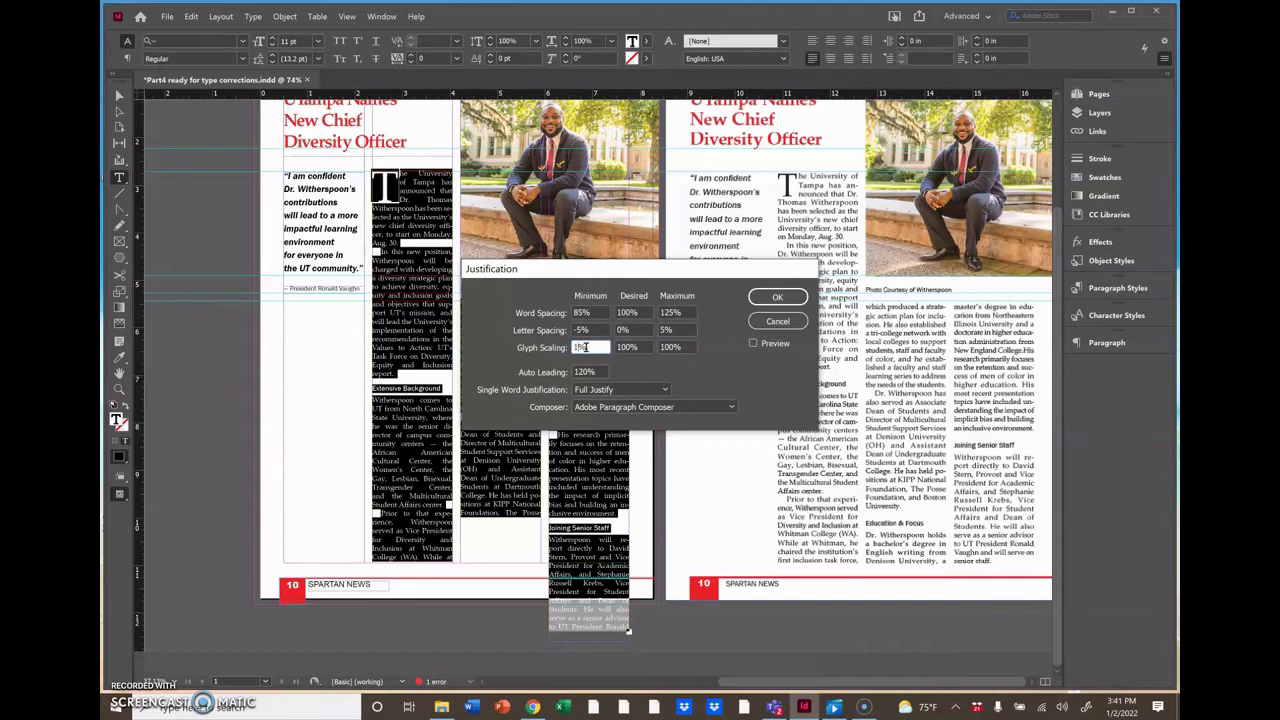
key(BackSpace)
text(98)
double_click(672, 346)
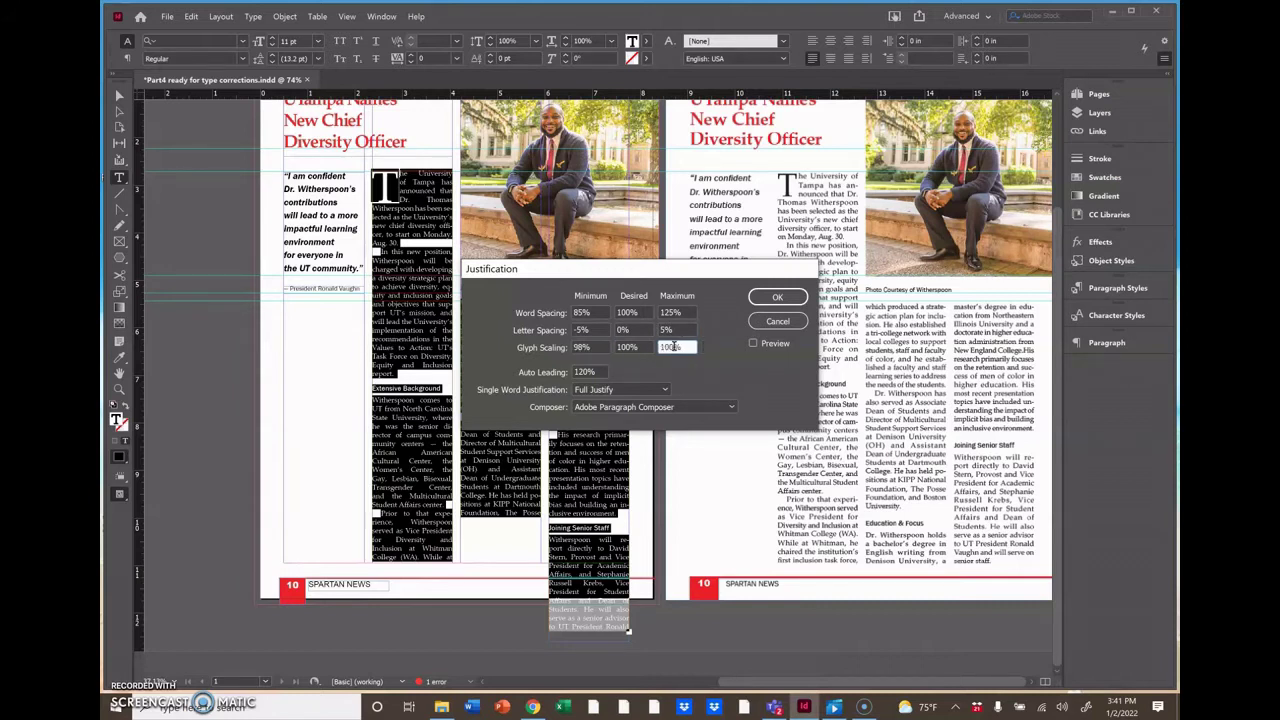
text(102)
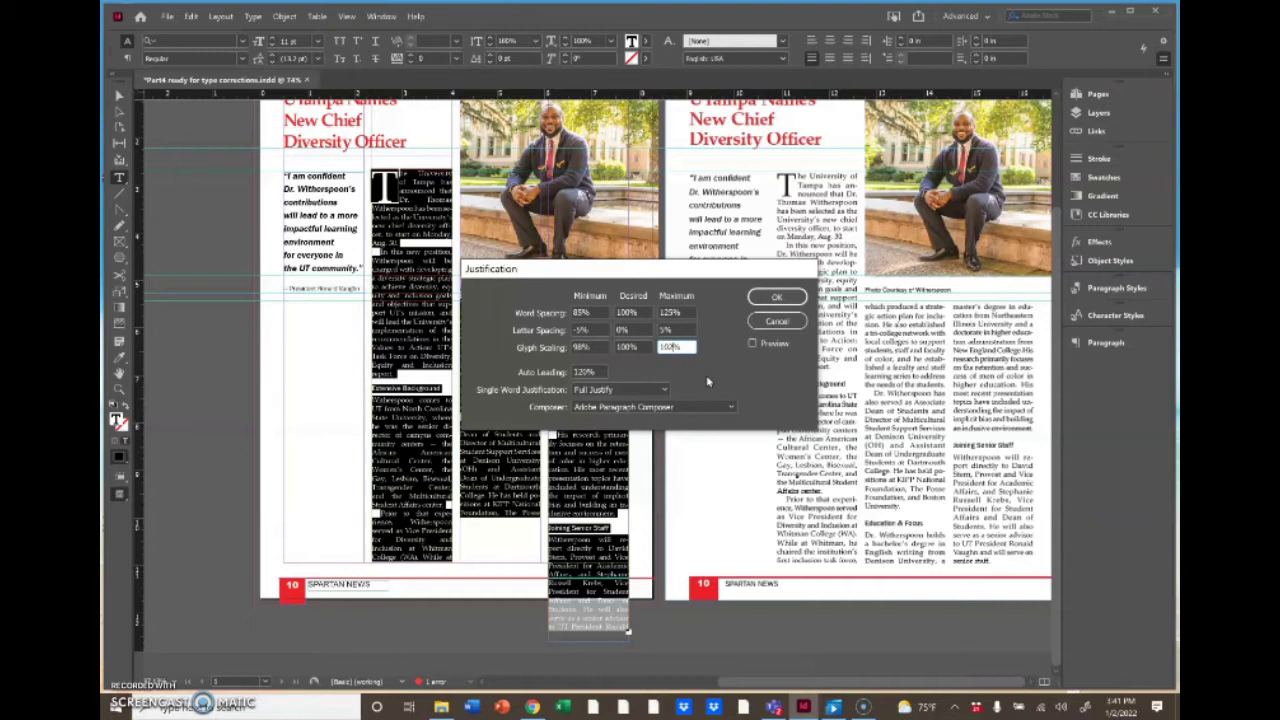
text(102)
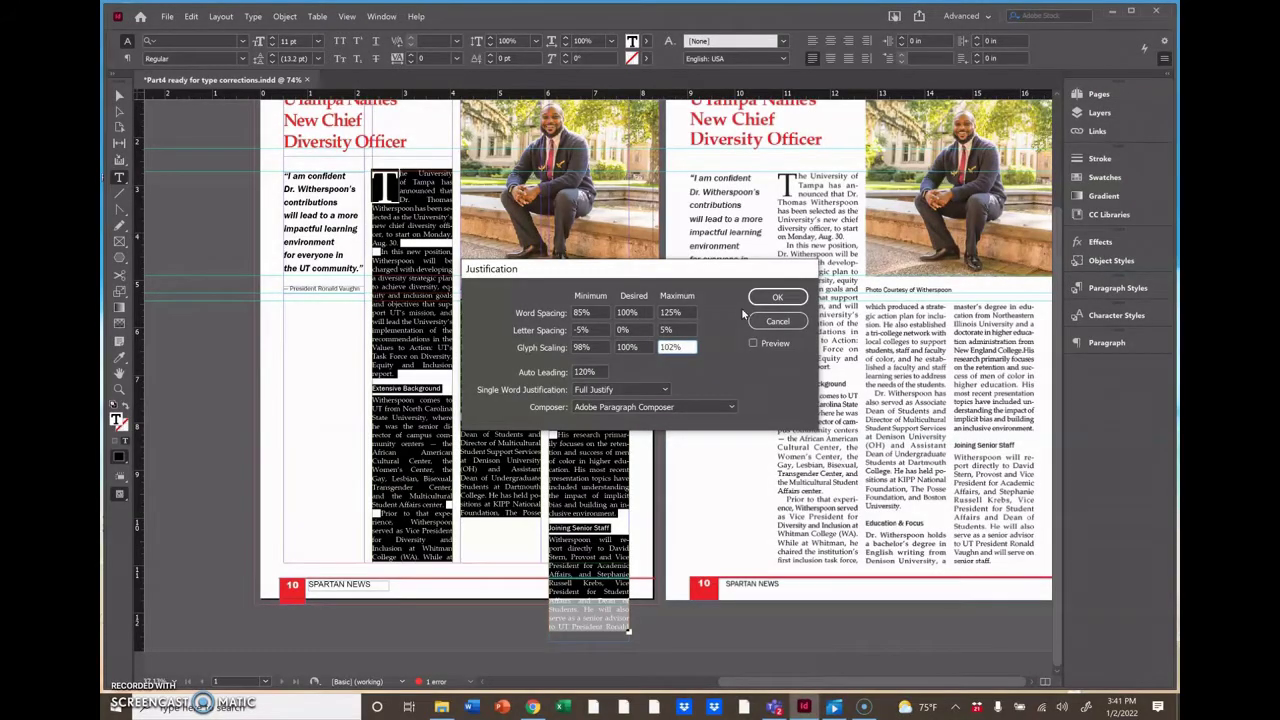
click(771, 300)
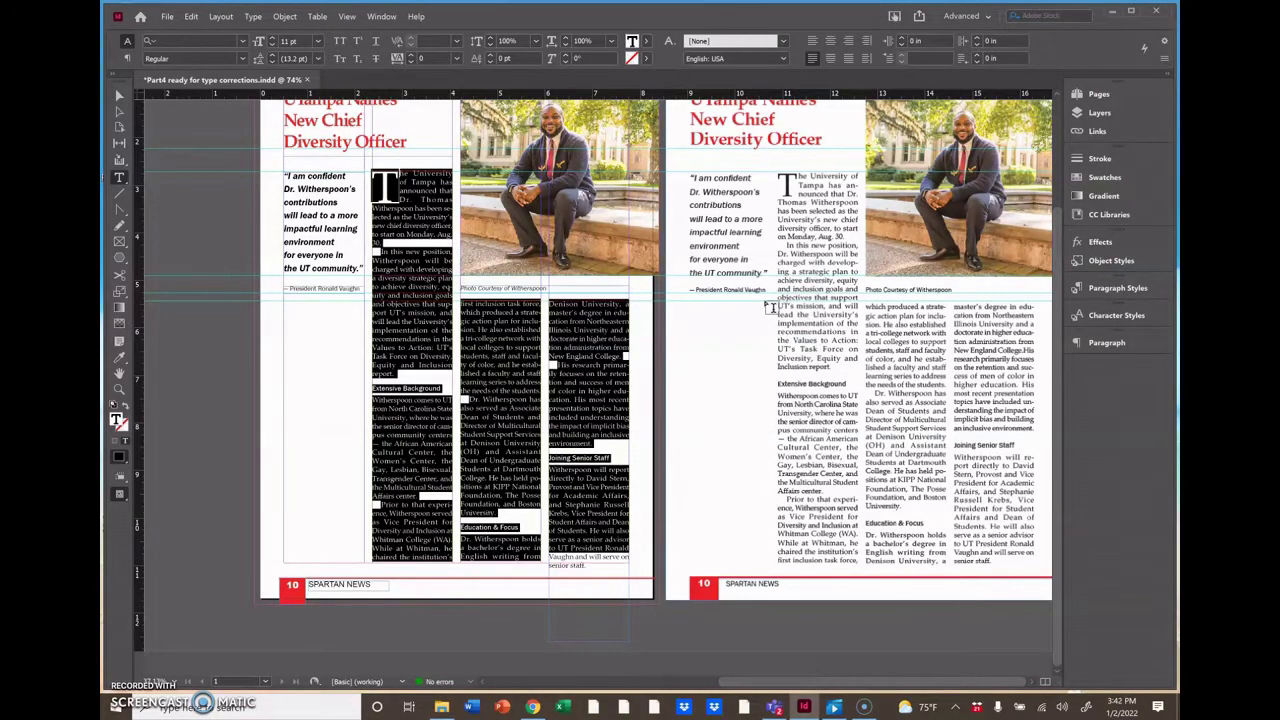
click(579, 537)
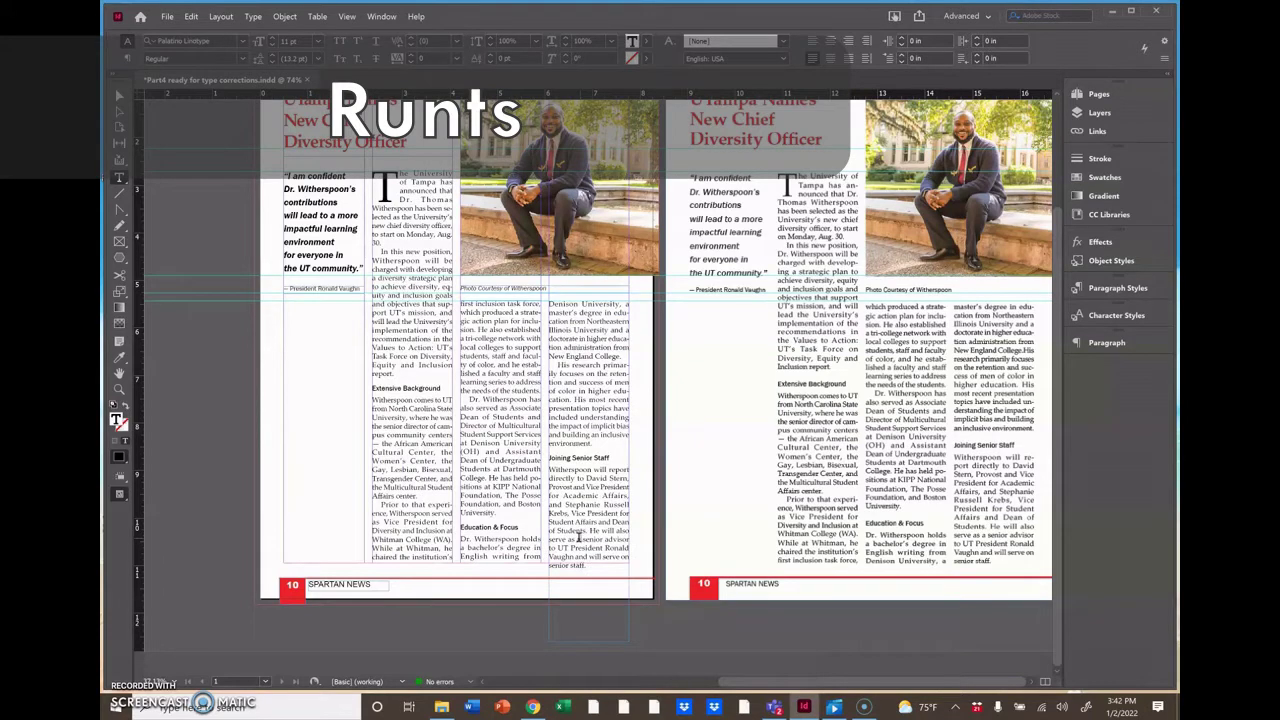
double_click(379, 242)
click(392, 372)
double_click(391, 372)
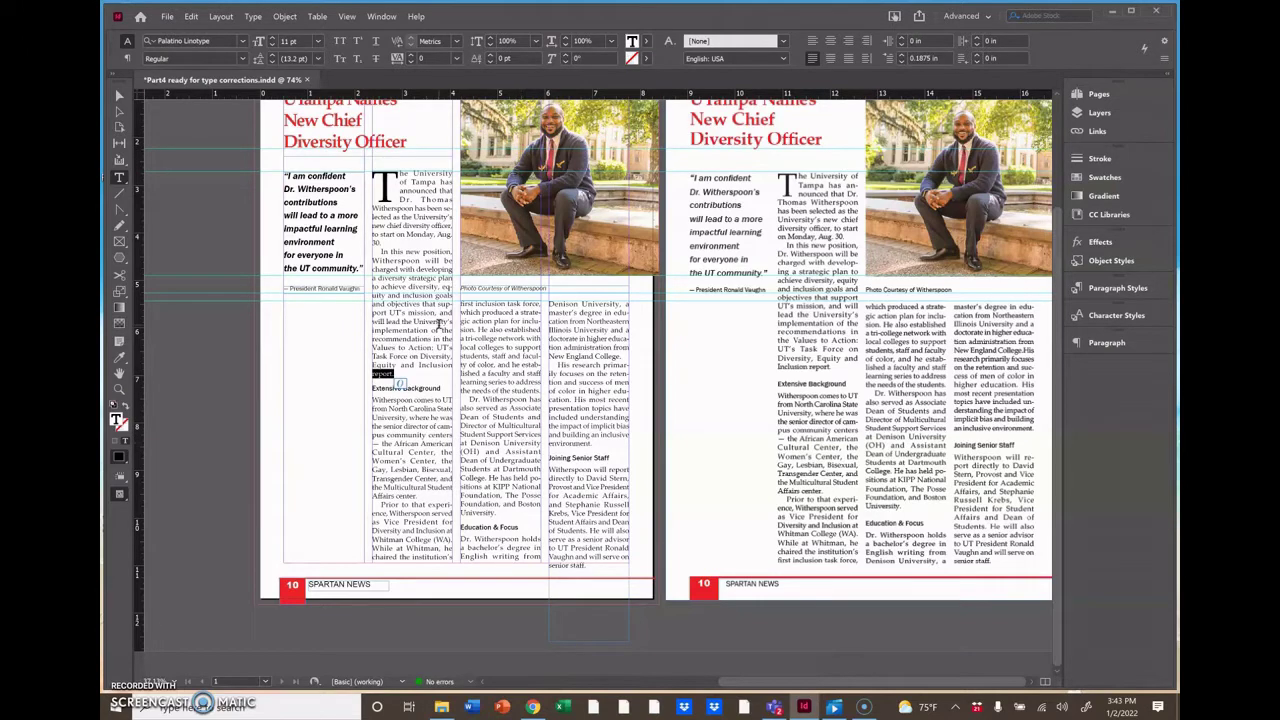
click(388, 328)
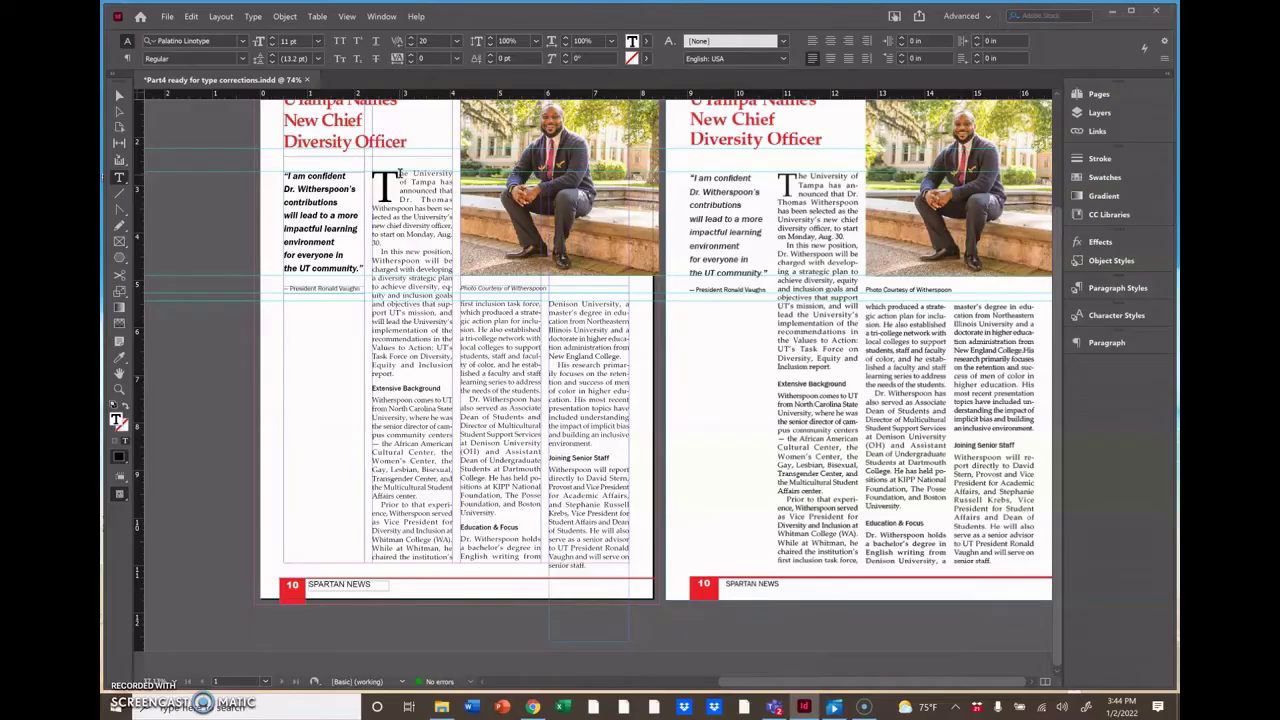
Tighten tracking on the opening lines beside the drop cap to -20
drag(398, 173, 457, 199)
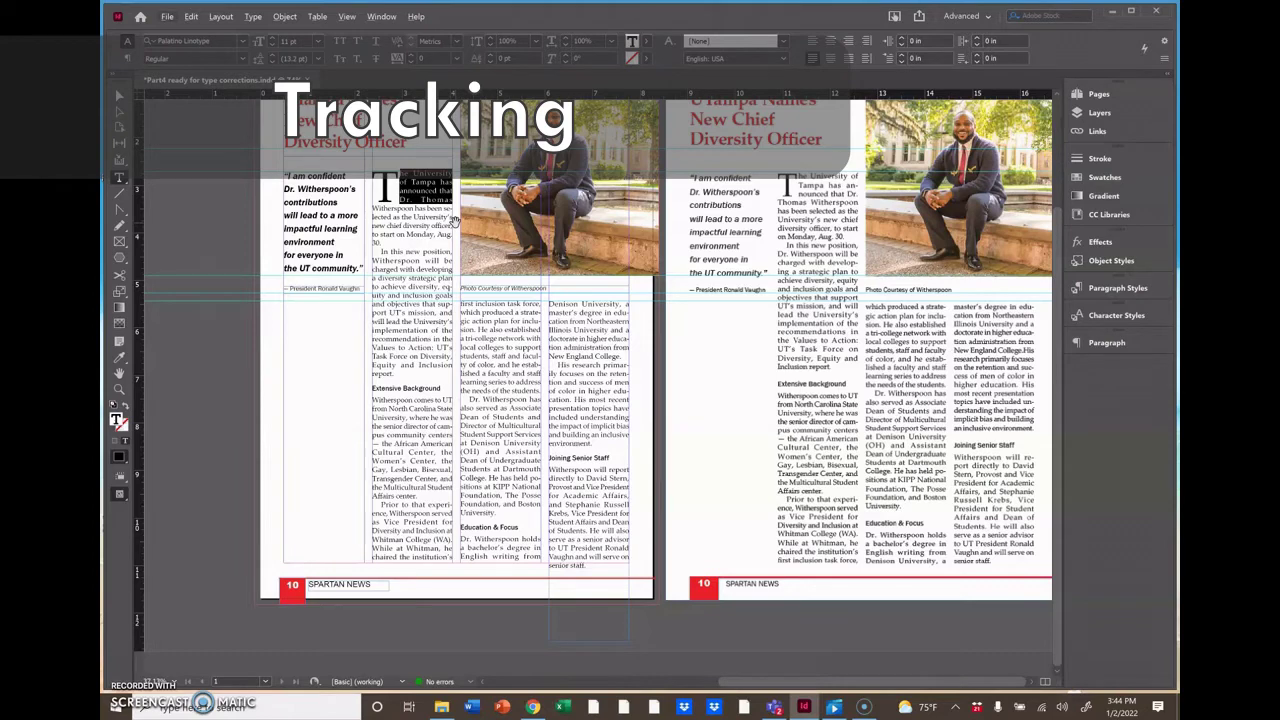
key(alt+Right)
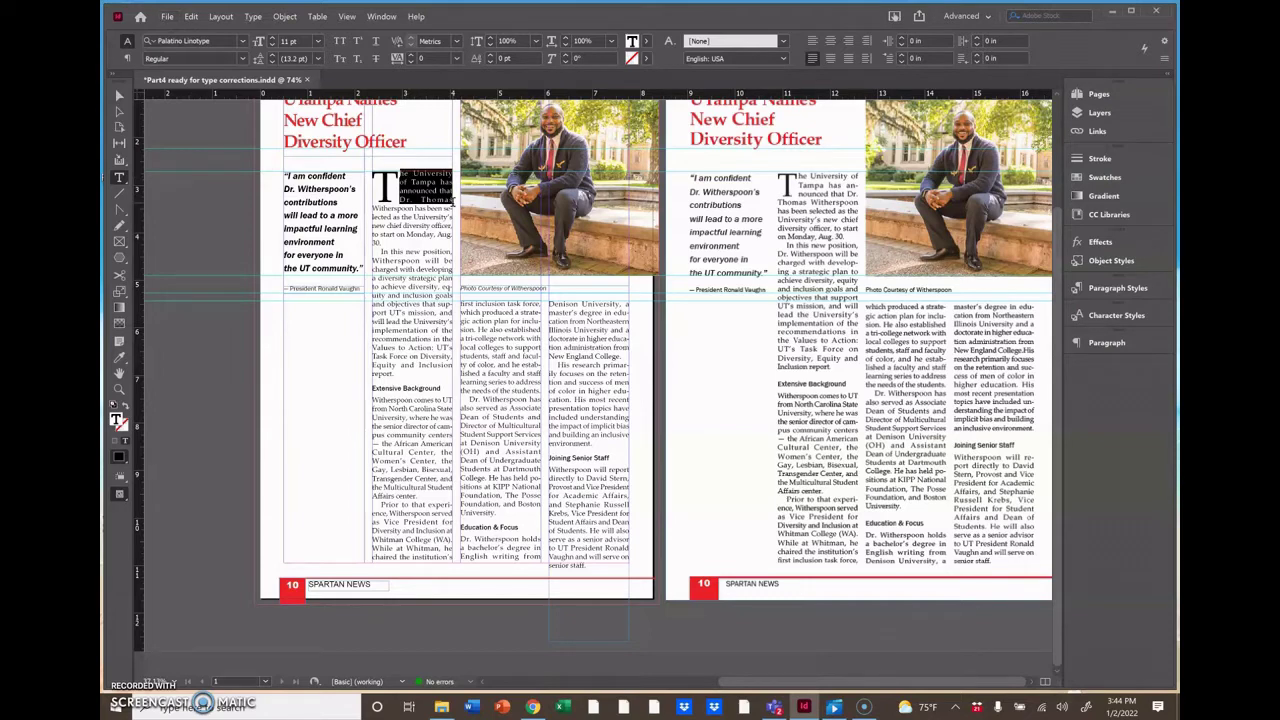
key(alt+Left)
click(407, 173)
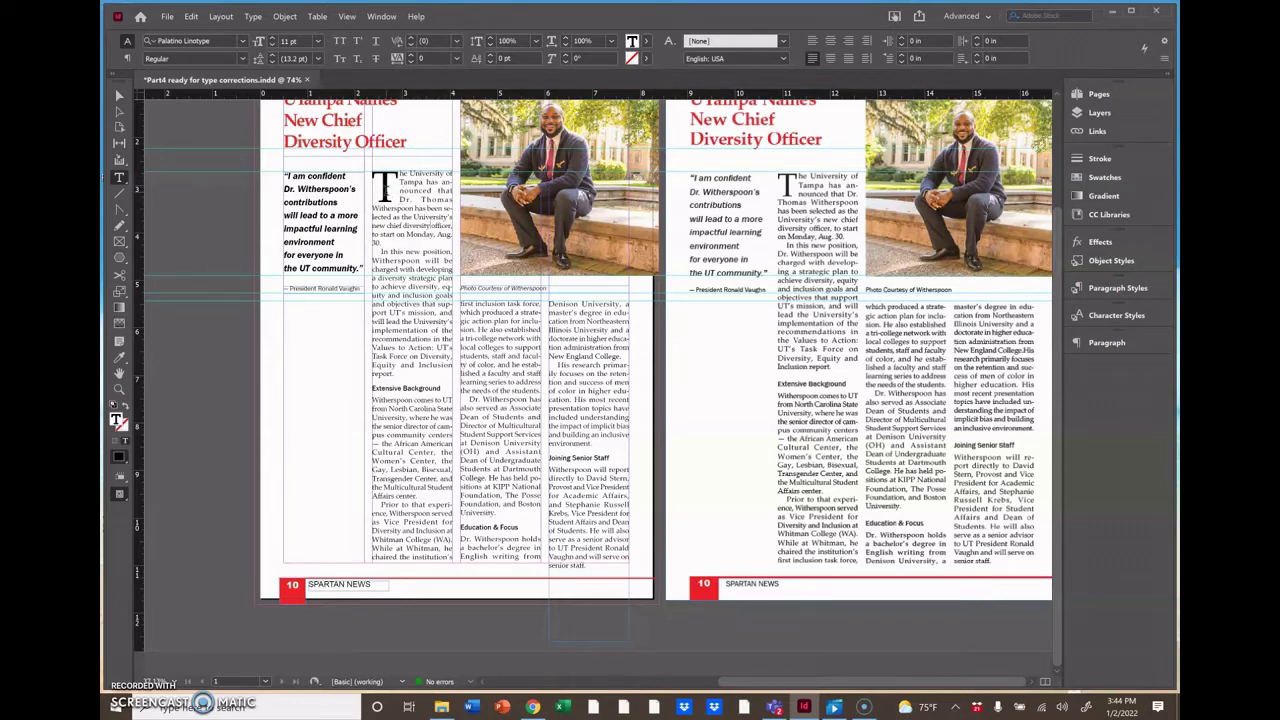
Reduce the drop cap T to three lines in the Paragraph settings
drag(372, 186, 384, 186)
drag(376, 186, 388, 189)
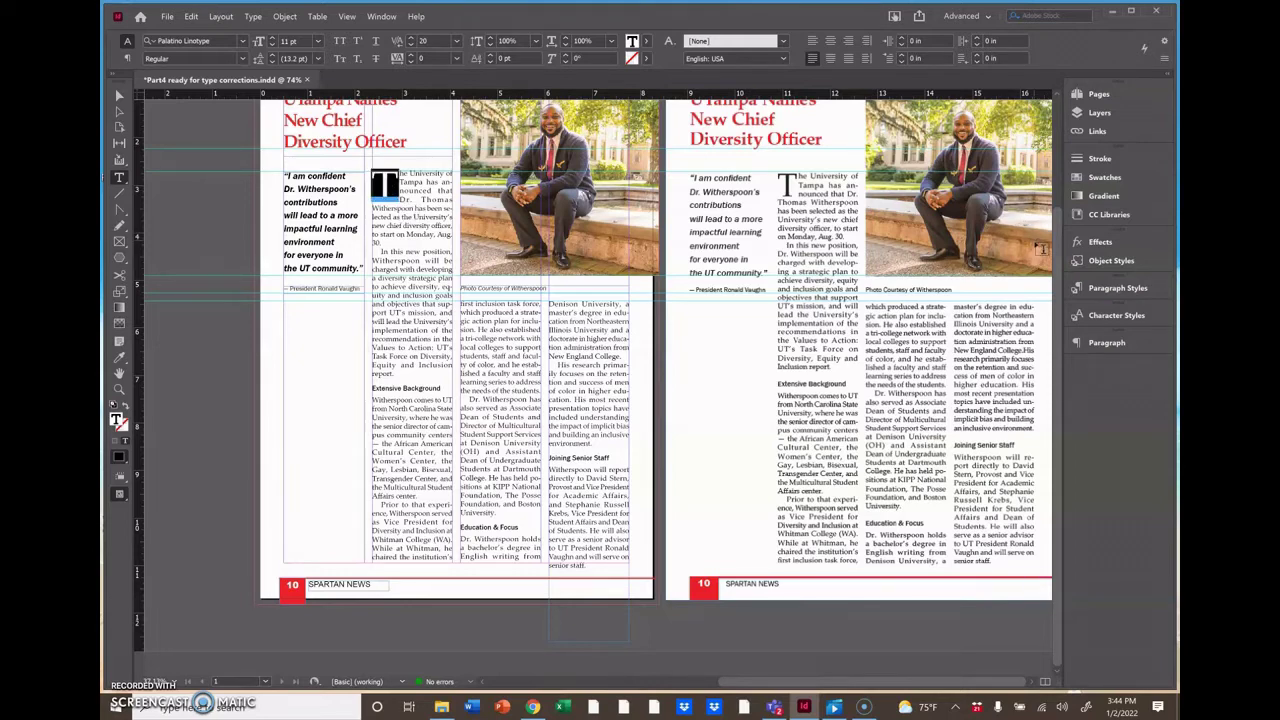
click(1106, 343)
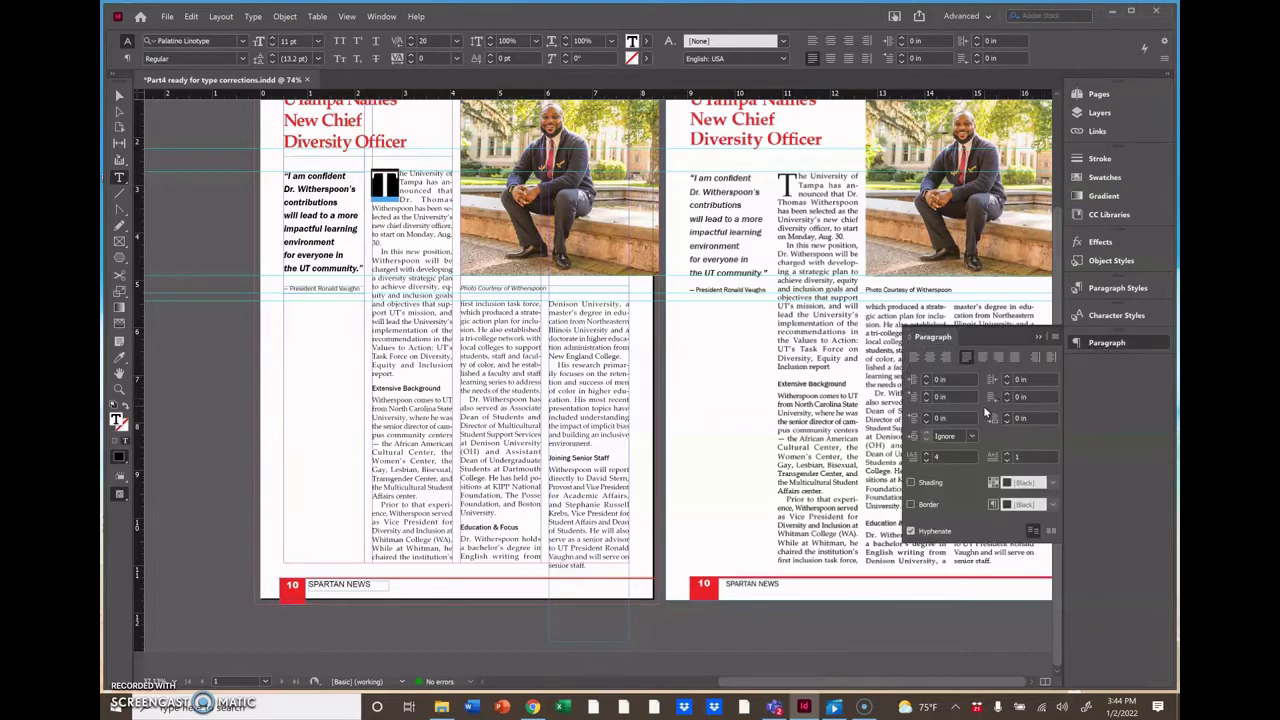
click(926, 461)
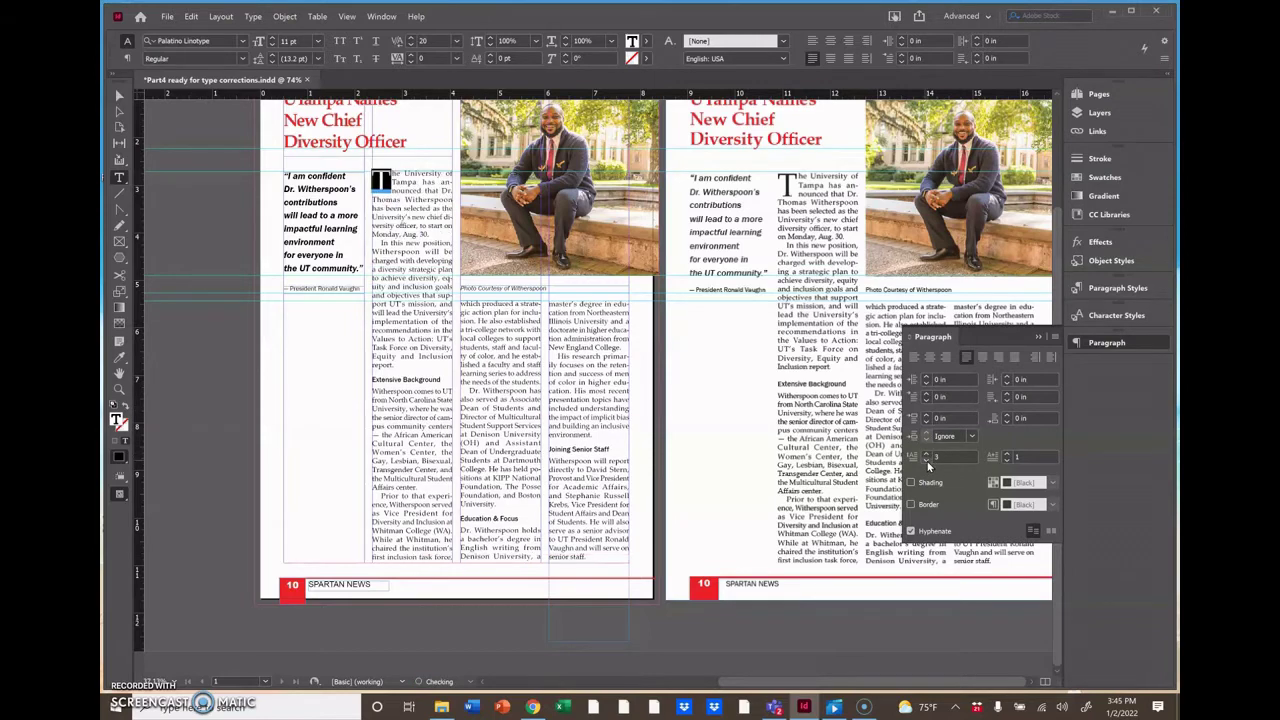
Loosen tracking on 'Tampa has an' and on the 'Witherspoon will be' line to 80
click(437, 220)
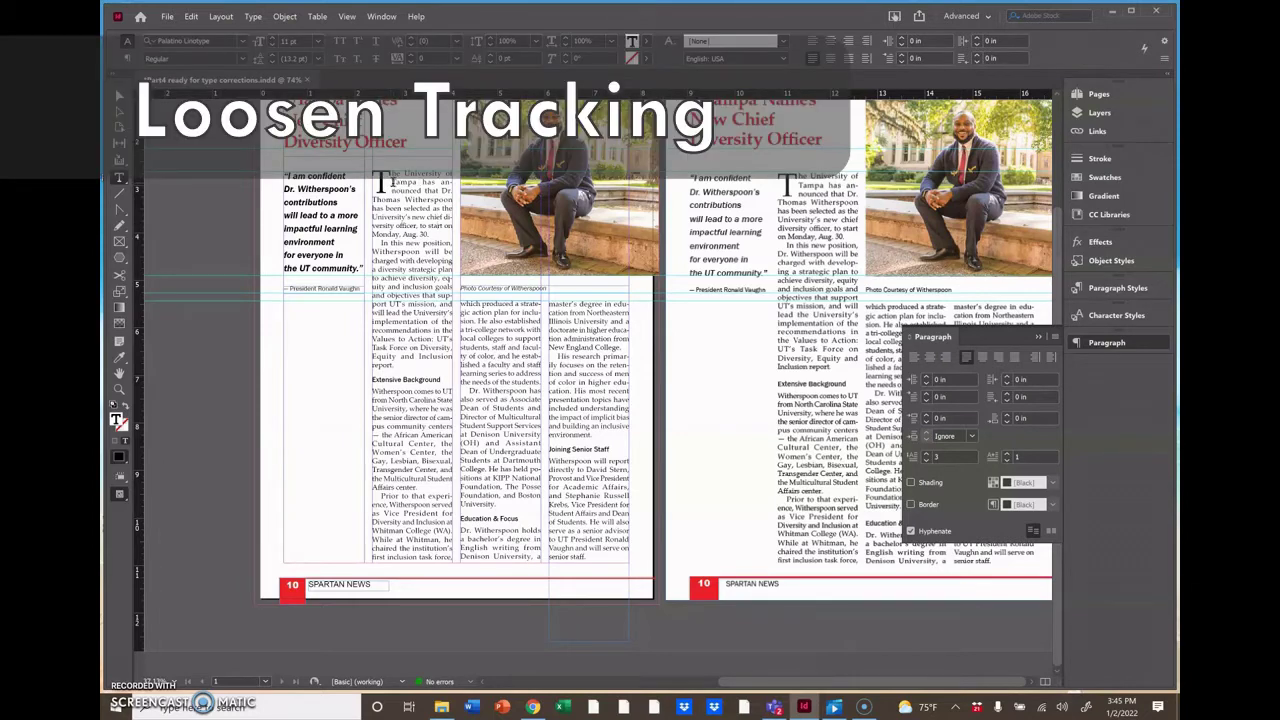
drag(393, 183, 456, 183)
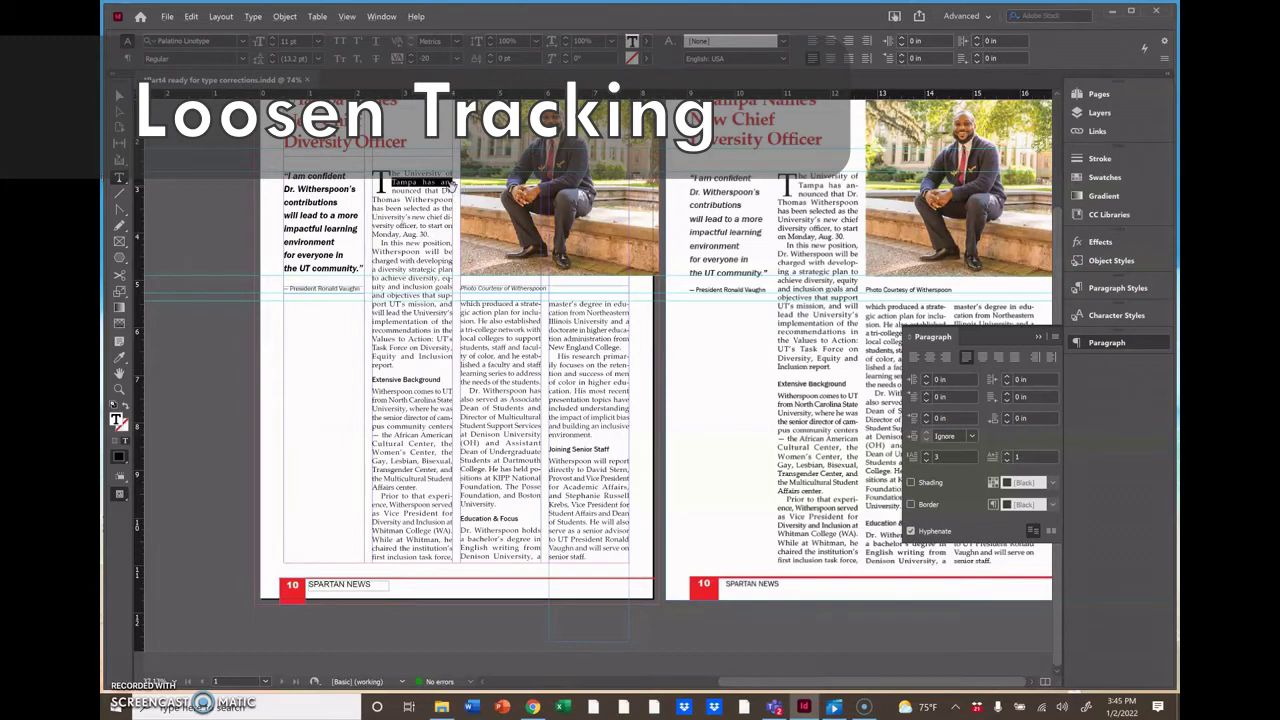
key(alt+Right)
click(430, 226)
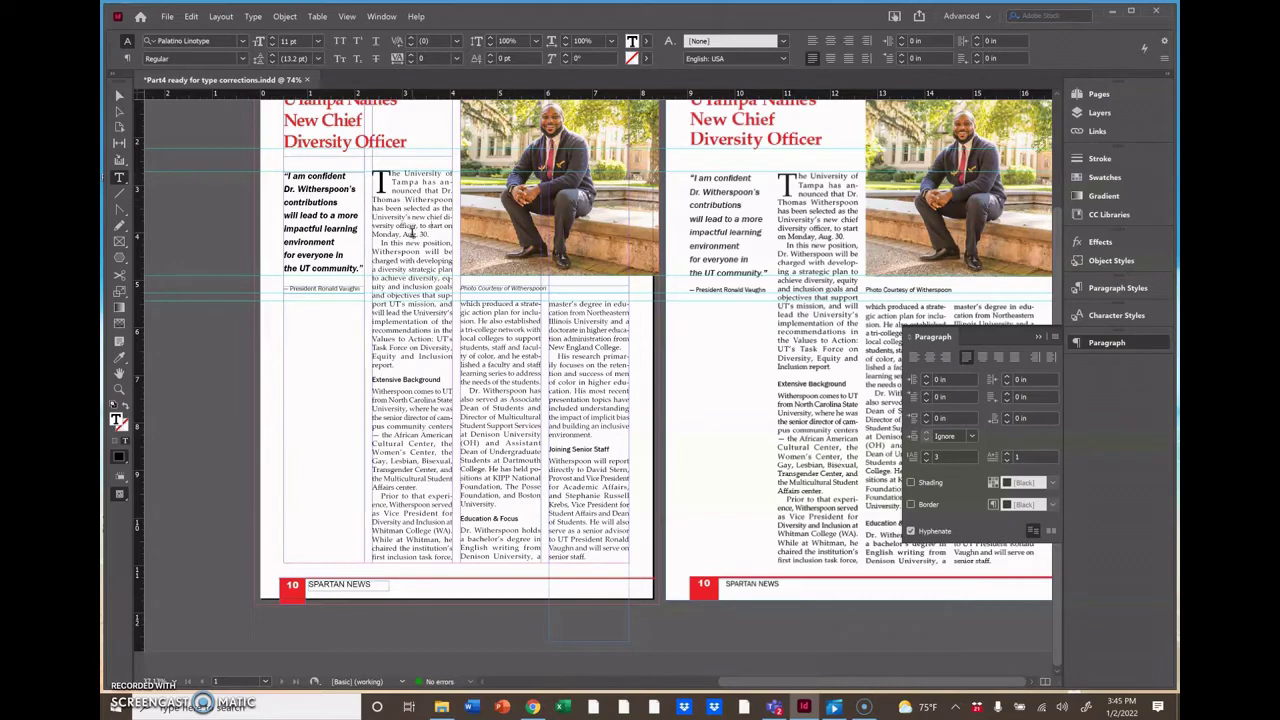
drag(372, 200, 455, 200)
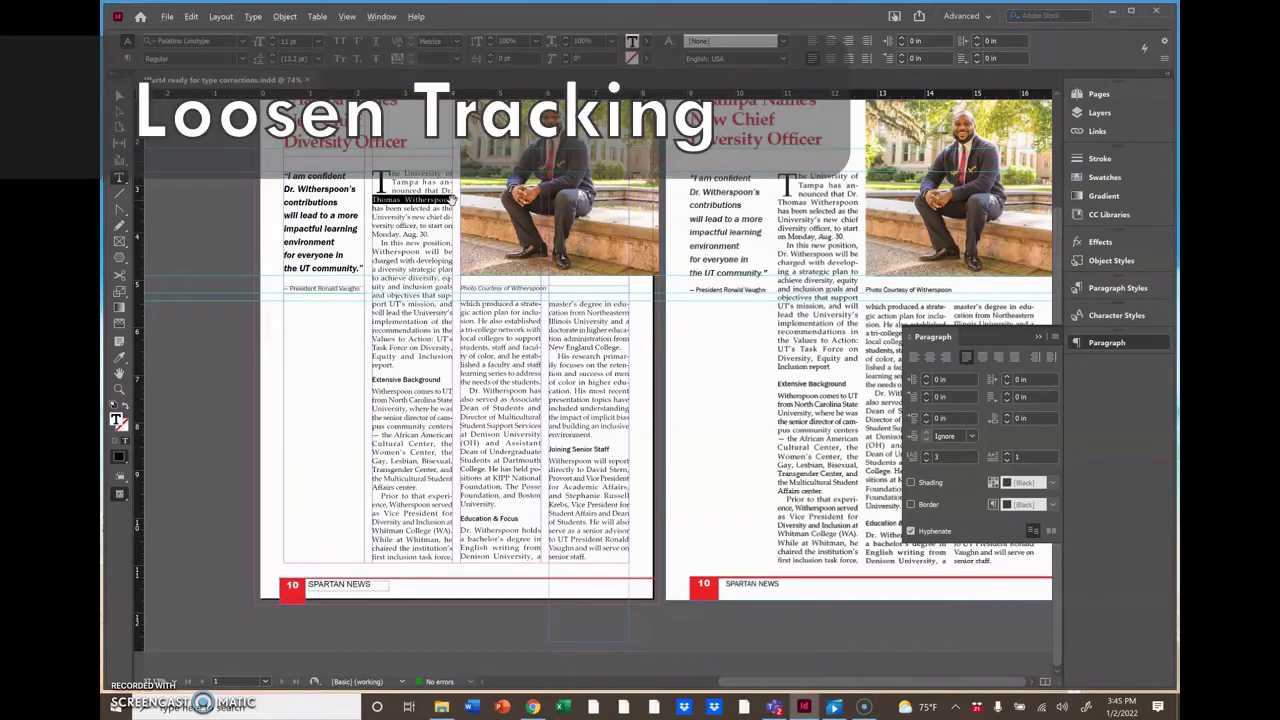
click(425, 258)
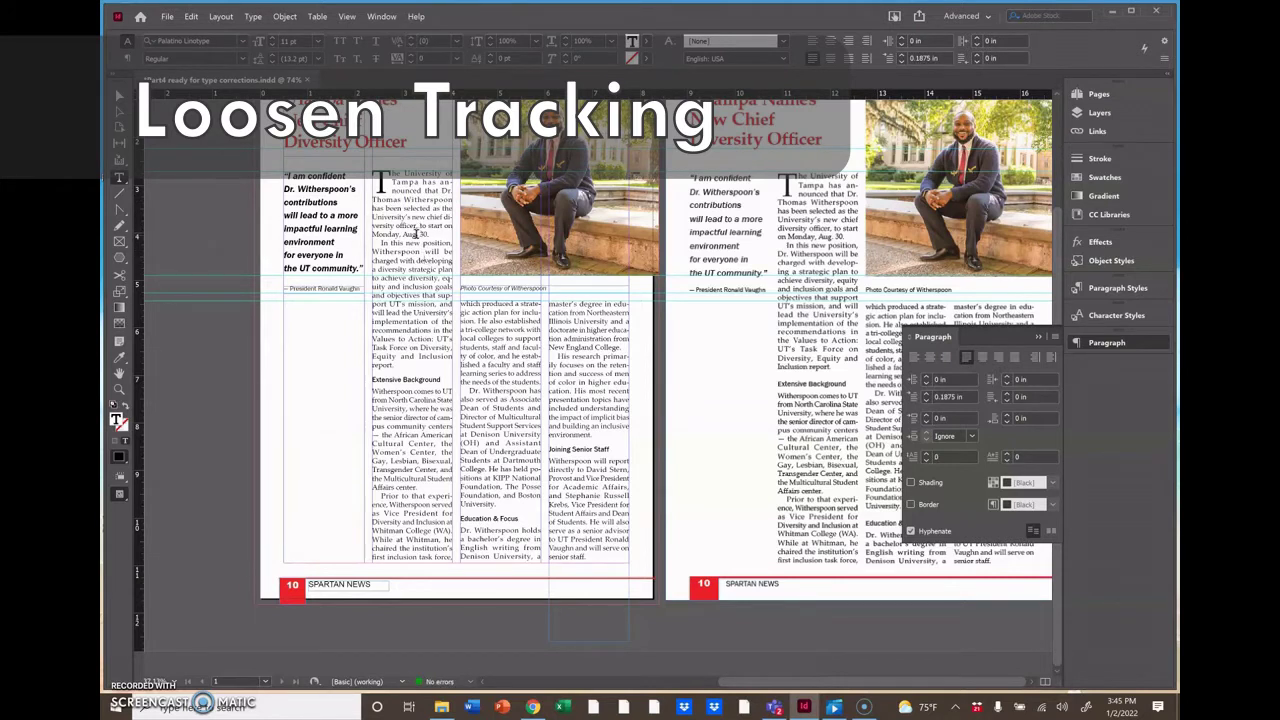
drag(373, 252, 455, 250)
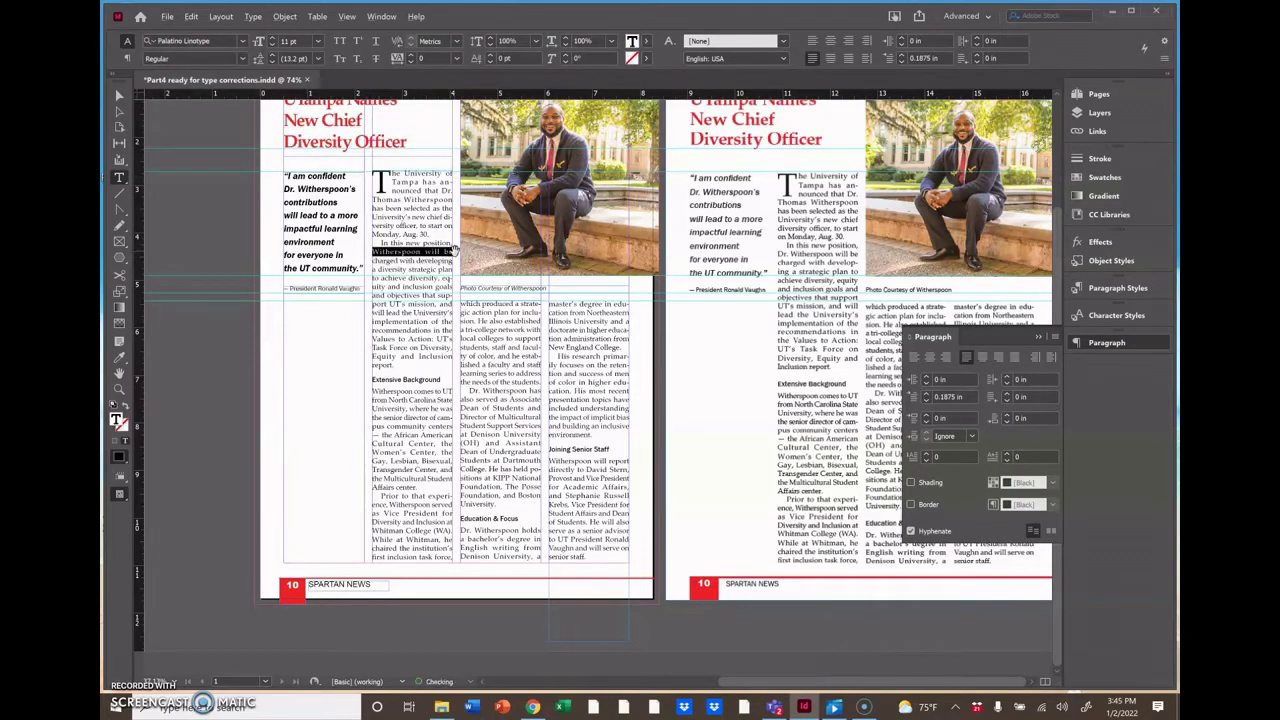
key(alt+Right)
click(425, 293)
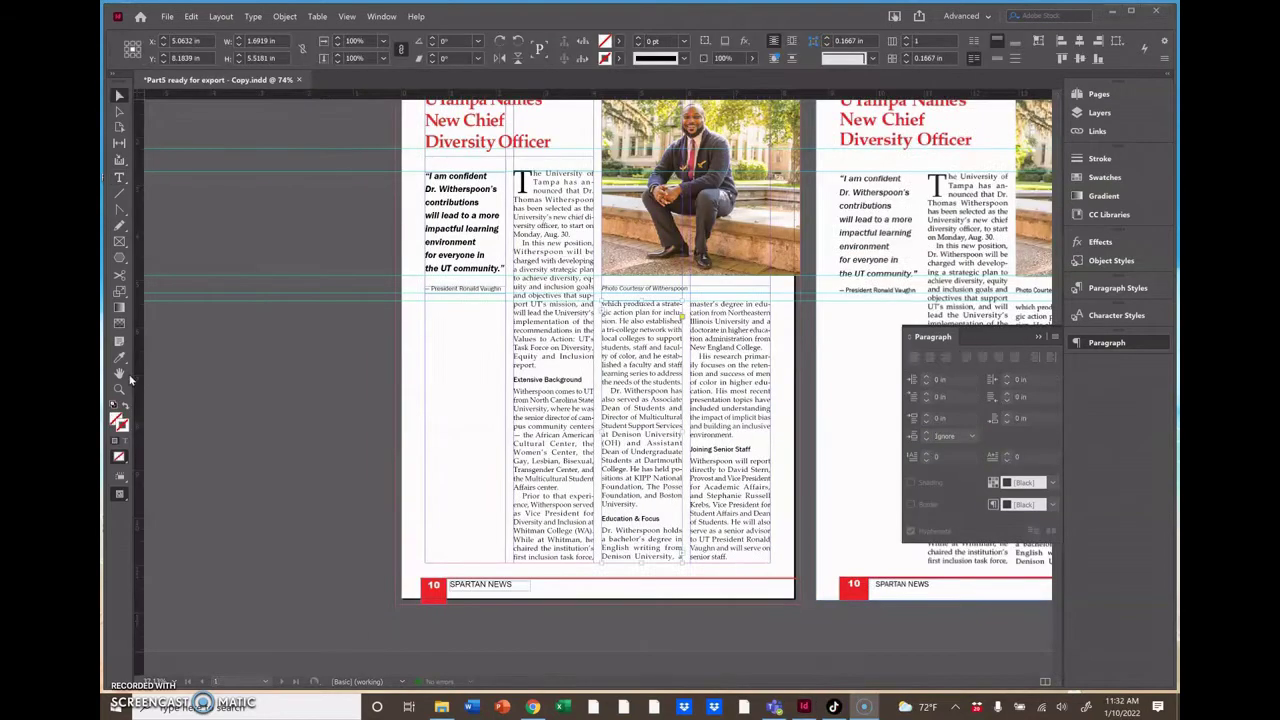
key(space)
Tighten tracking on the first-column paragraph ending 'Inclusion report.'
drag(597, 377, 597, 457)
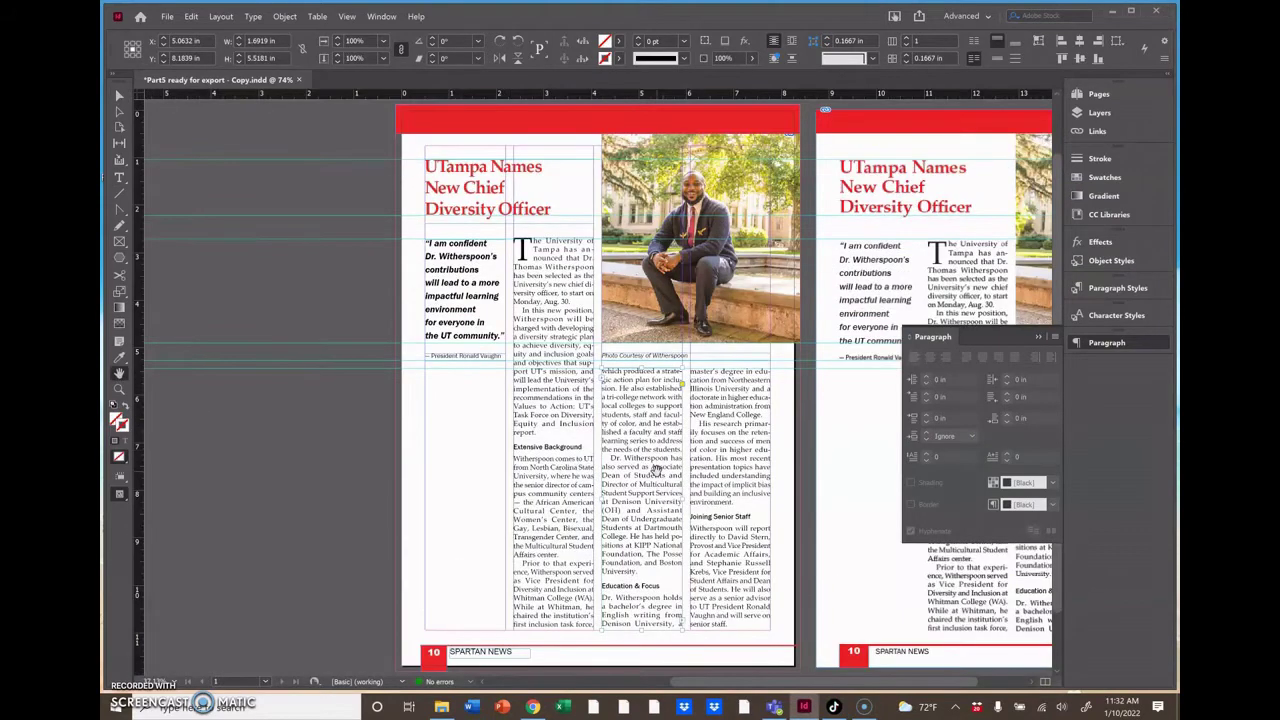
scroll(655, 470, right, 3)
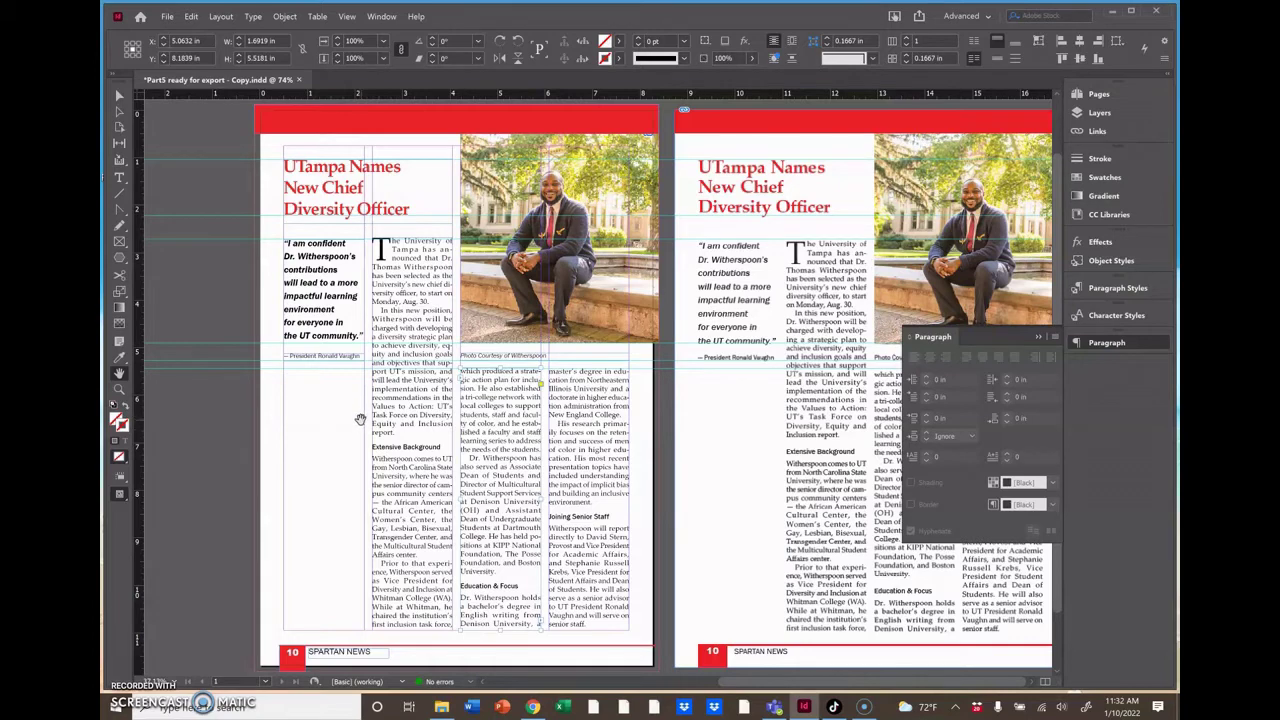
click(119, 178)
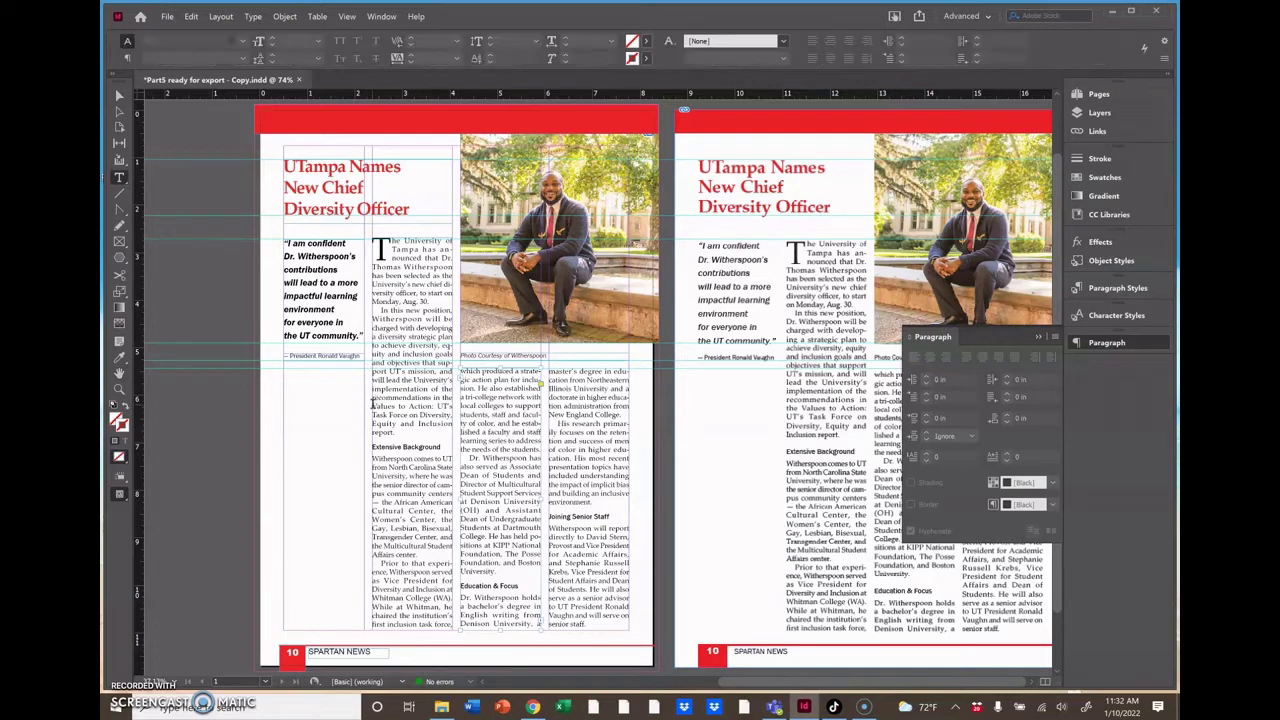
drag(372, 403, 420, 433)
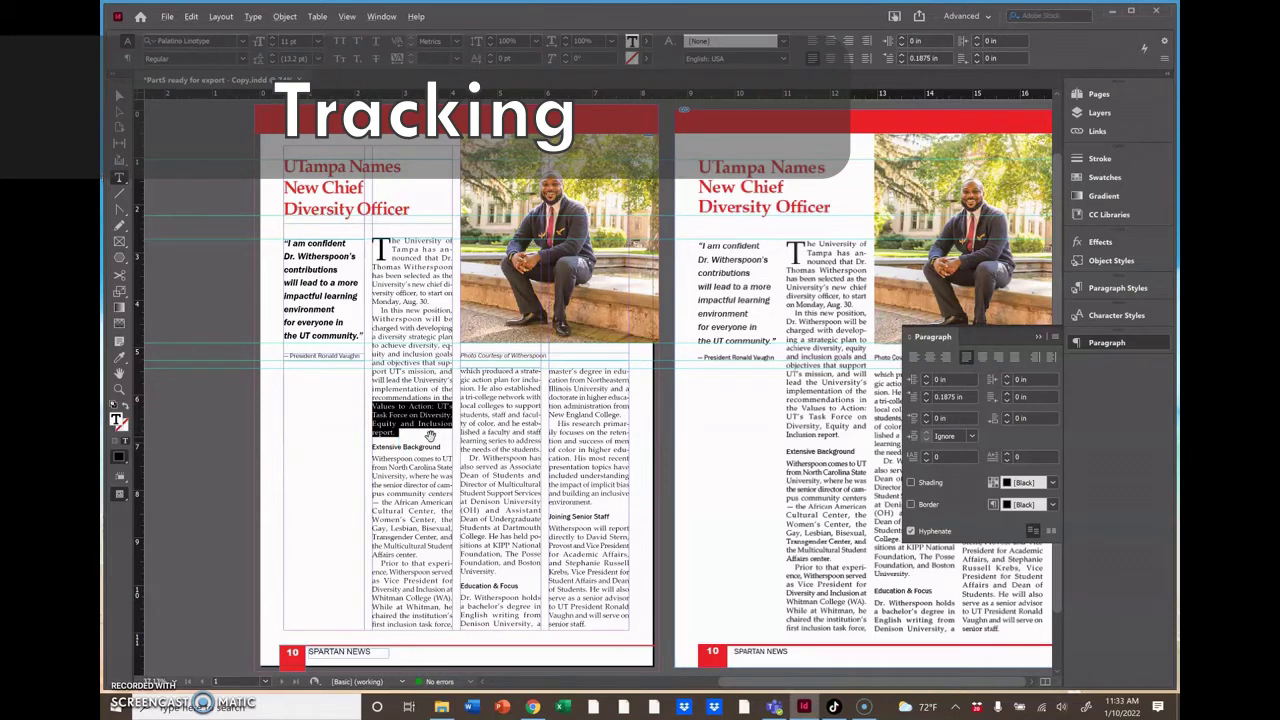
key(alt+Left)
key(alt+Left)
key(alt+Left)
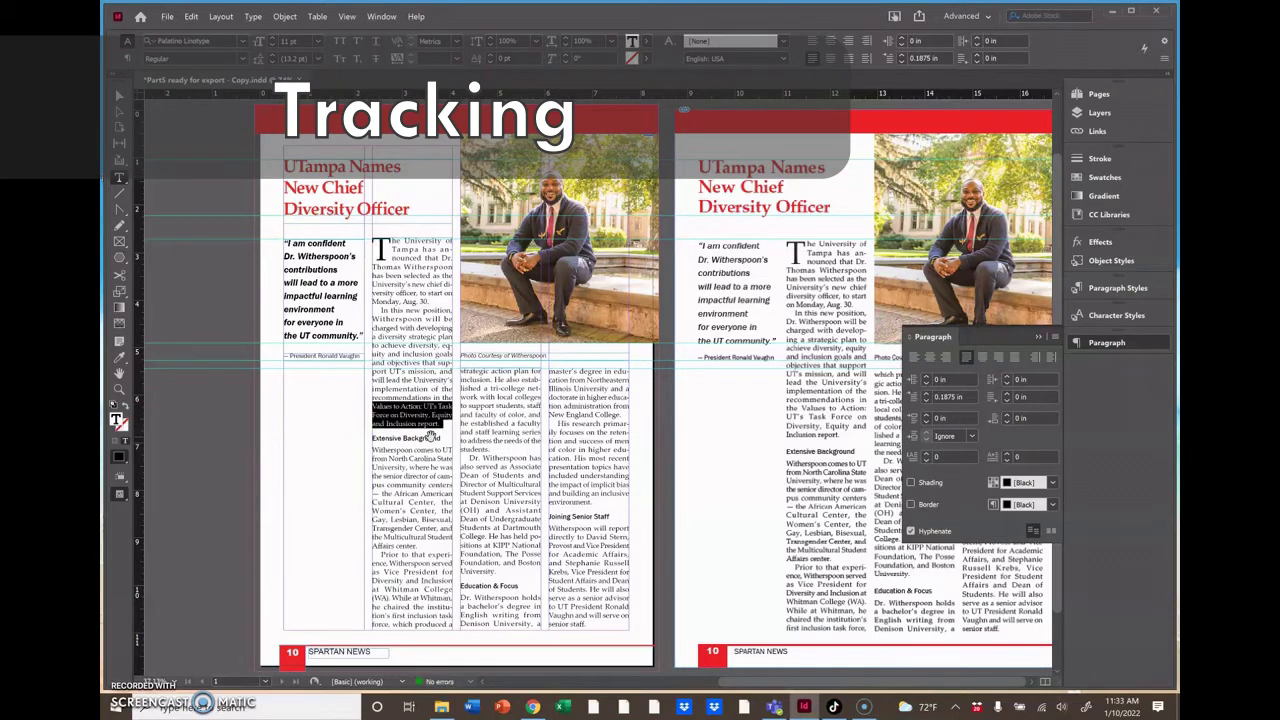
click(447, 428)
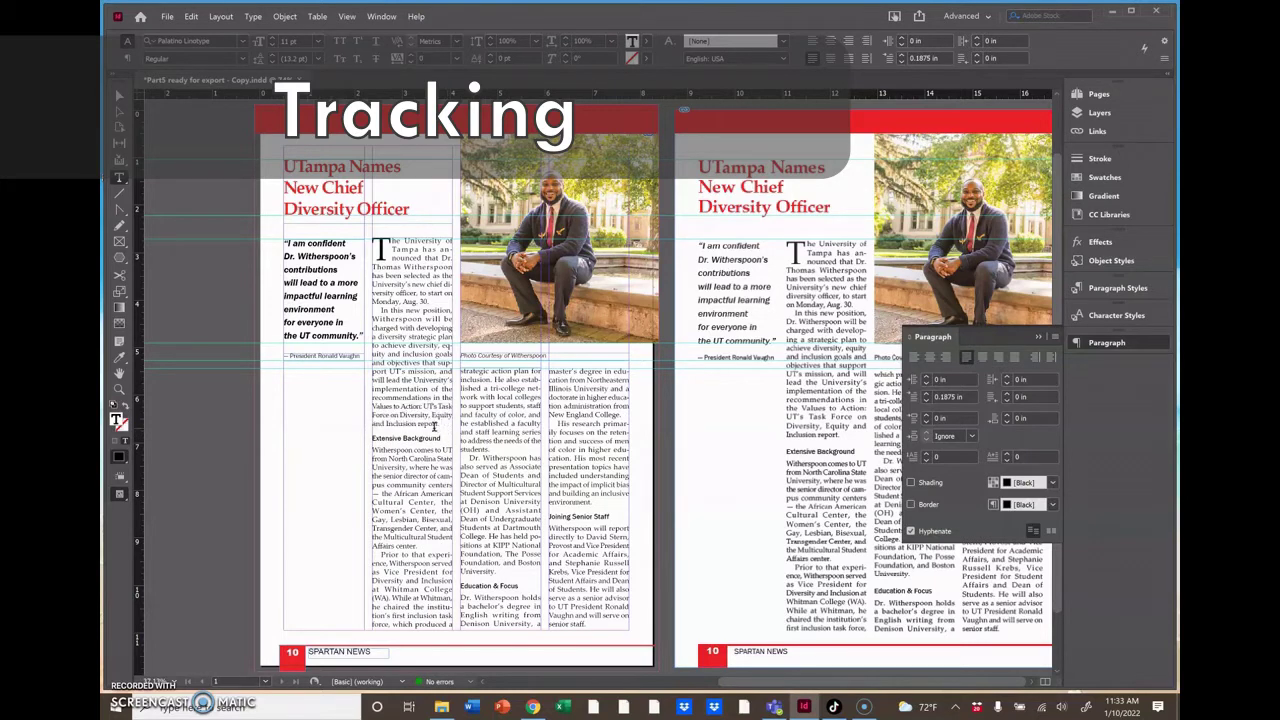
Try looser tracking on the 'Values to Action' sentence, then tighten the whole four-line sentence
drag(445, 425, 370, 407)
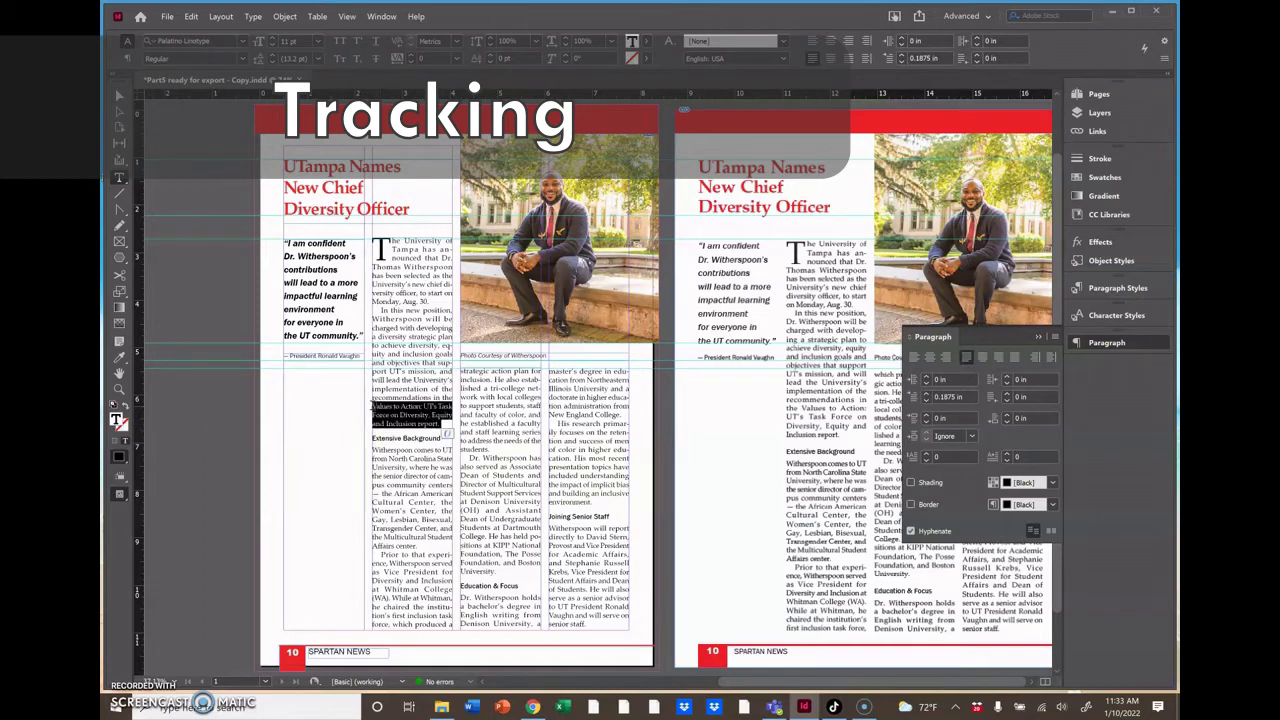
key(alt+Right)
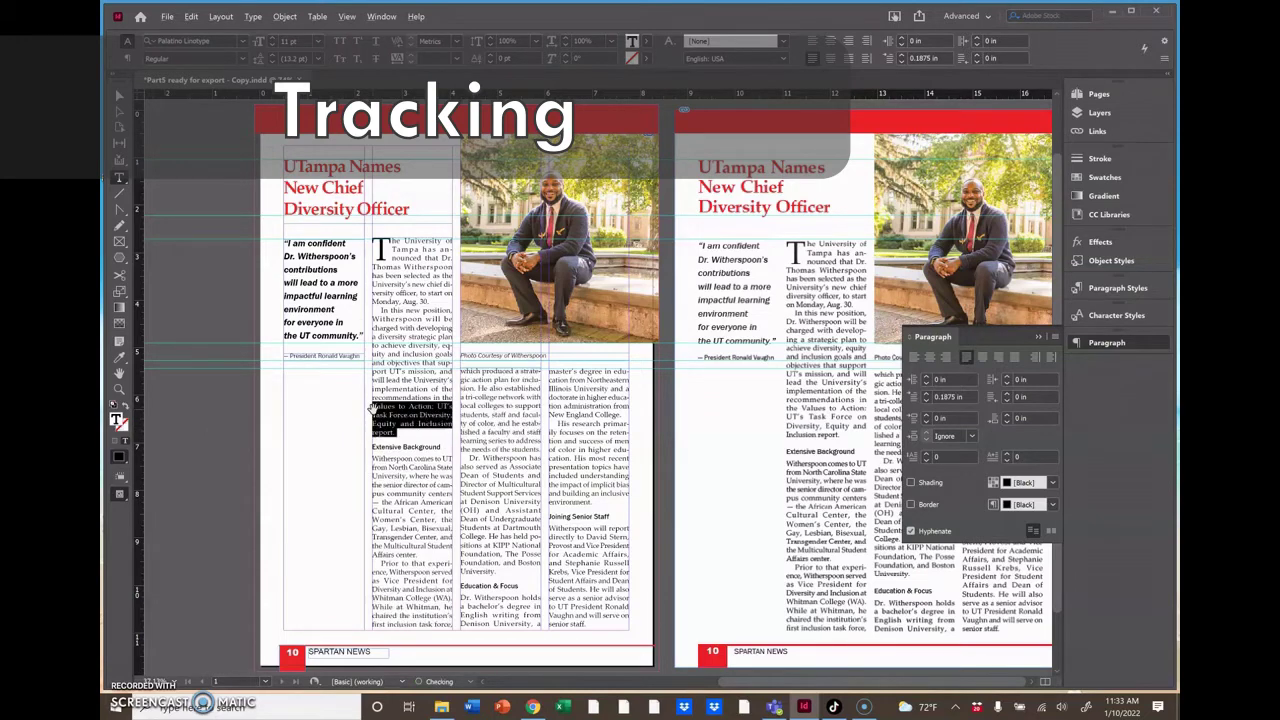
key(alt+Right)
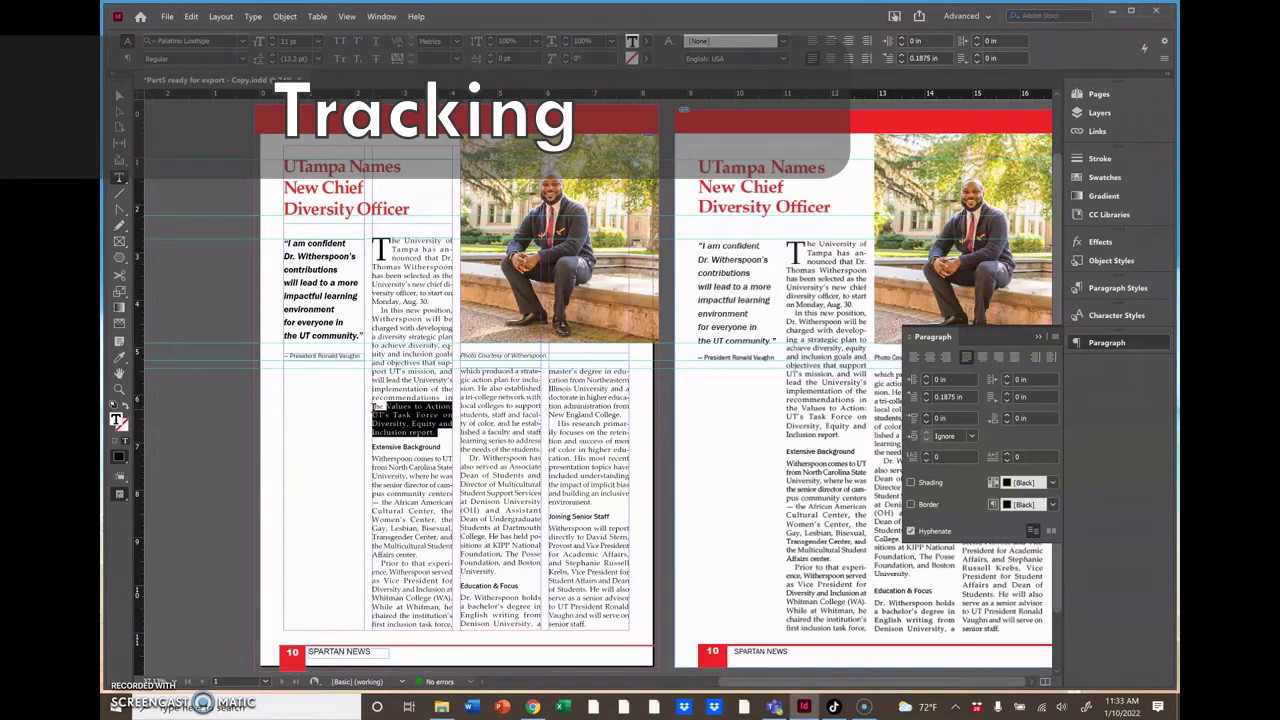
click(373, 408)
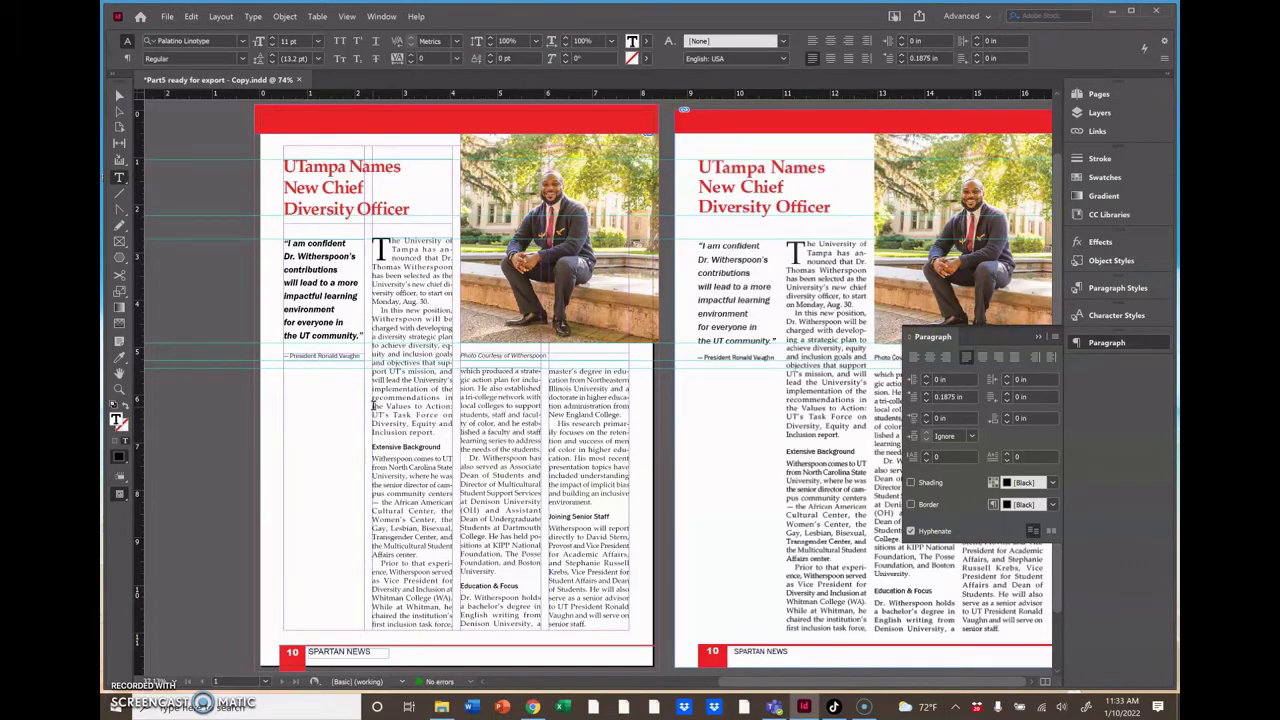
drag(374, 407, 438, 432)
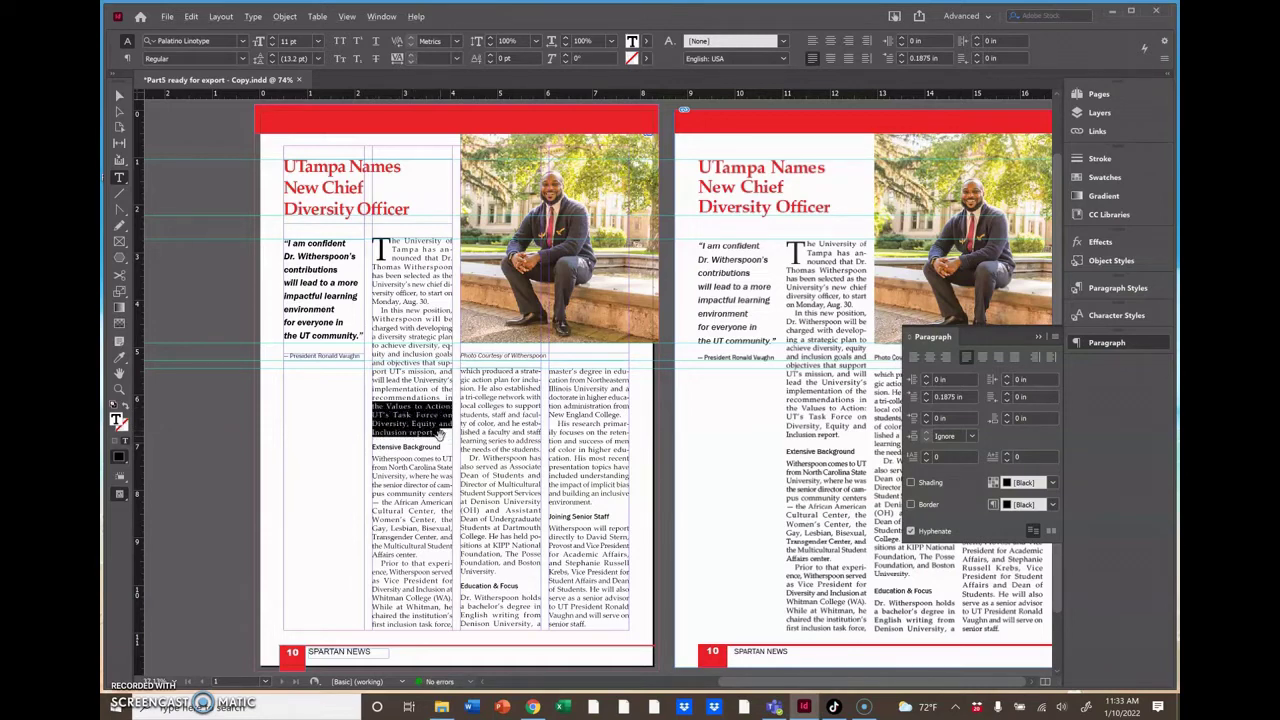
key(alt+Left)
key(alt+Left)
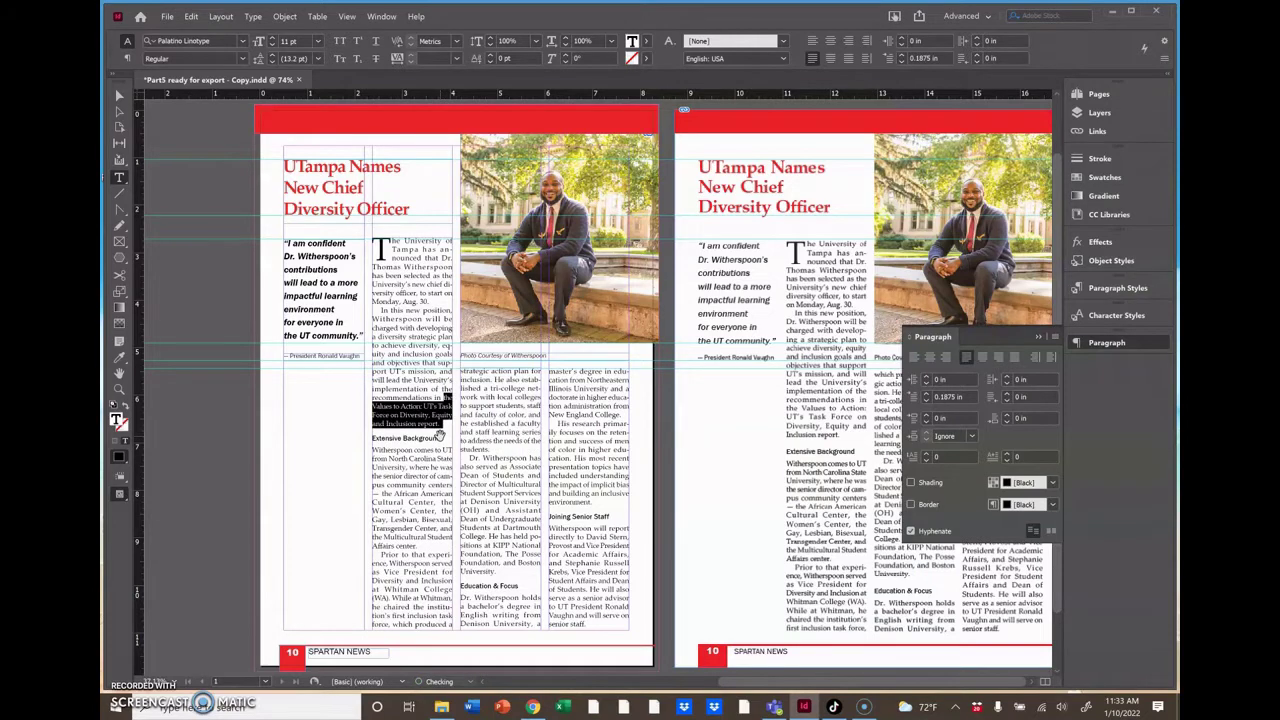
click(440, 432)
Retrack the lines ending 'the needs of the students.' from -60 to 20, removing the runt
click(443, 437)
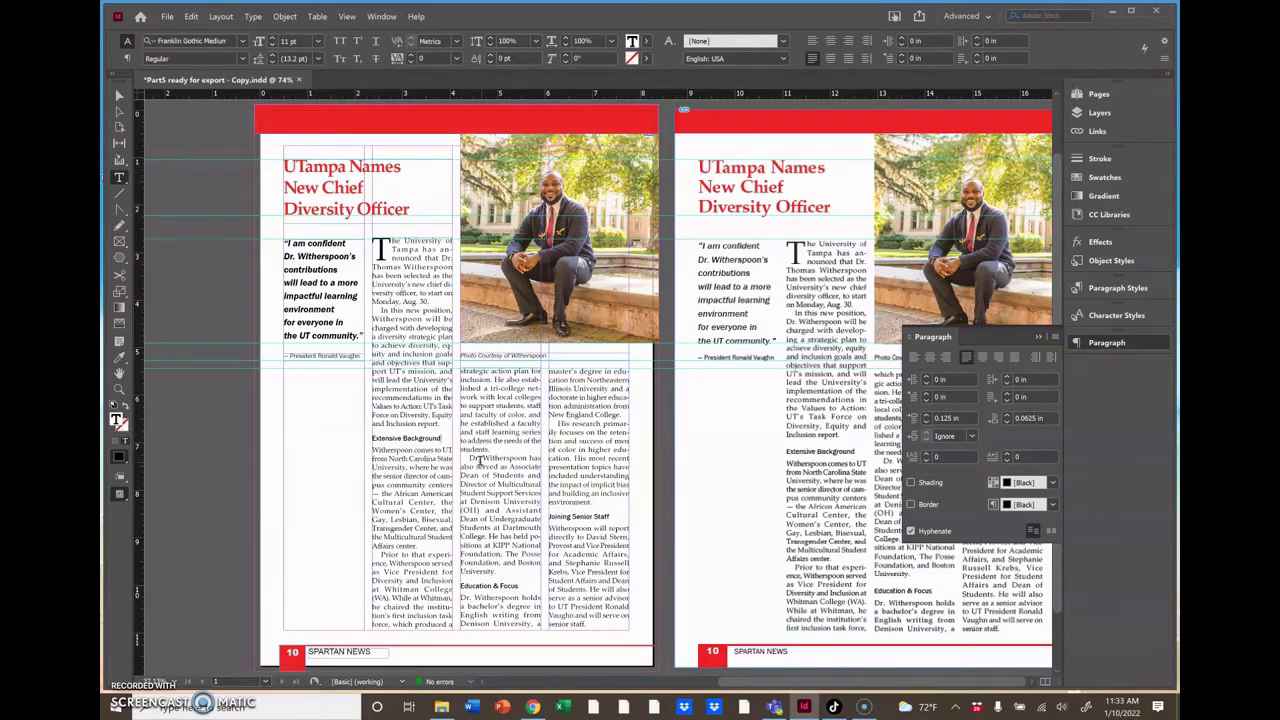
drag(461, 424, 496, 450)
key(alt+Left)
key(alt+Left)
key(alt+Left)
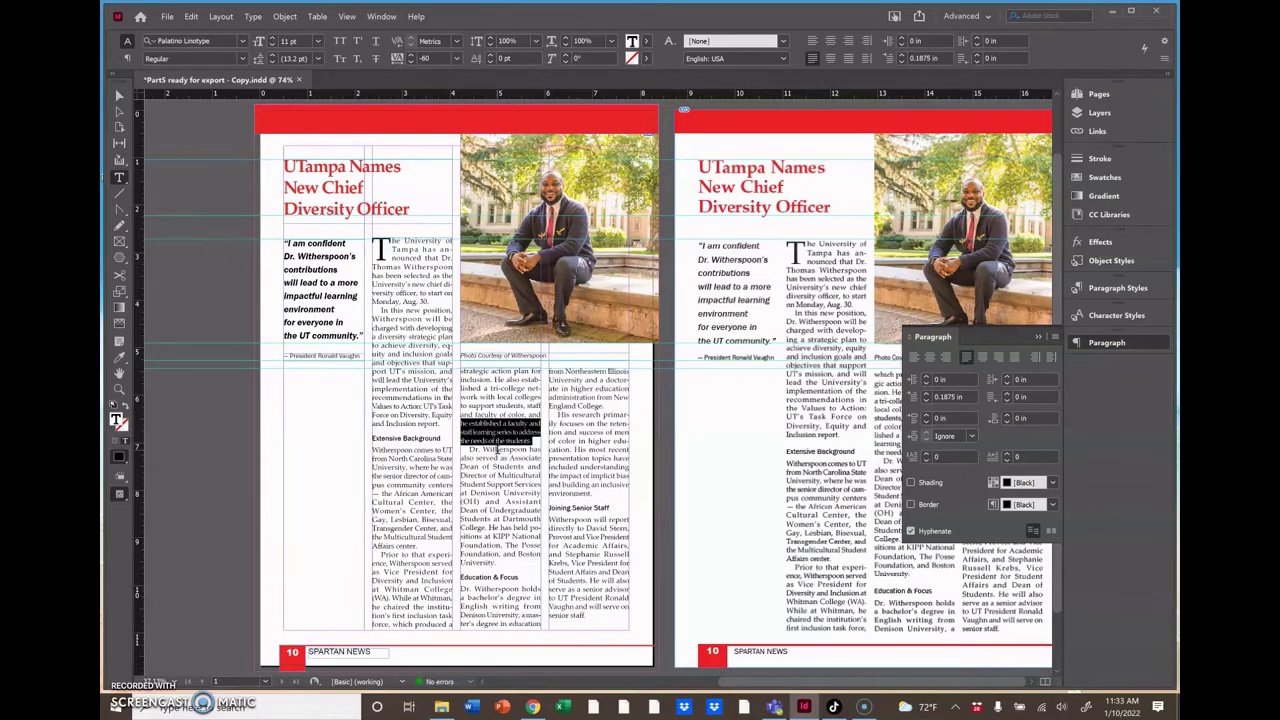
click(496, 450)
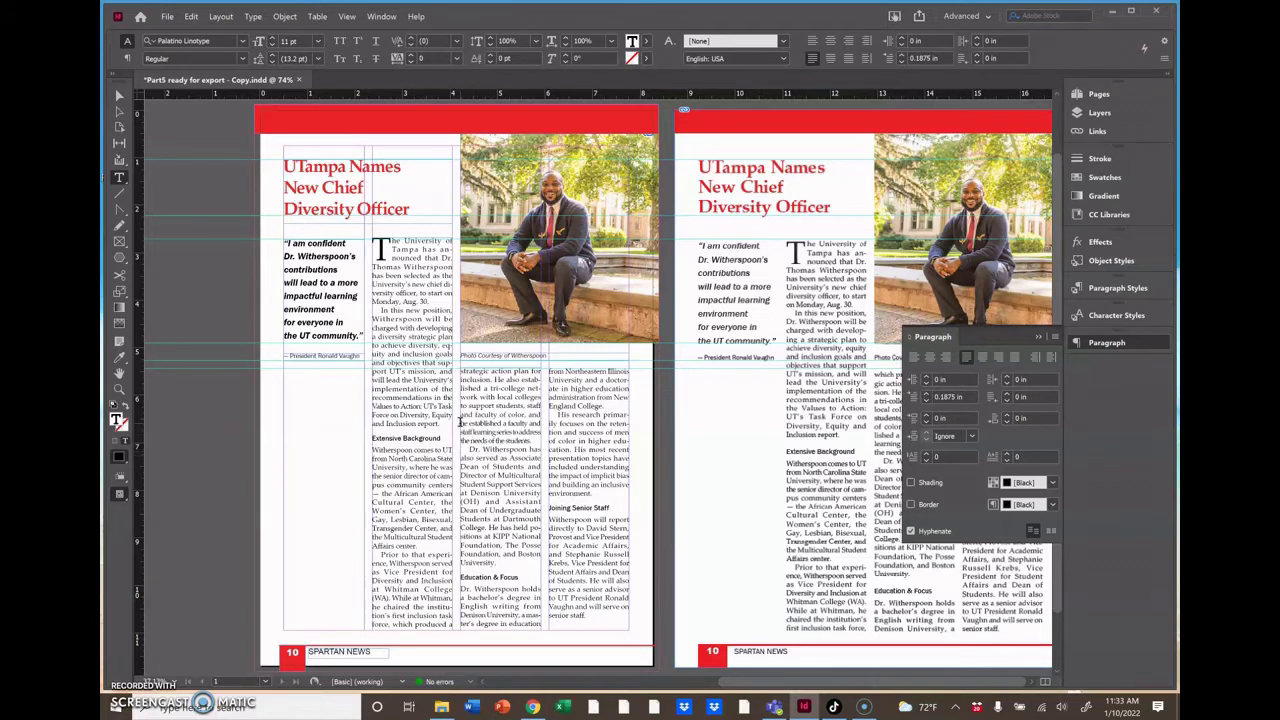
drag(461, 423, 538, 442)
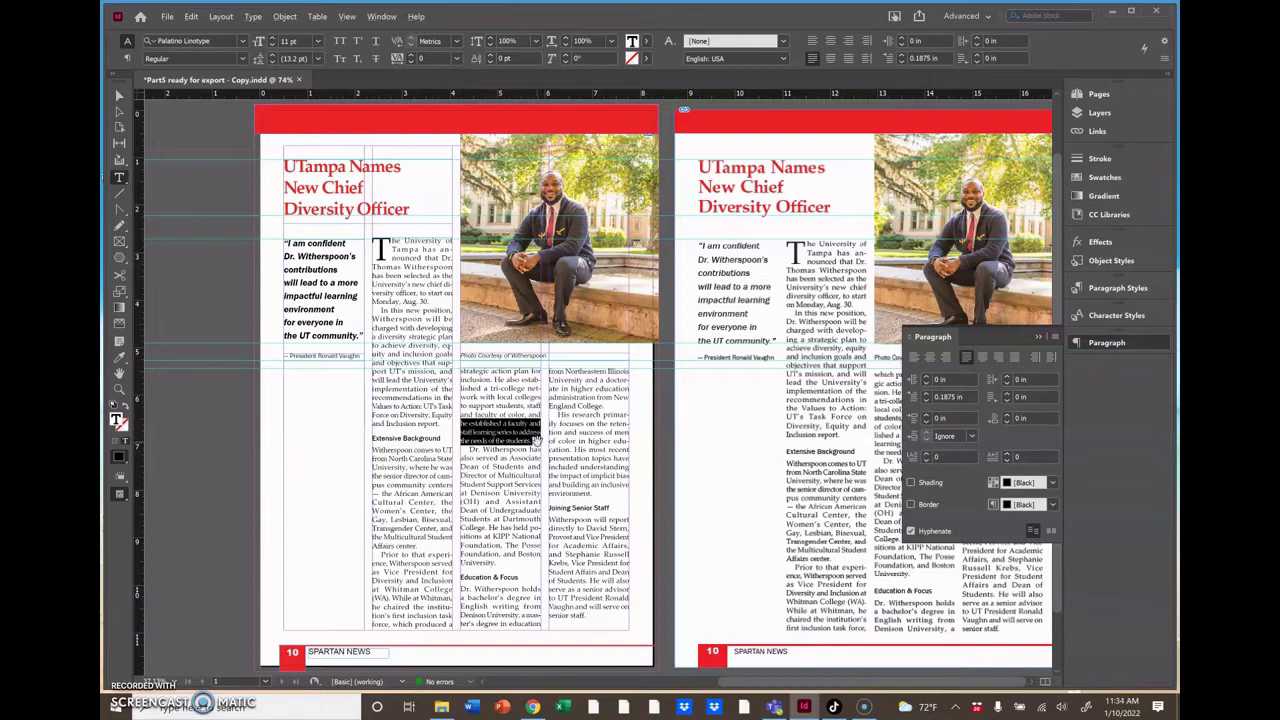
key(alt+Right)
key(alt+Right)
key(alt+Right)
key(alt+Right)
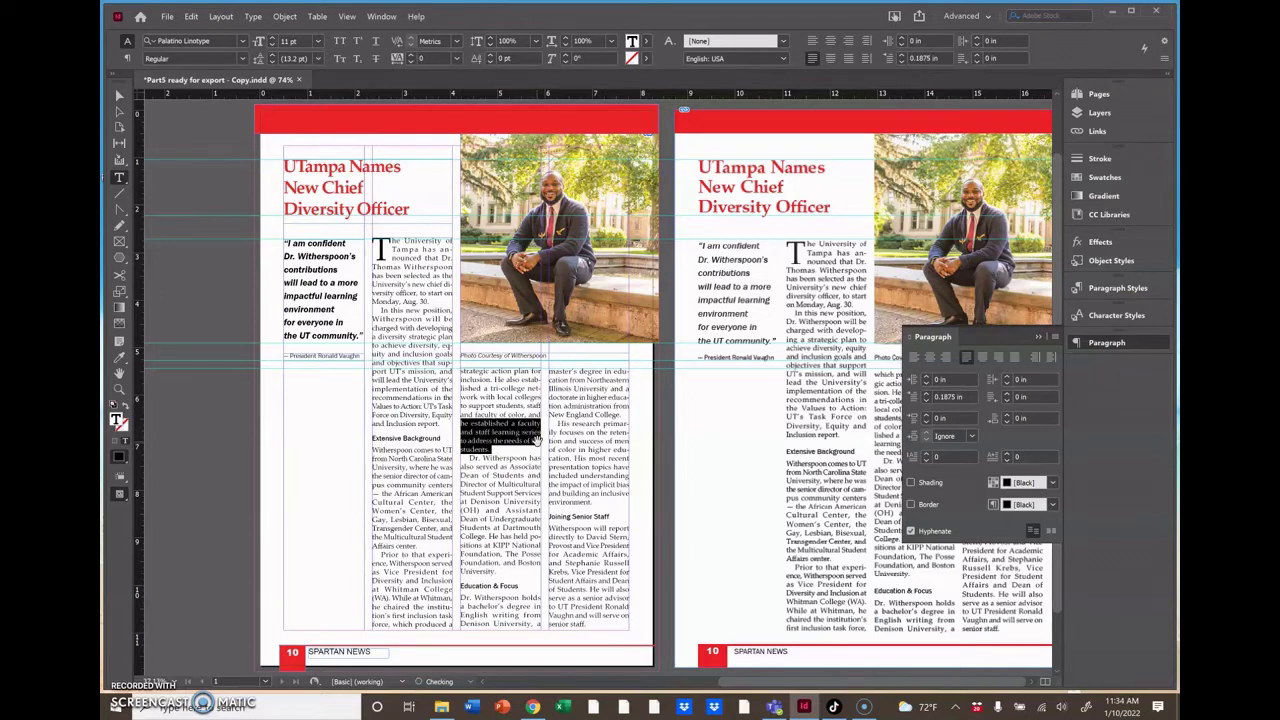
click(480, 441)
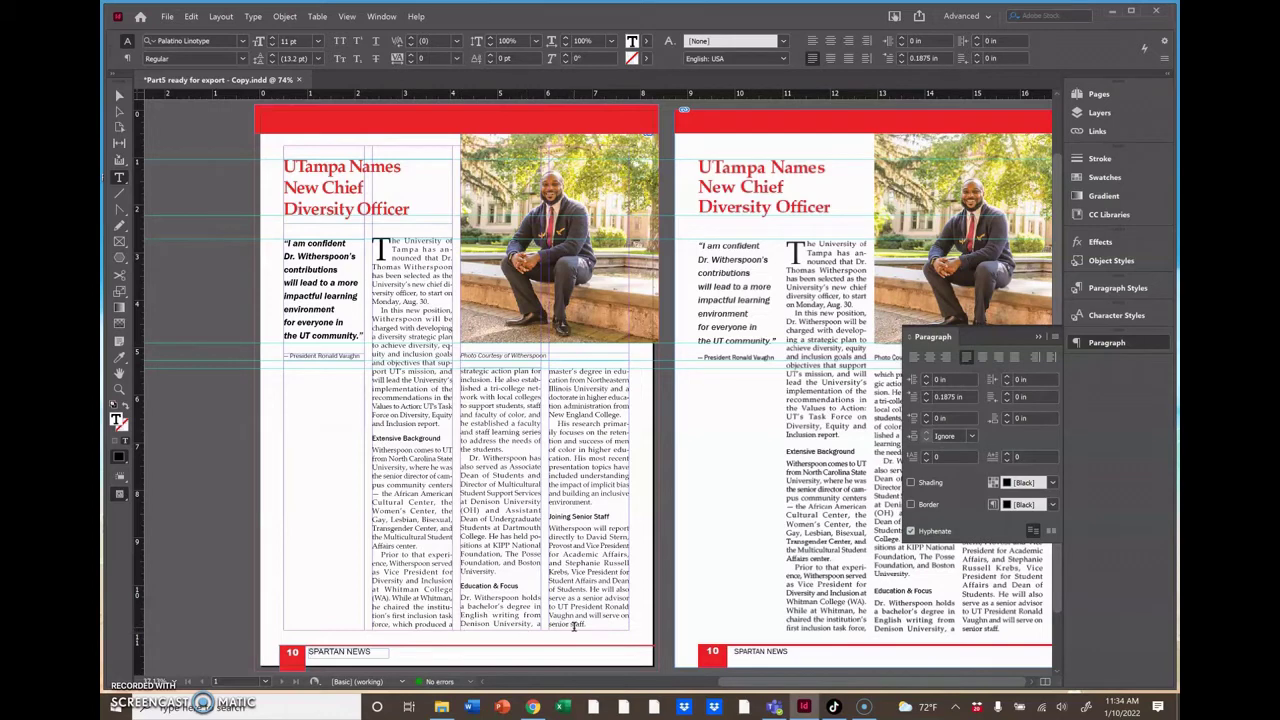
Move the second-and-third column frame up under the photo and extend the second column to the page bottom
click(120, 96)
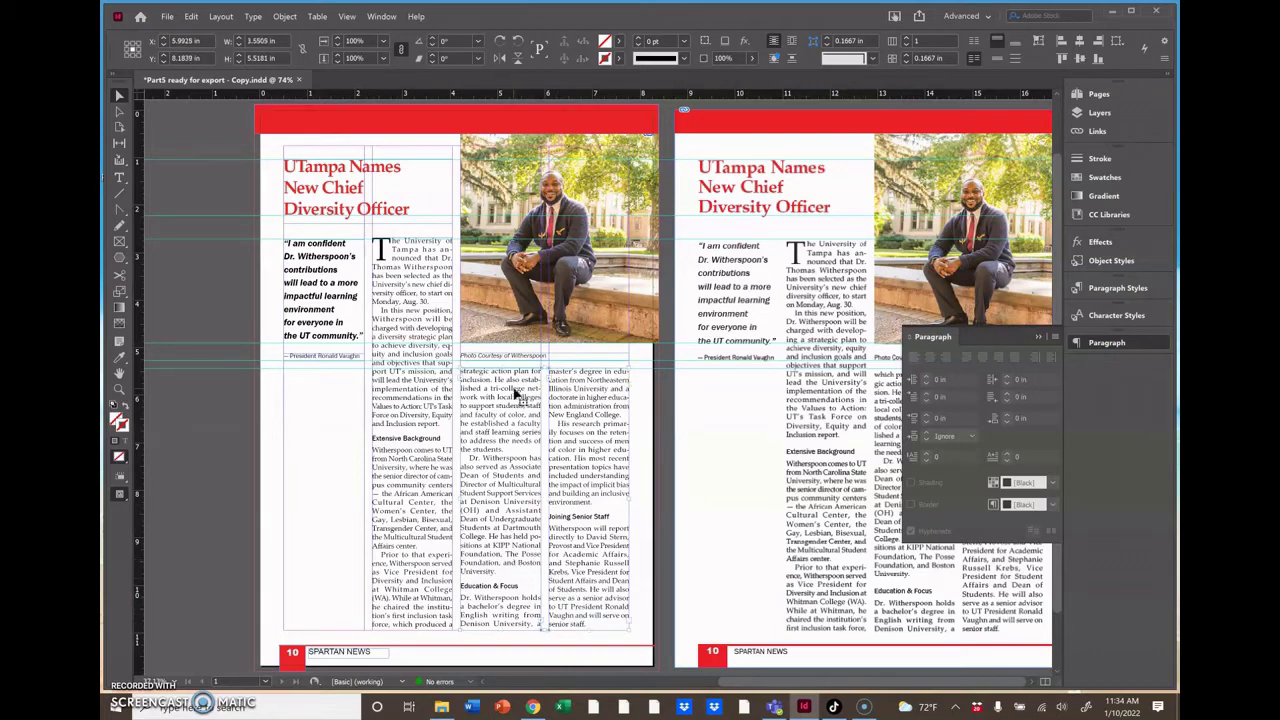
click(508, 368)
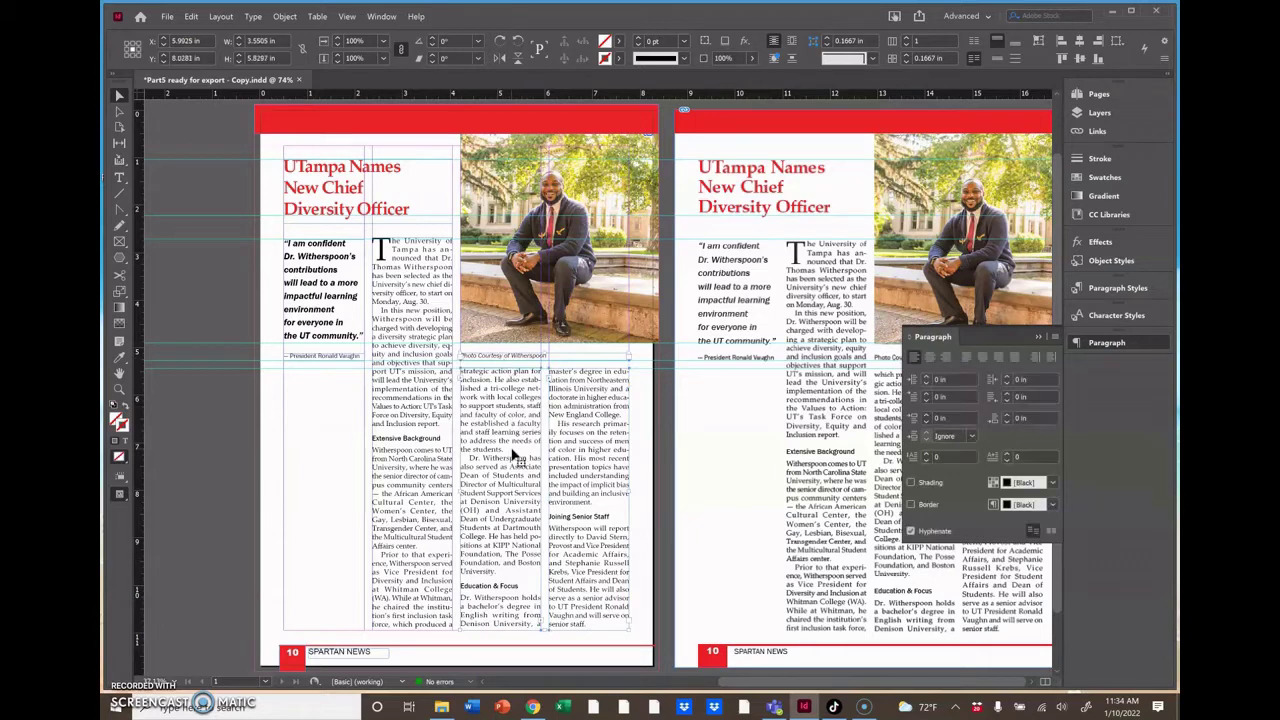
drag(513, 458, 511, 418)
click(498, 594)
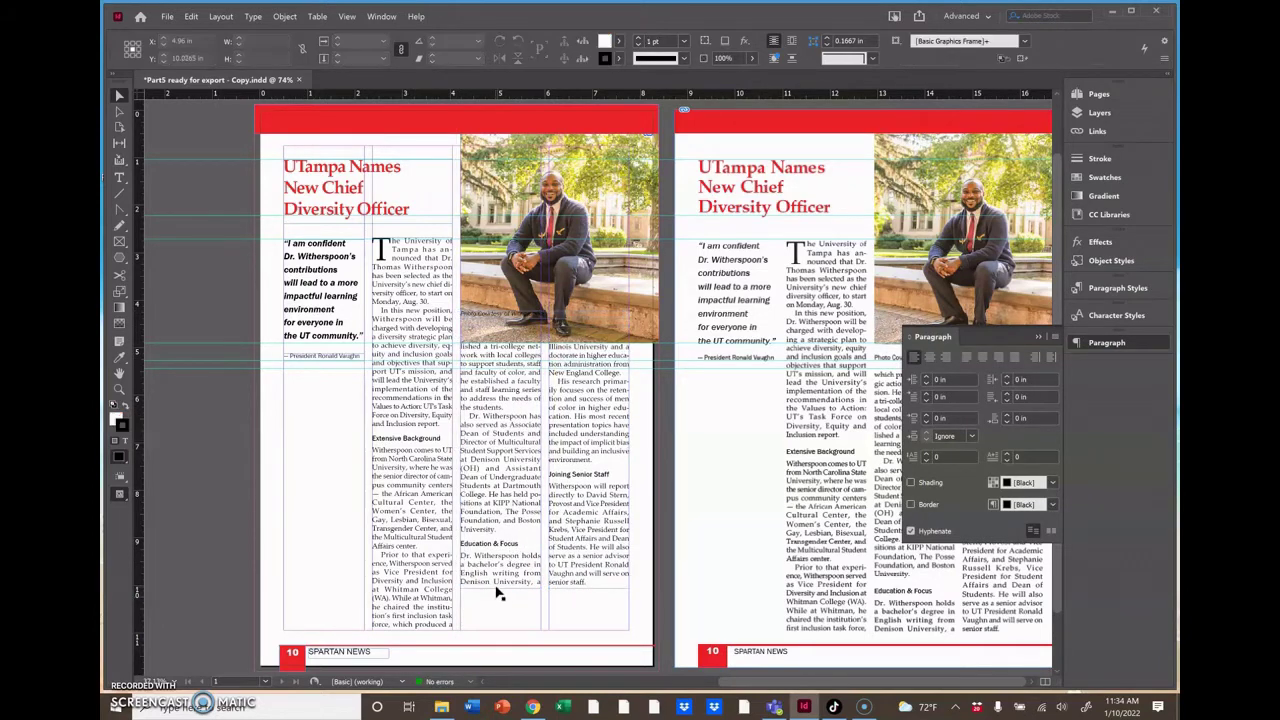
click(498, 594)
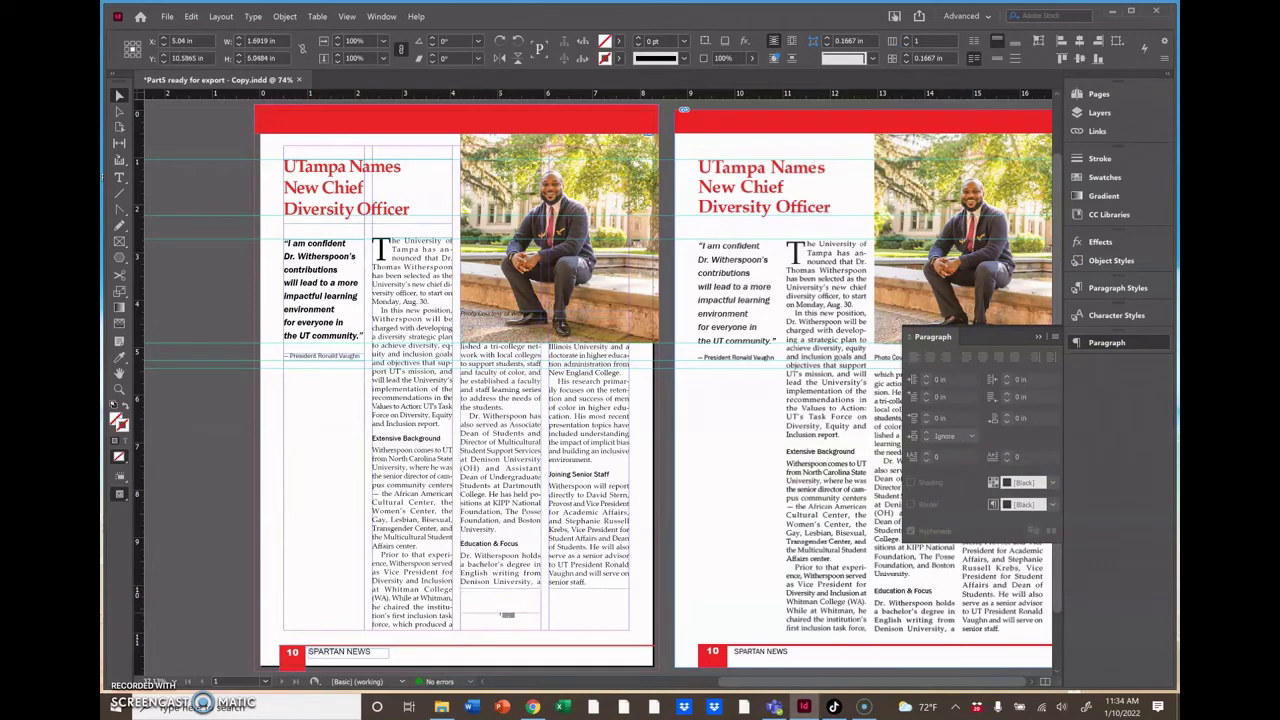
drag(508, 618, 508, 629)
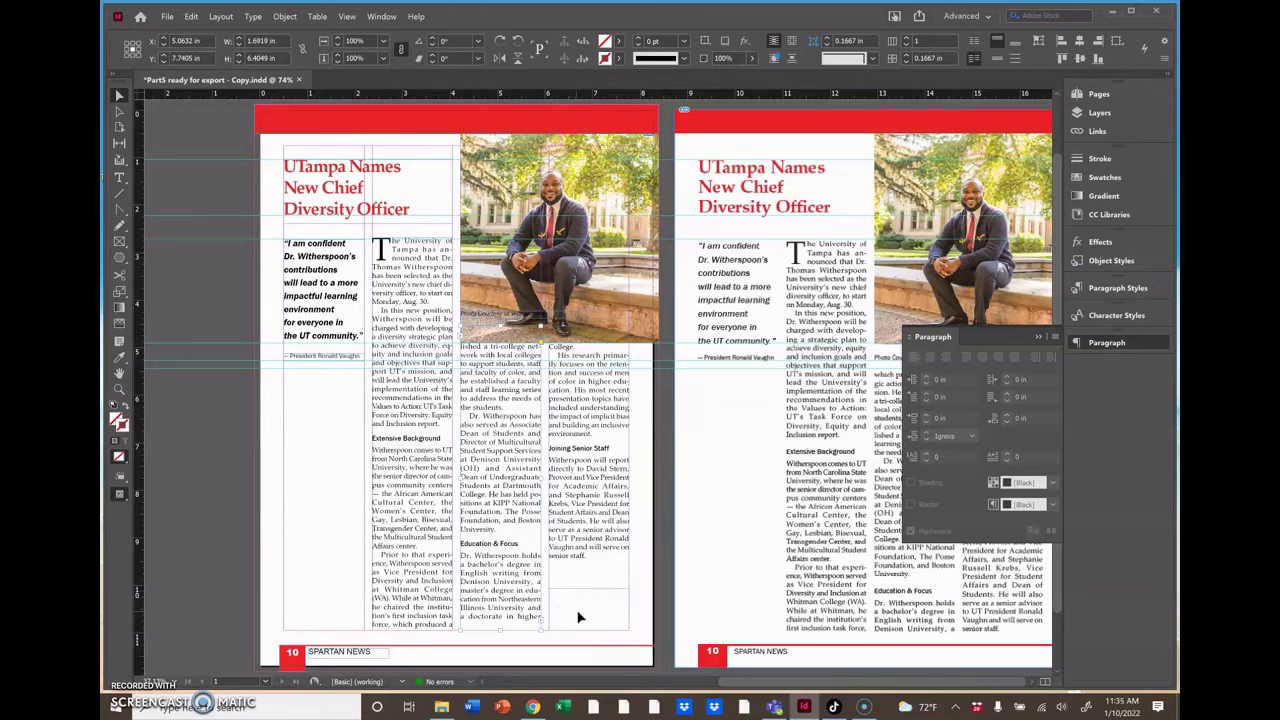
Test looser and tighter leading on the whole story, then nudge the frame back below the photo credit
click(119, 177)
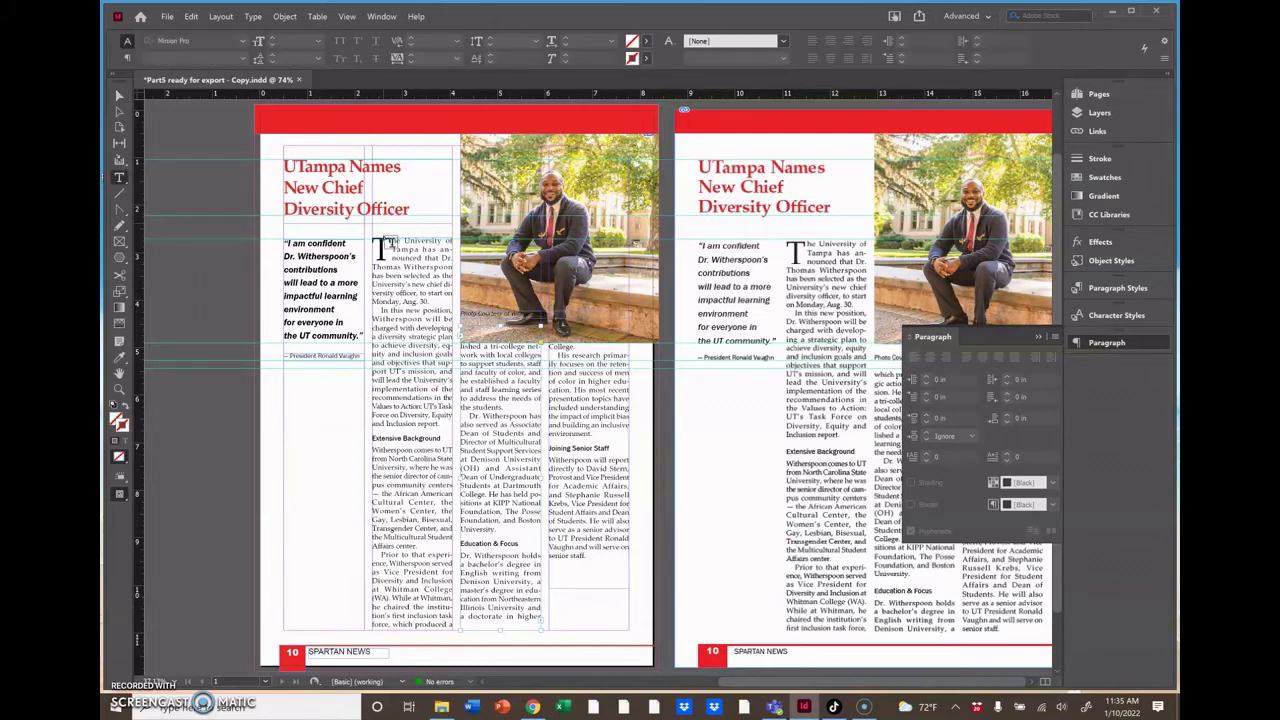
click(377, 248)
key(ctrl+a)
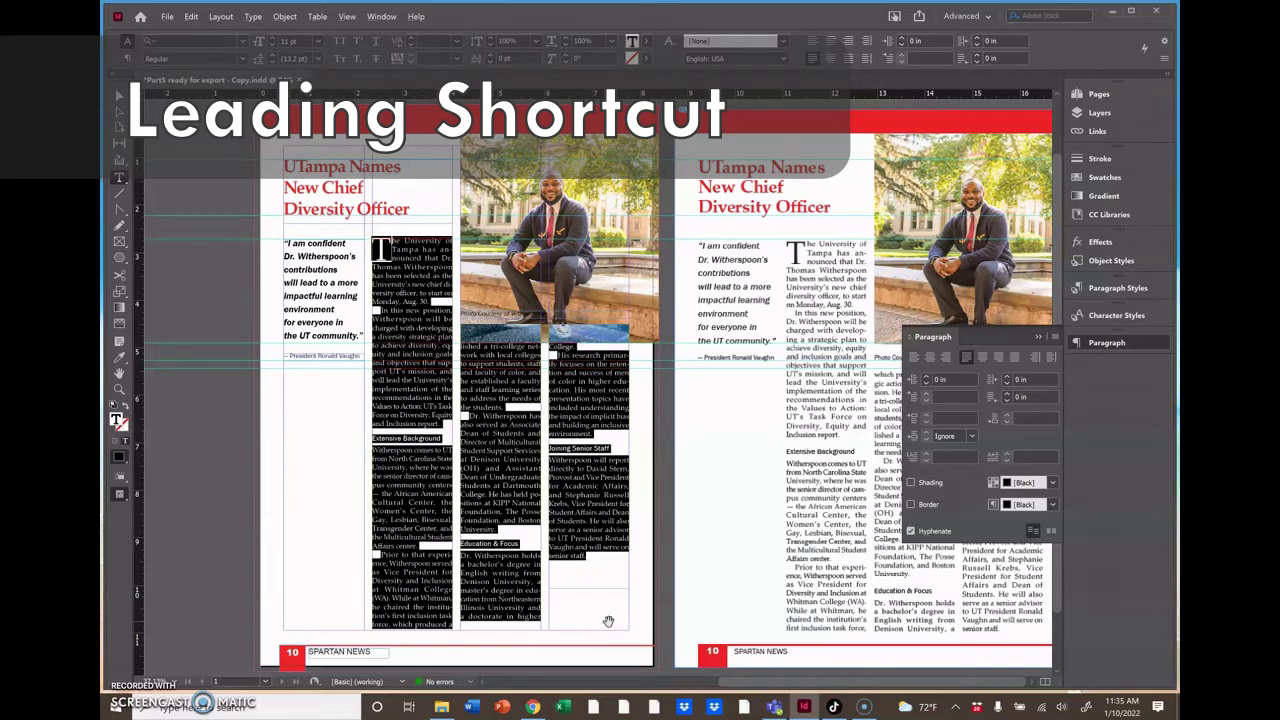
key(alt+Down)
key(alt+Down)
key(alt+Down)
key(alt+Down)
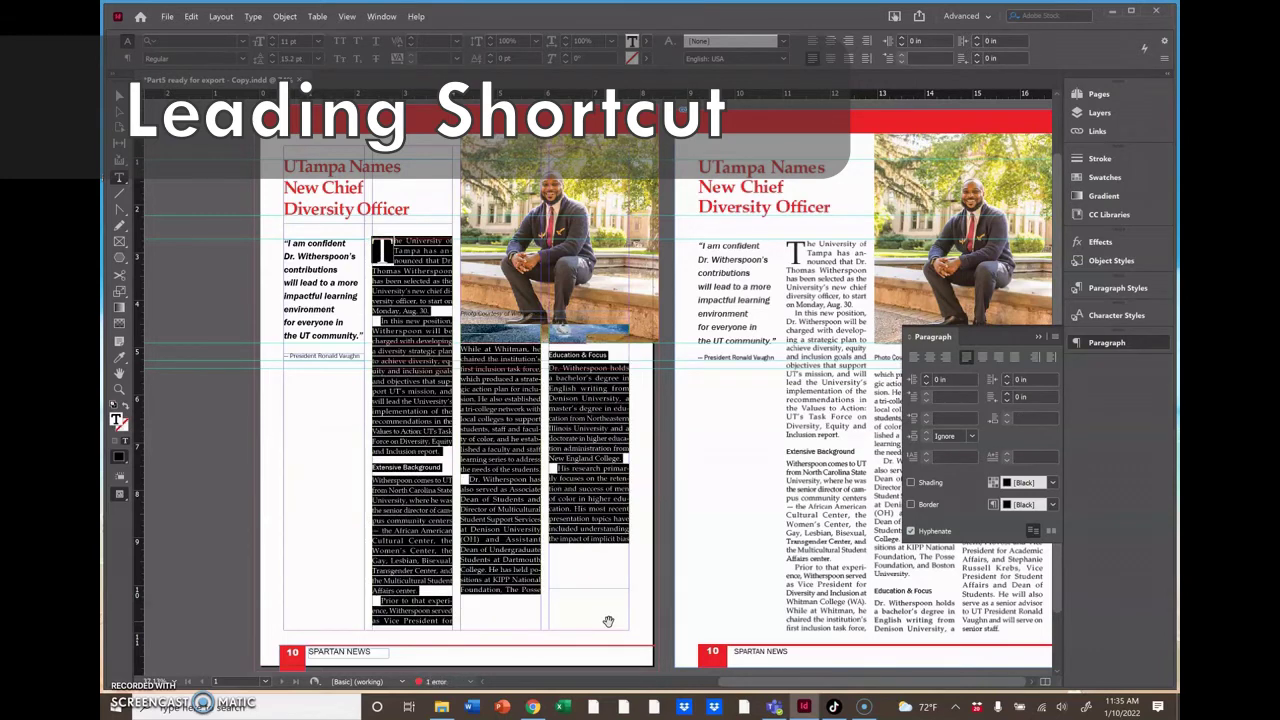
key(Escape)
key(alt+Up)
key(alt+Up)
key(alt+Up)
key(alt+Up)
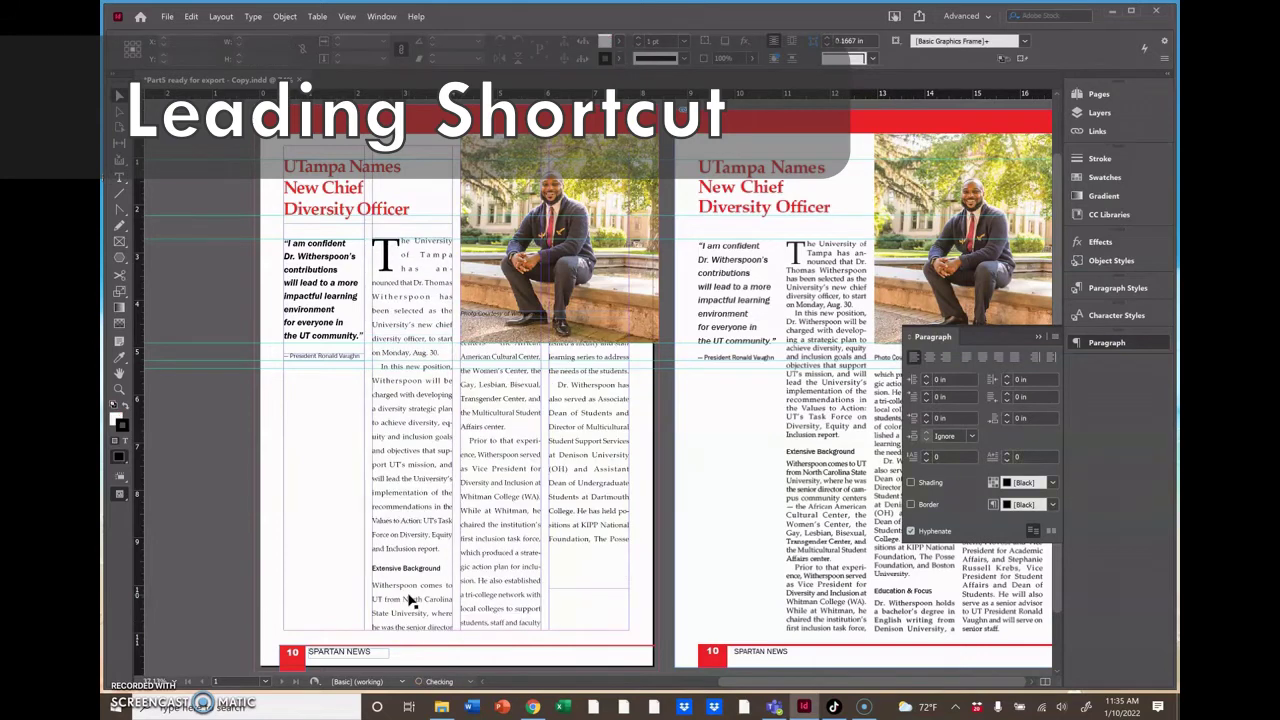
key(alt+Up)
key(alt+Up)
key(alt+Up)
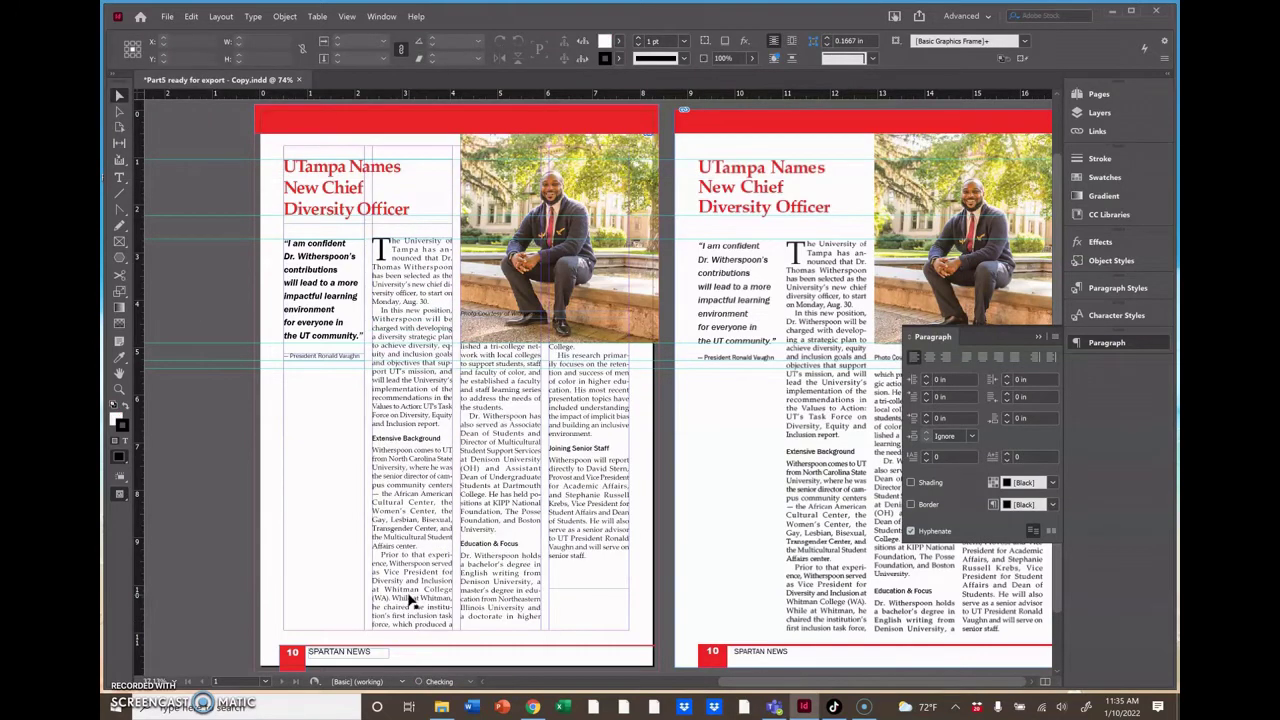
key(Left)
key(Left)
key(Left)
key(Left)
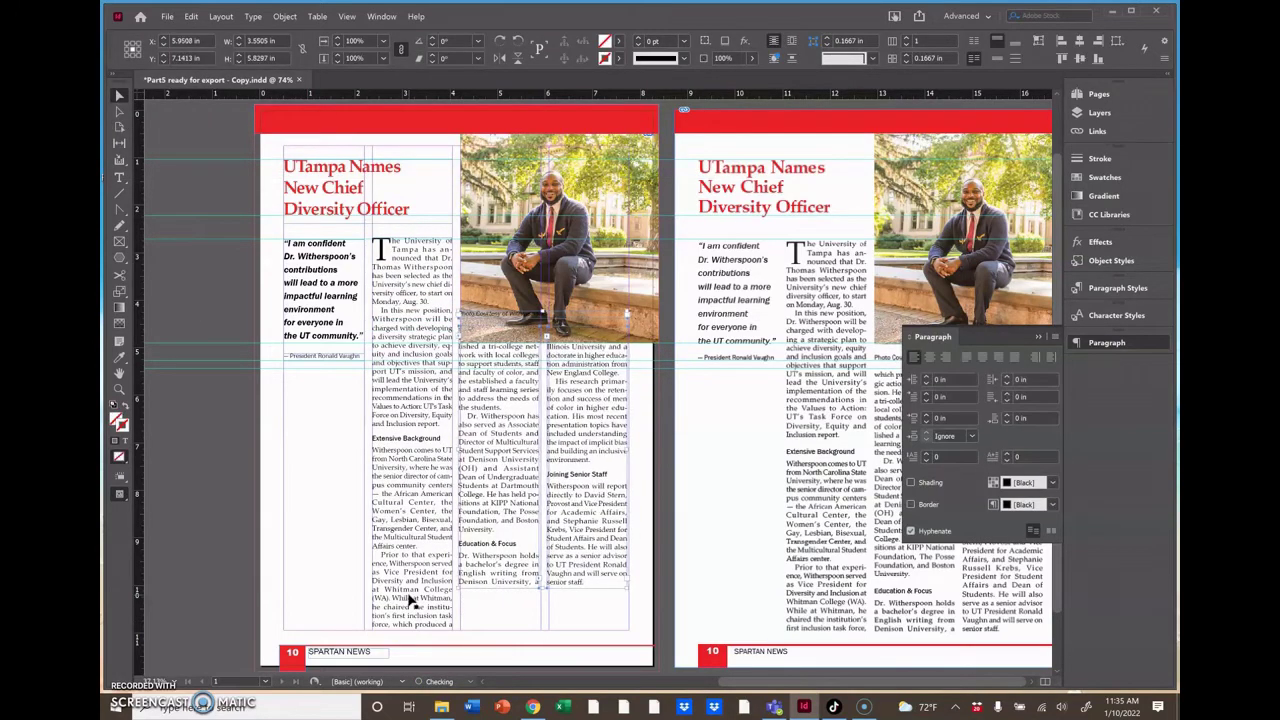
key(shift+Down)
key(shift+Down)
key(shift+Down)
key(shift+Down)
key(shift+Down)
key(shift+Down)
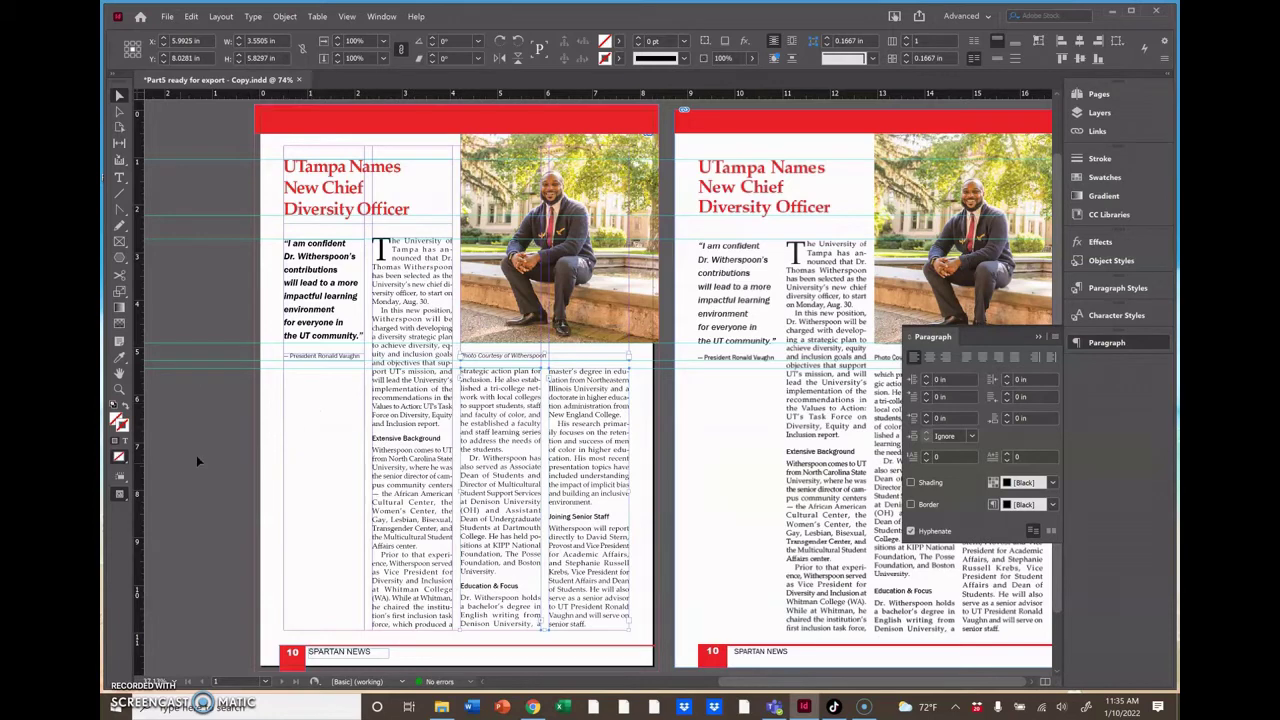
Switch the screen mode to Preview, hiding guides and frame edges
click(119, 496)
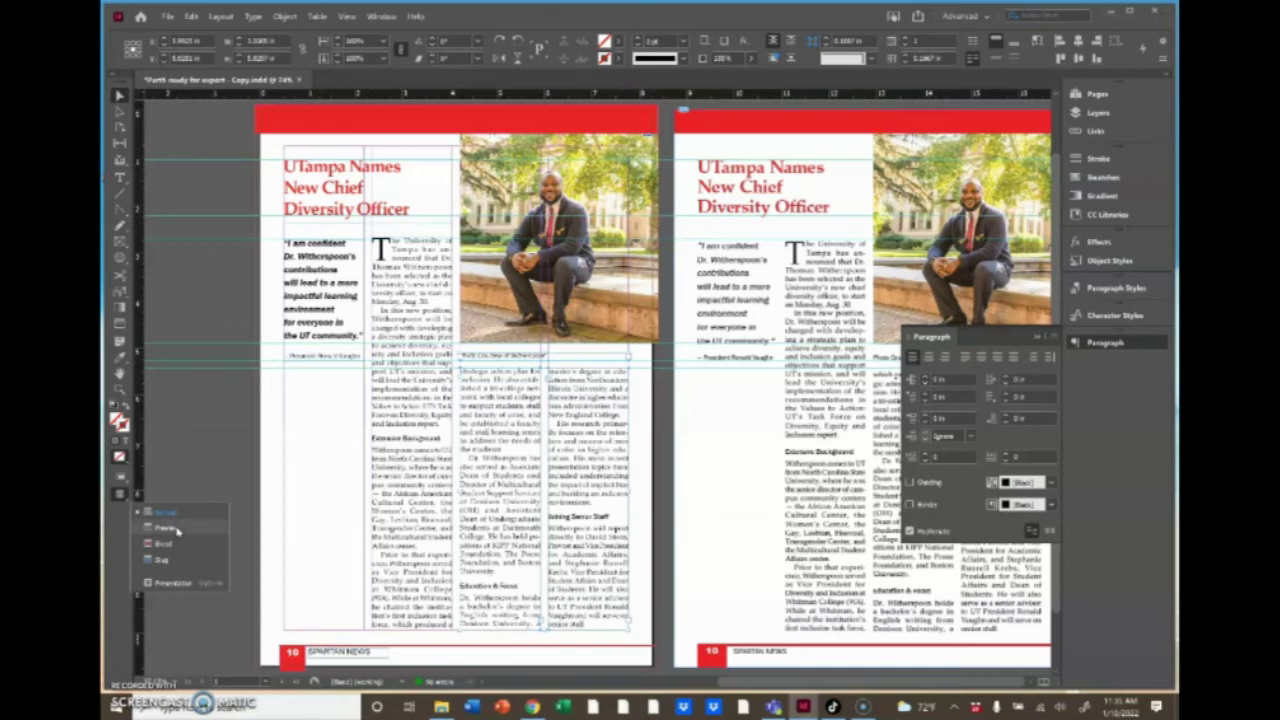
click(176, 530)
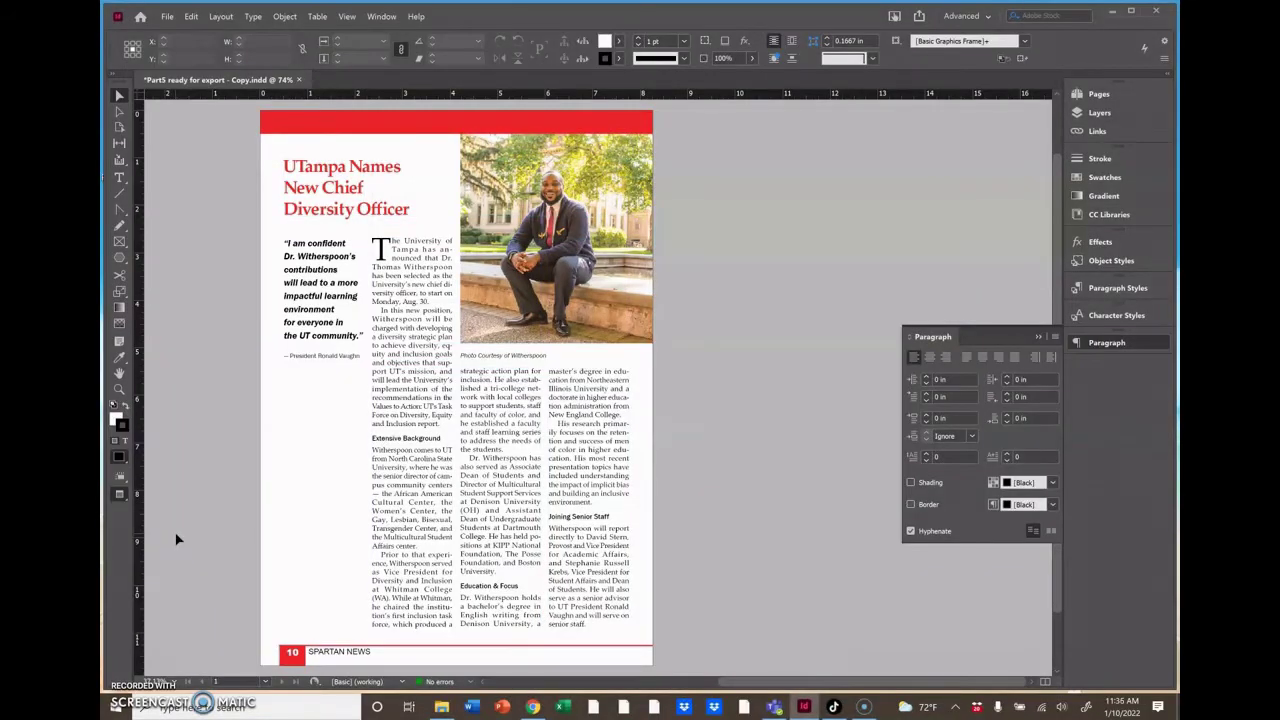